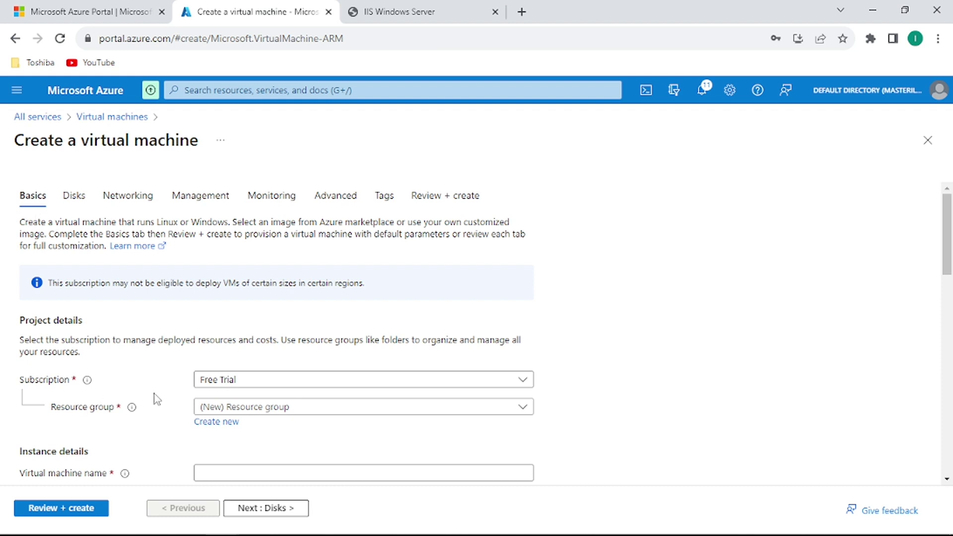
Create a new resource group named RG1 for the VM.
{"action": "left_click", "coordinate": [224, 423]}
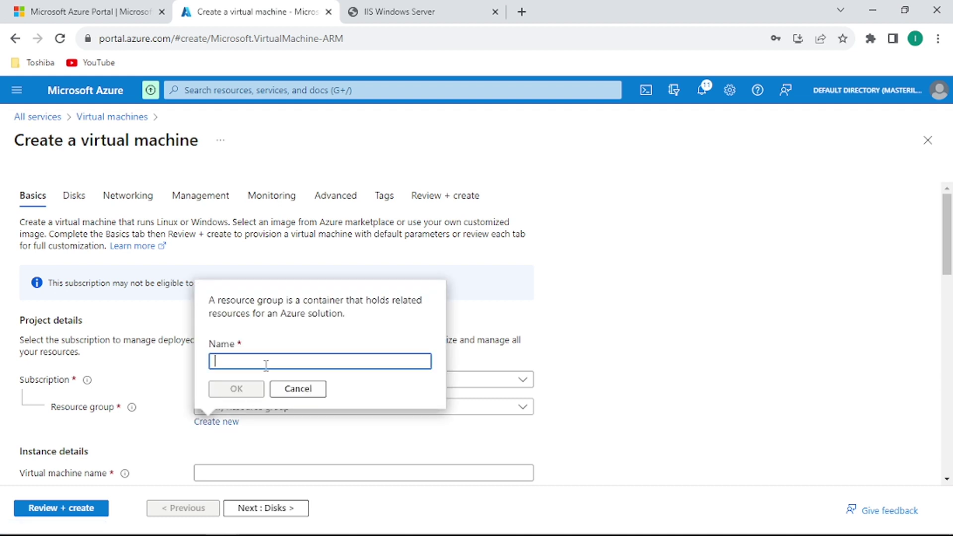
{"action": "type", "text": "RG1"}
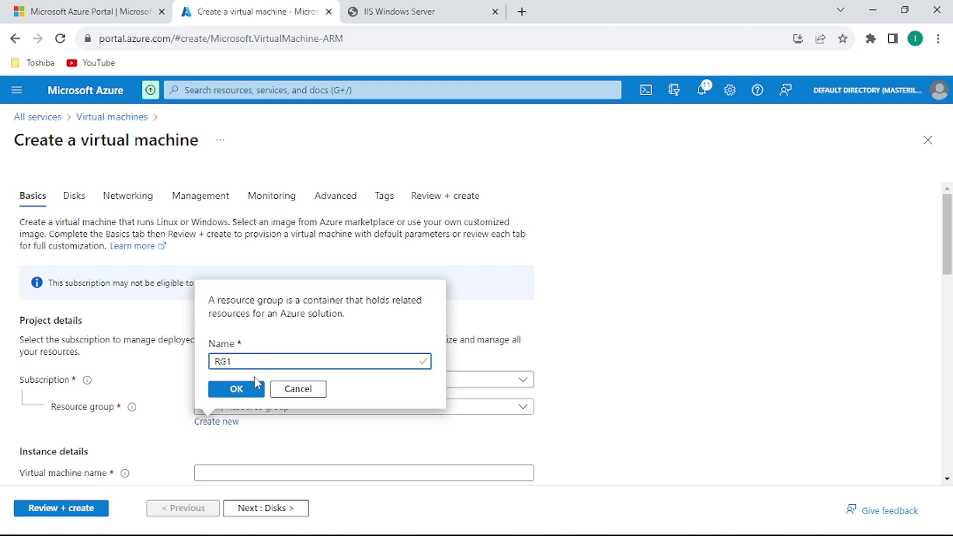
{"action": "left_click", "coordinate": [243, 389]}
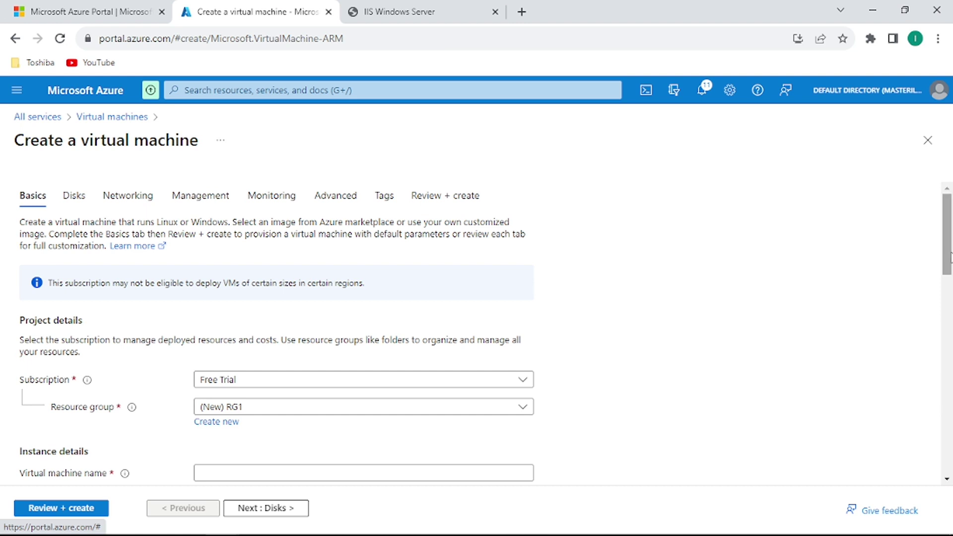
Enter Blank-vm as the virtual machine name.
{"action": "mouse_move", "coordinate": [951, 258]}
{"action": "left_mouse_down"}
{"action": "mouse_move", "coordinate": [952, 344]}
{"action": "mouse_move", "coordinate": [945, 251]}
{"action": "left_mouse_up"}
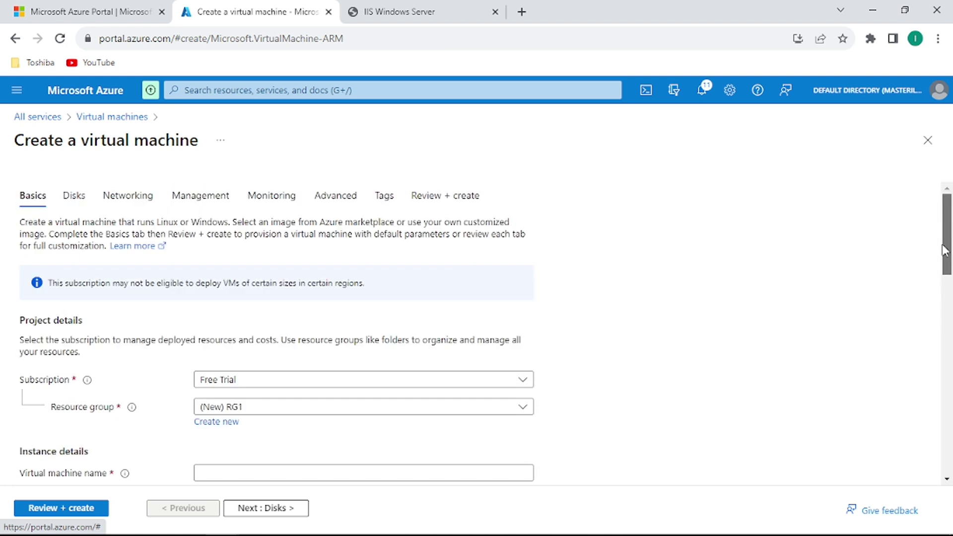
{"action": "left_click", "coordinate": [259, 472]}
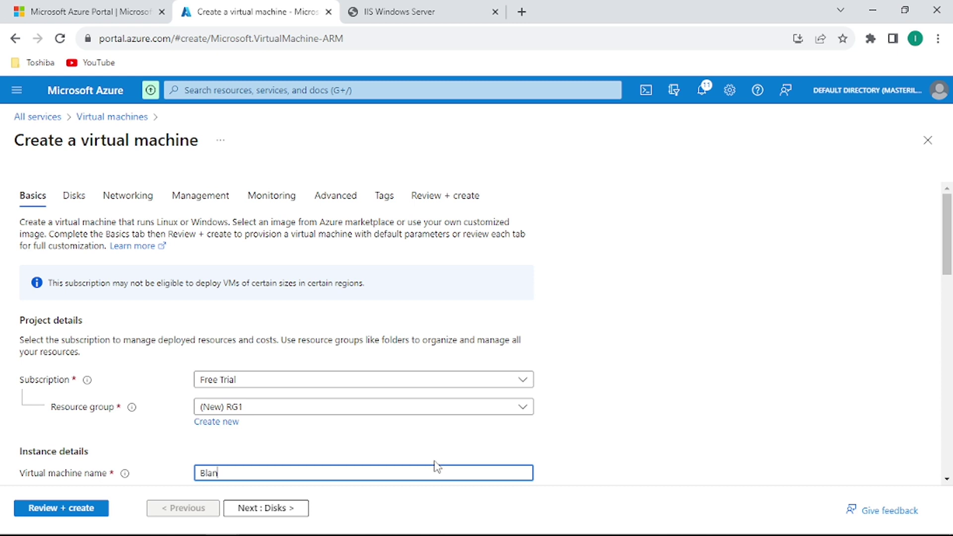
{"action": "type", "text": "Blank-vm"}
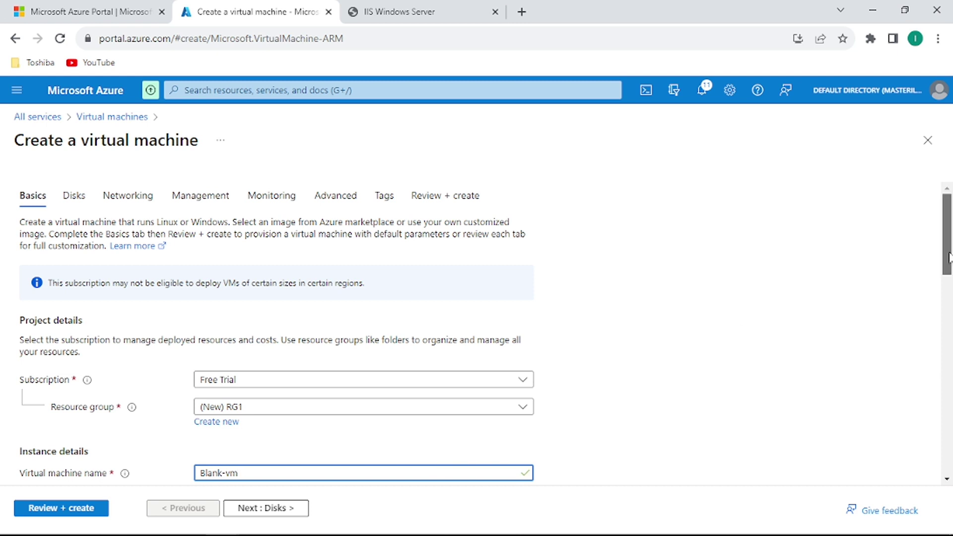
Set Availability options to 'No infrastructure redundancy required'.
{"action": "scroll", "coordinate": [155, 315], "scroll_direction": "down", "scroll_amount": 4}
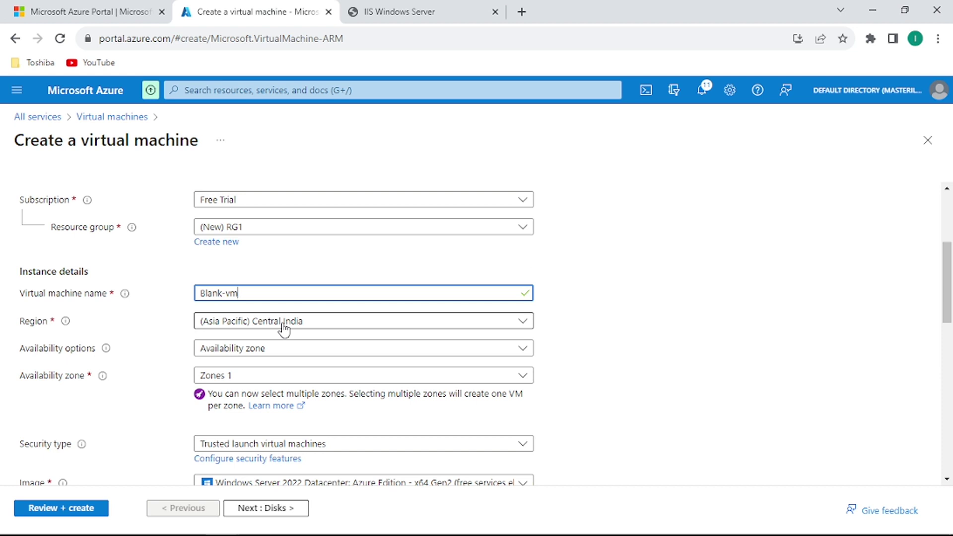
{"action": "left_click", "coordinate": [252, 353]}
{"action": "left_click", "coordinate": [250, 368]}
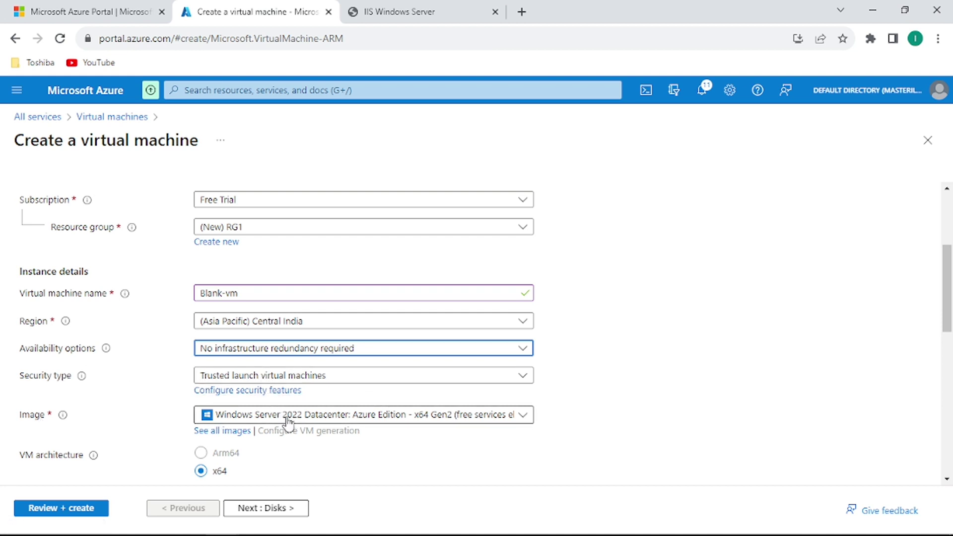
Keep the Windows Server 2022 Datacenter: Azure Edition image and Standard_B2s size.
{"action": "left_click", "coordinate": [244, 422]}
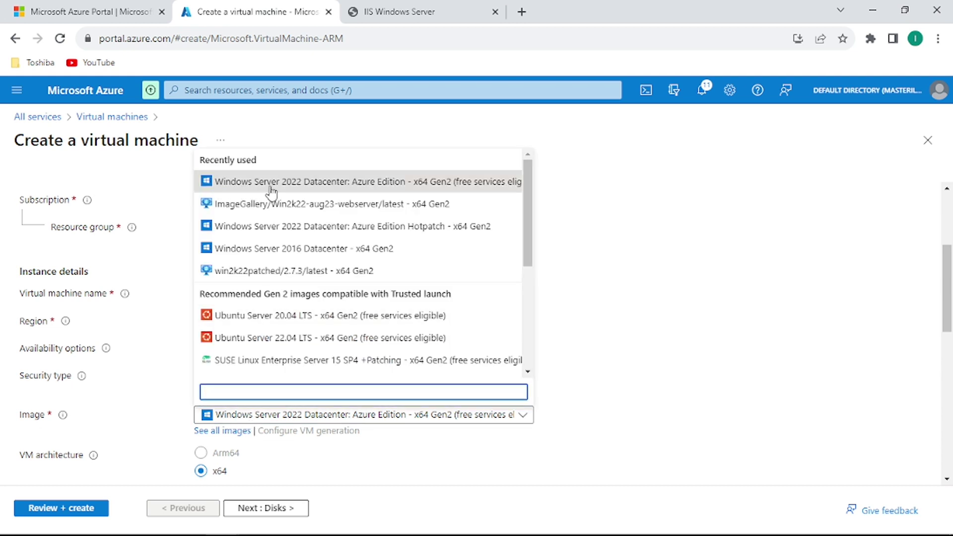
{"action": "left_click", "coordinate": [345, 184]}
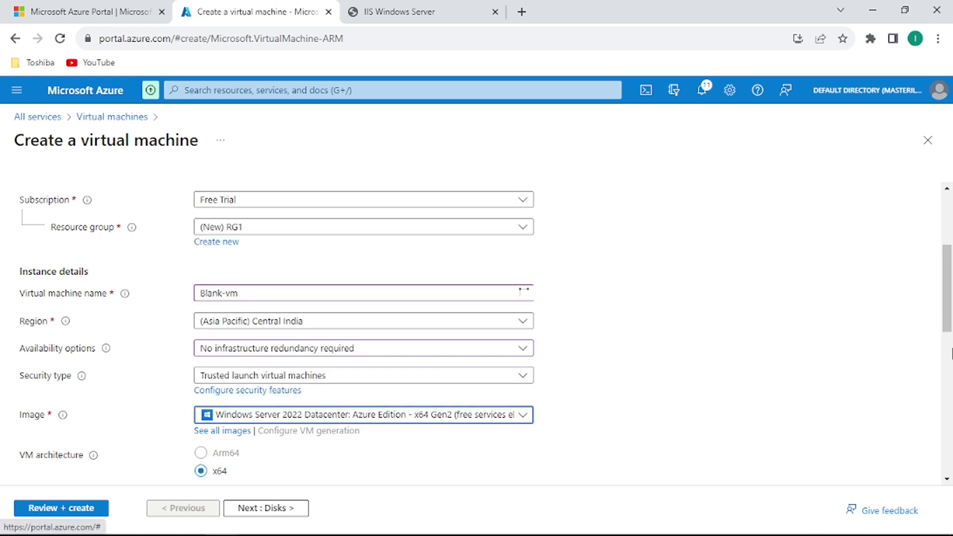
{"action": "scroll", "coordinate": [947, 342], "scroll_direction": "down", "scroll_amount": 2}
{"action": "scroll", "coordinate": [948, 341], "scroll_direction": "down", "scroll_amount": 2}
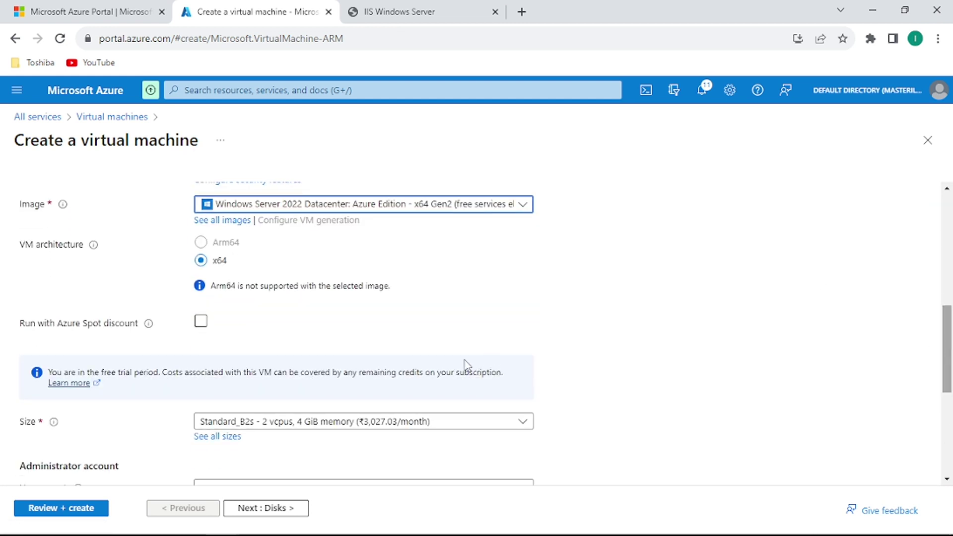
{"action": "left_click", "coordinate": [350, 422]}
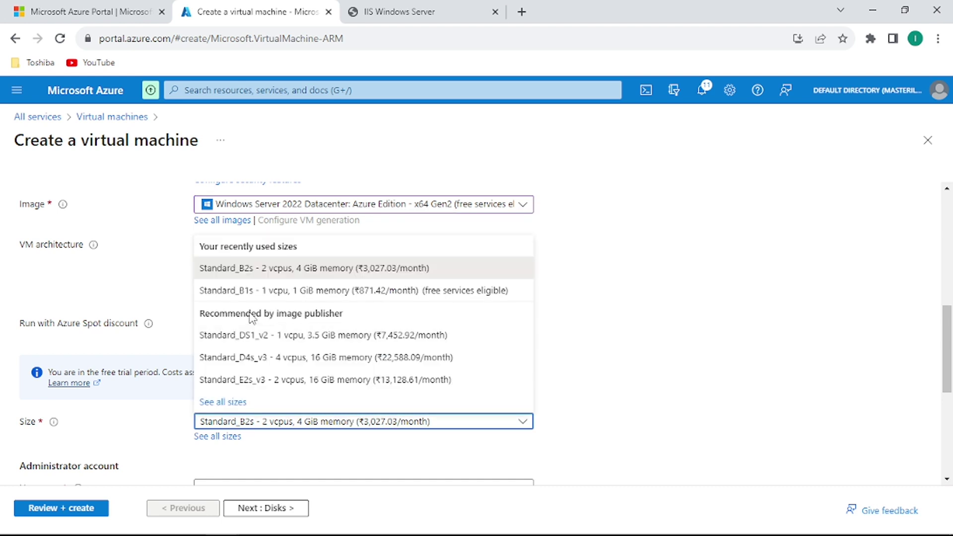
{"action": "left_click", "coordinate": [268, 275]}
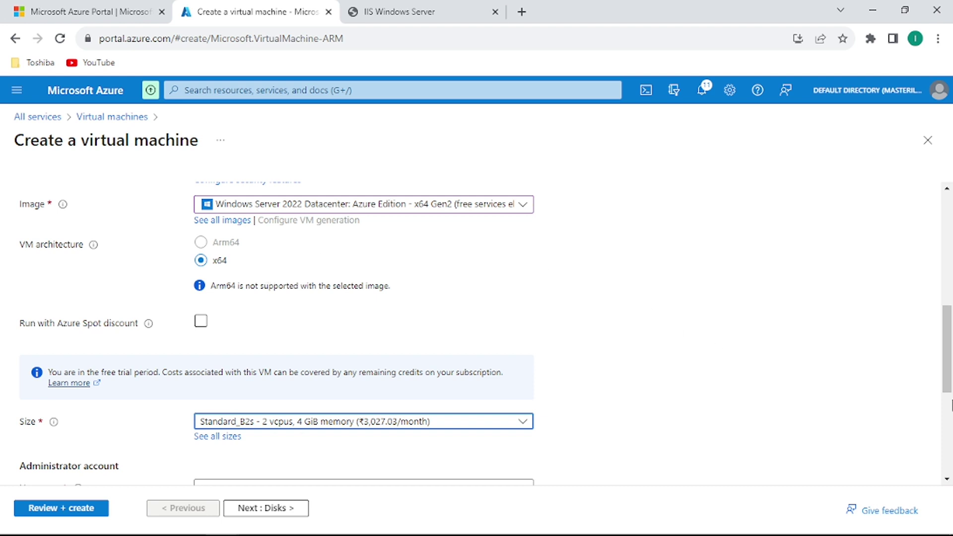
Set the administrator username to vmadmin and enter and confirm the password.
{"action": "left_click_drag", "start_coordinate": [950, 358], "coordinate": [949, 410]}
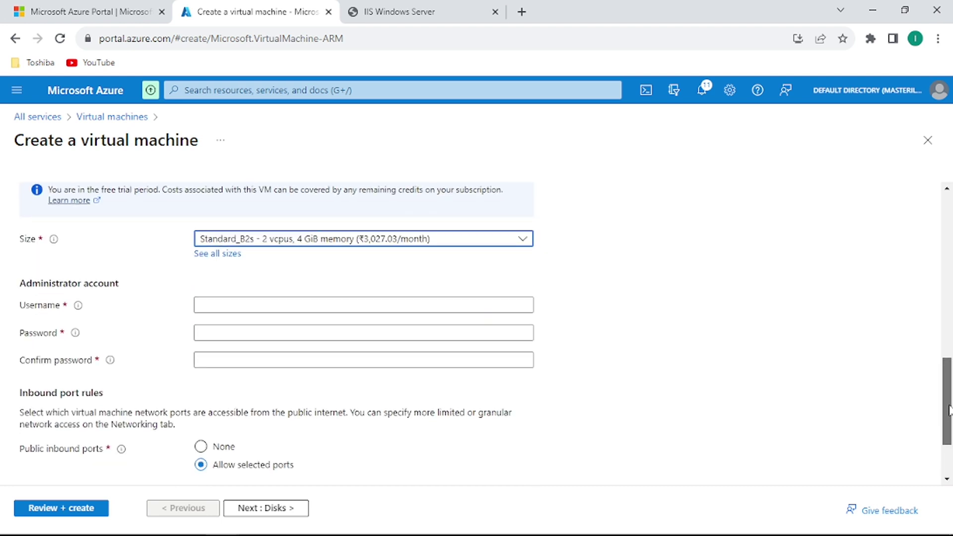
{"action": "left_click", "coordinate": [326, 307]}
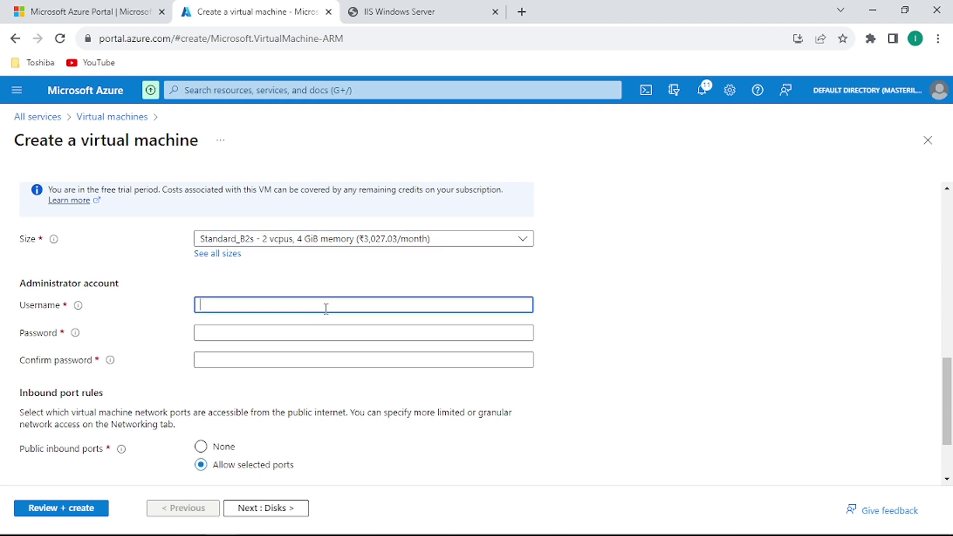
{"action": "type", "text": "vmadmin"}
{"action": "key", "text": "Tab"}
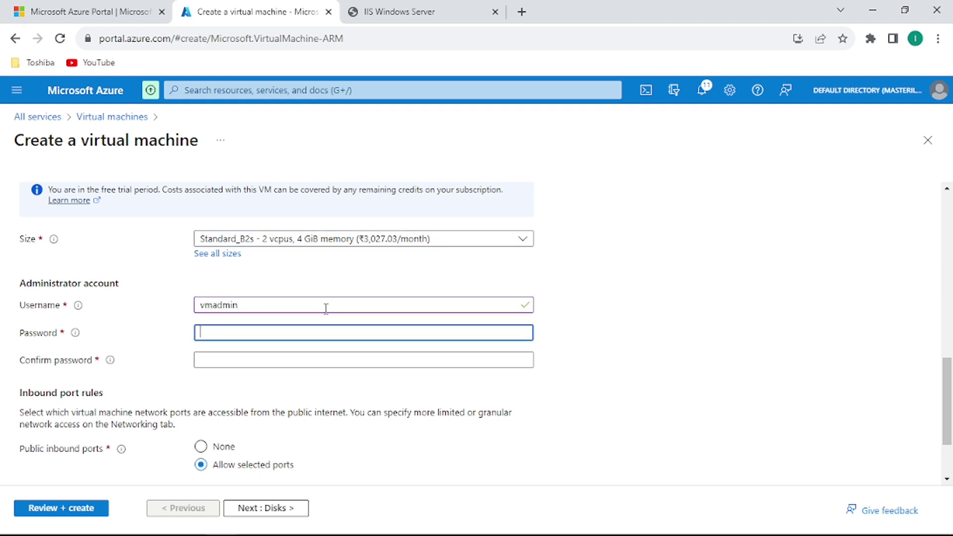
{"action": "type", "text": "••"}
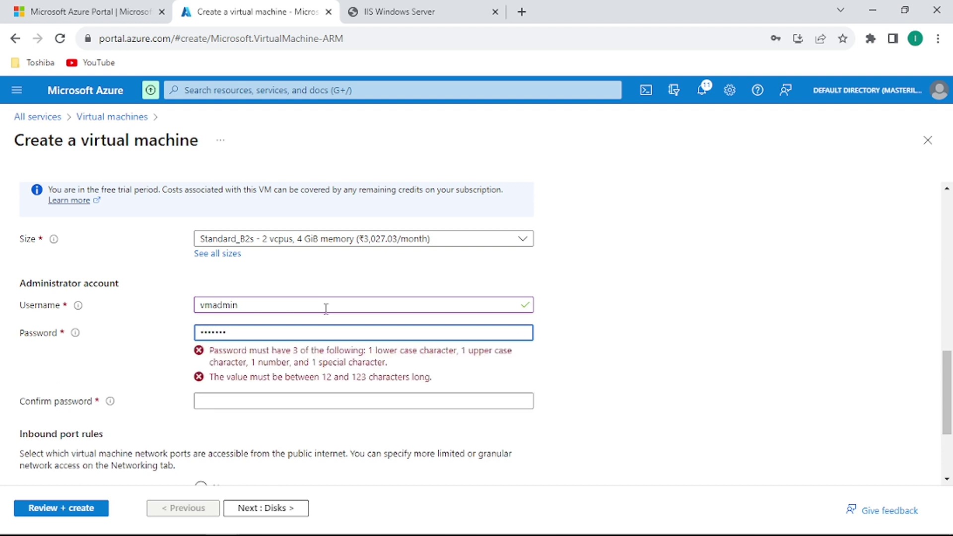
{"action": "type", "text": "•••••••"}
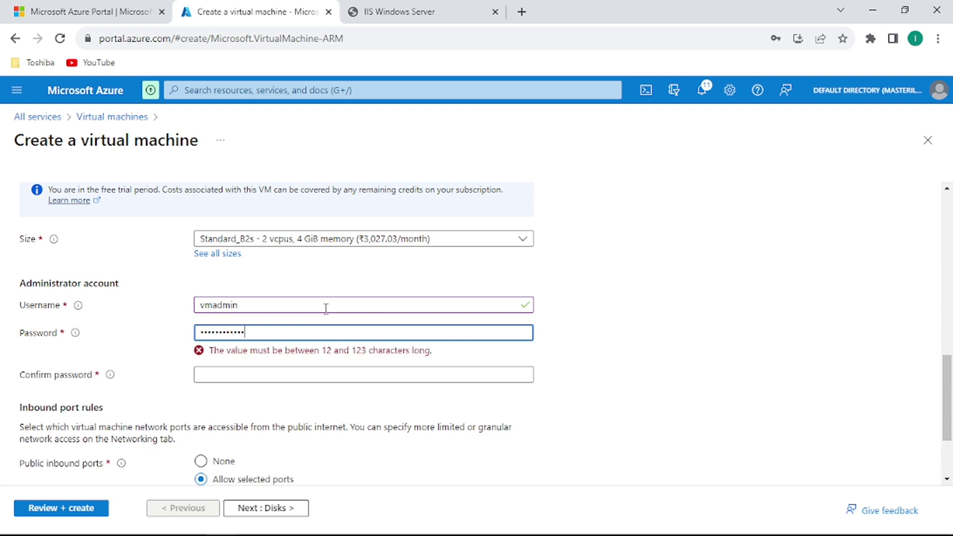
{"action": "key", "text": "Tab"}
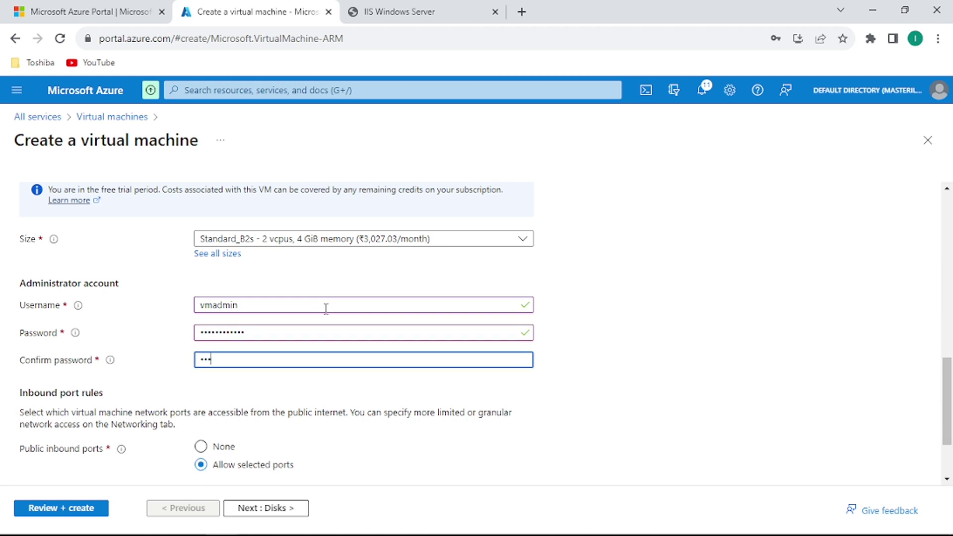
{"action": "type", "text": "••••••"}
Add HTTP (80) to the allowed inbound ports alongside RDP (3389), then continue to Disks.
{"action": "scroll", "coordinate": [950, 462], "scroll_direction": "down", "scroll_amount": 2}
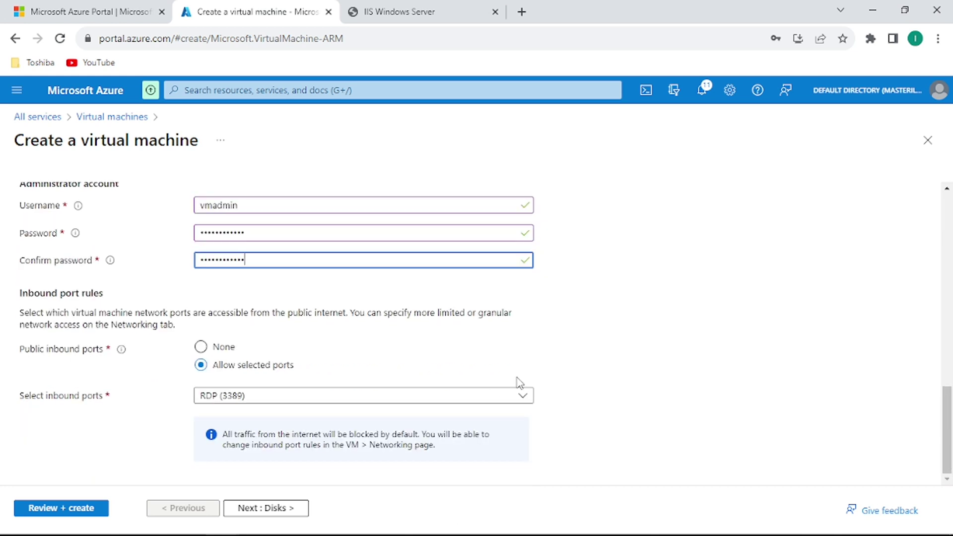
{"action": "left_click", "coordinate": [269, 400]}
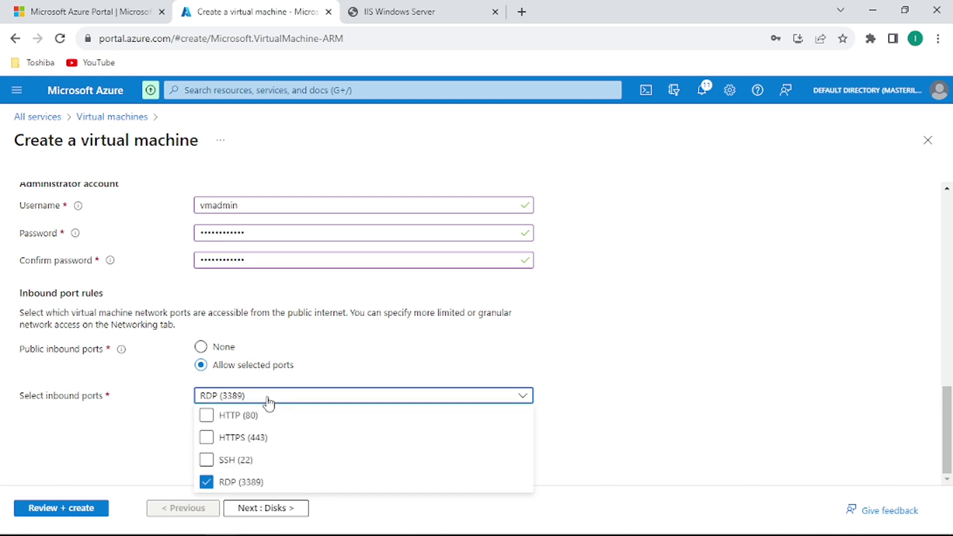
{"action": "left_click", "coordinate": [206, 416]}
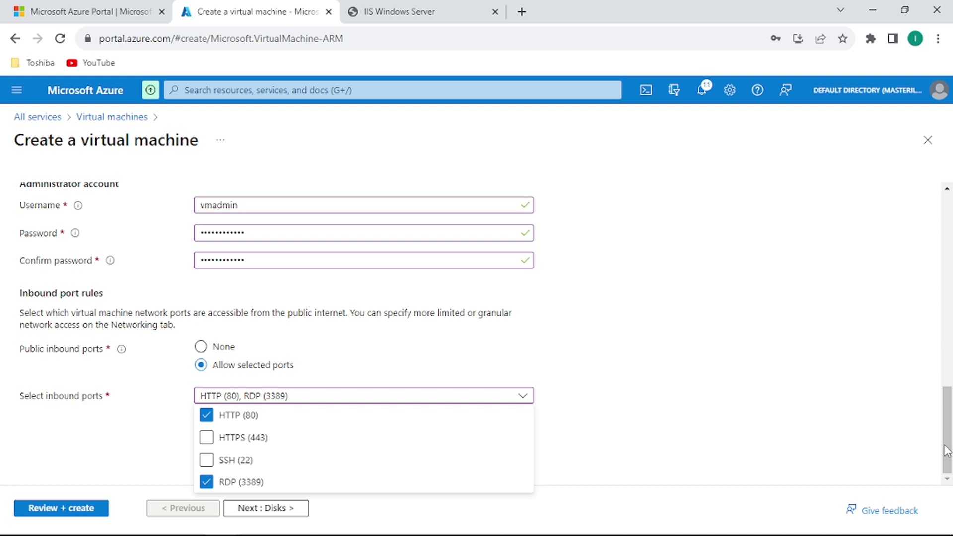
{"action": "left_click", "coordinate": [945, 463]}
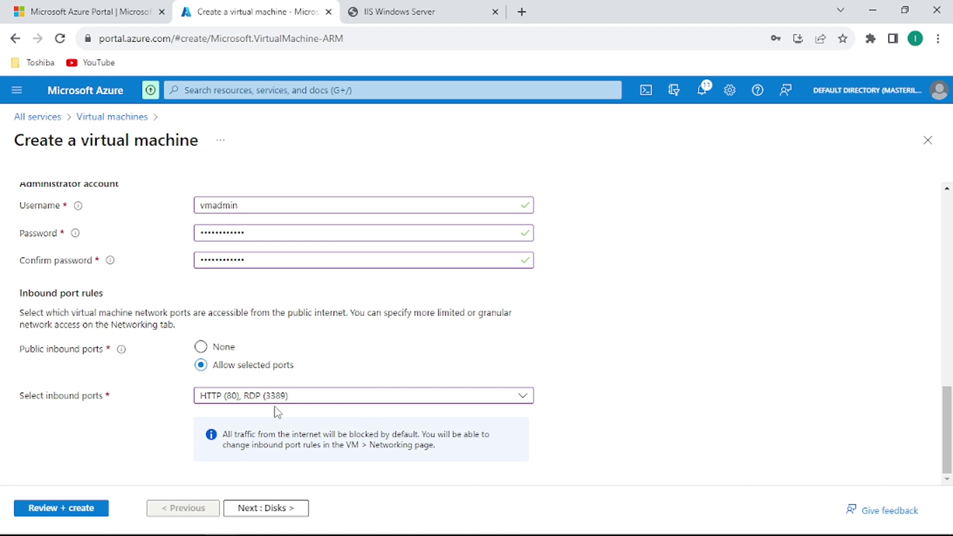
{"action": "left_click", "coordinate": [266, 511]}
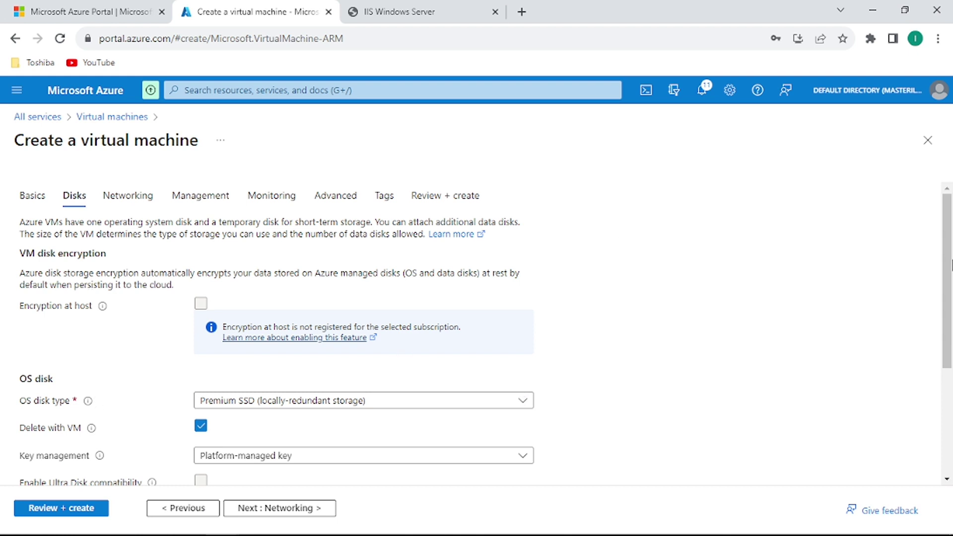
Accept defaults on Disks, Networking, Management, Monitoring, Advanced and Tags to reach Review + create.
{"action": "scroll", "coordinate": [948, 271], "scroll_direction": "down", "scroll_amount": 3}
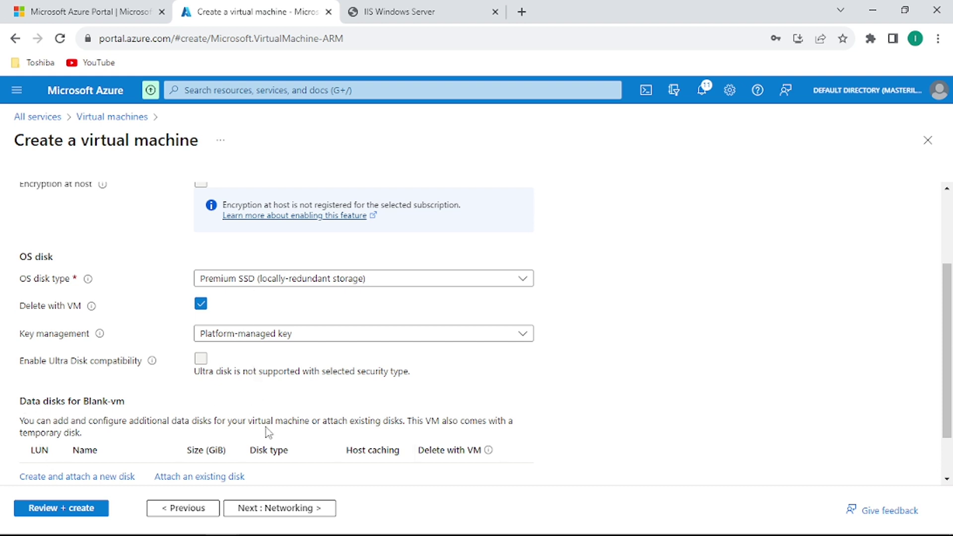
{"action": "left_click", "coordinate": [294, 511]}
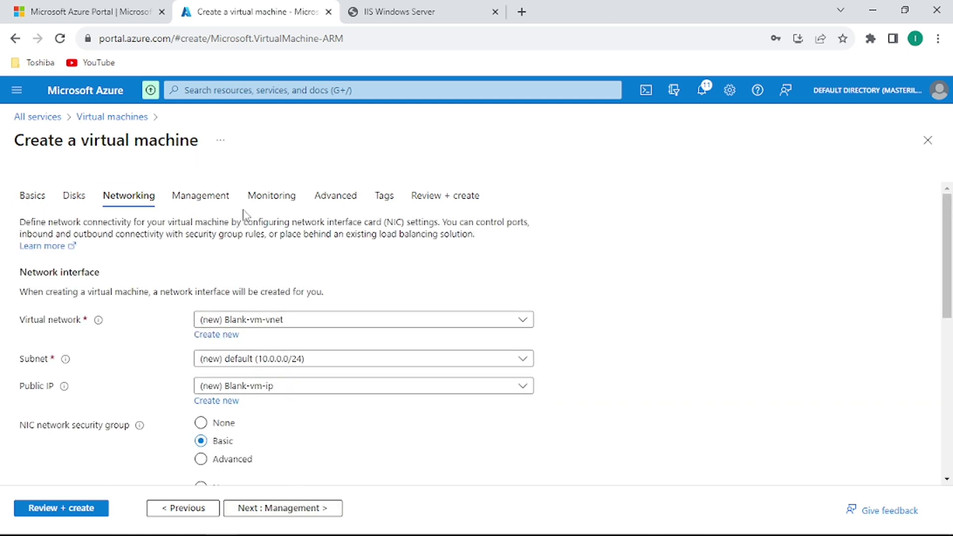
{"action": "left_click", "coordinate": [278, 510]}
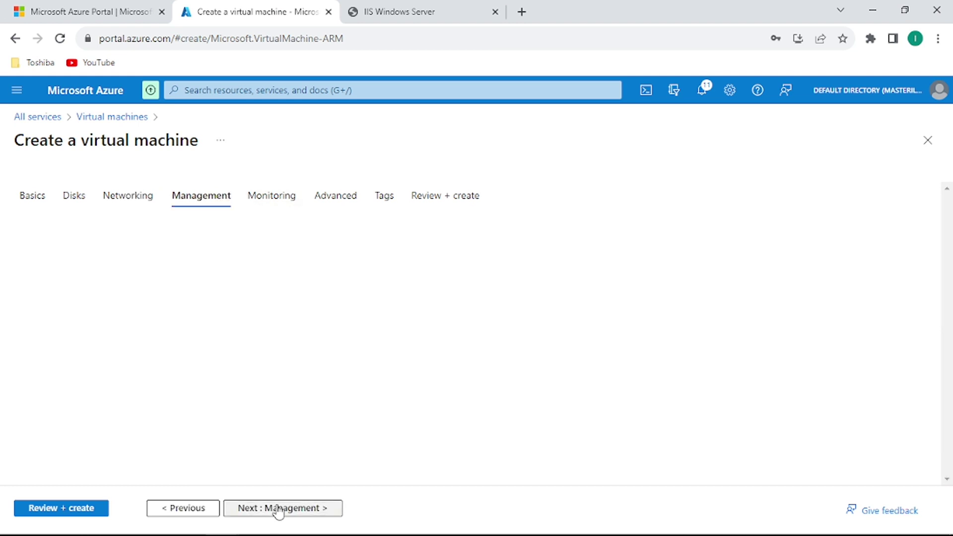
{"action": "left_click", "coordinate": [279, 511]}
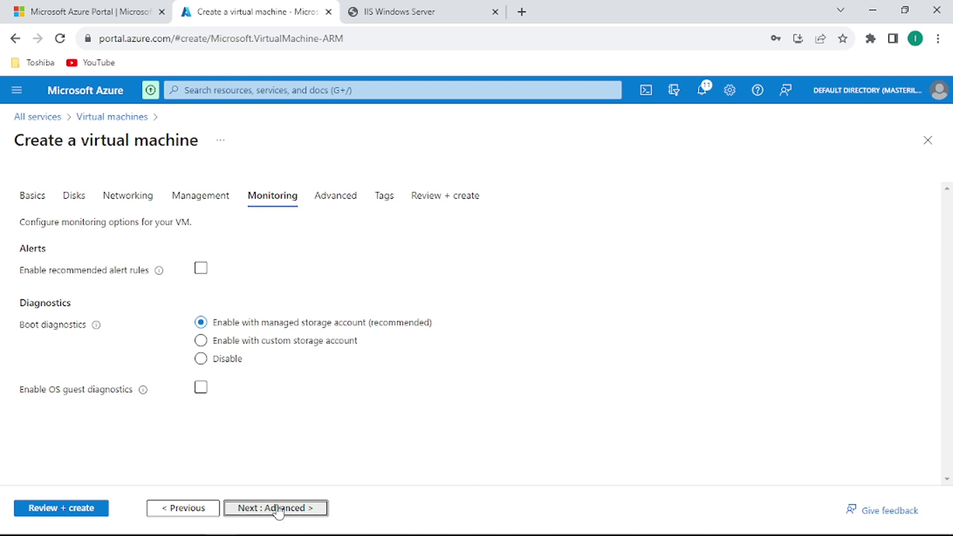
{"action": "left_click", "coordinate": [279, 511]}
{"action": "left_click", "coordinate": [278, 511]}
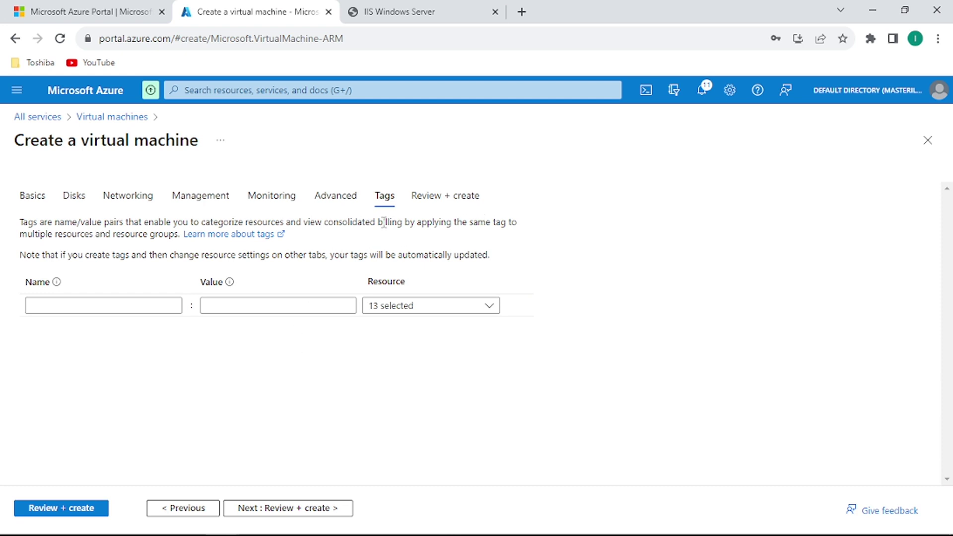
{"action": "left_click", "coordinate": [313, 509]}
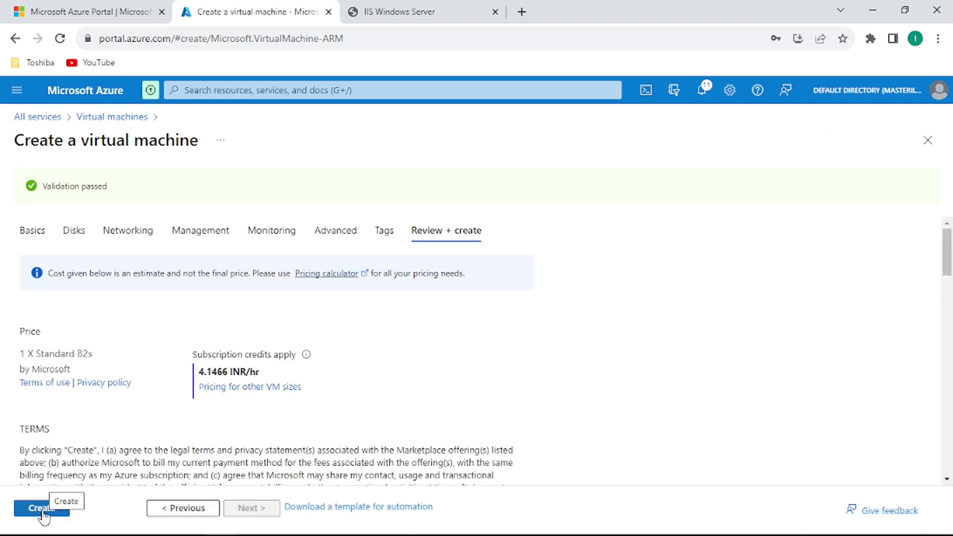
Create the validated Standard B2s VM and wait for deployment to complete.
{"action": "left_click", "coordinate": [42, 511]}
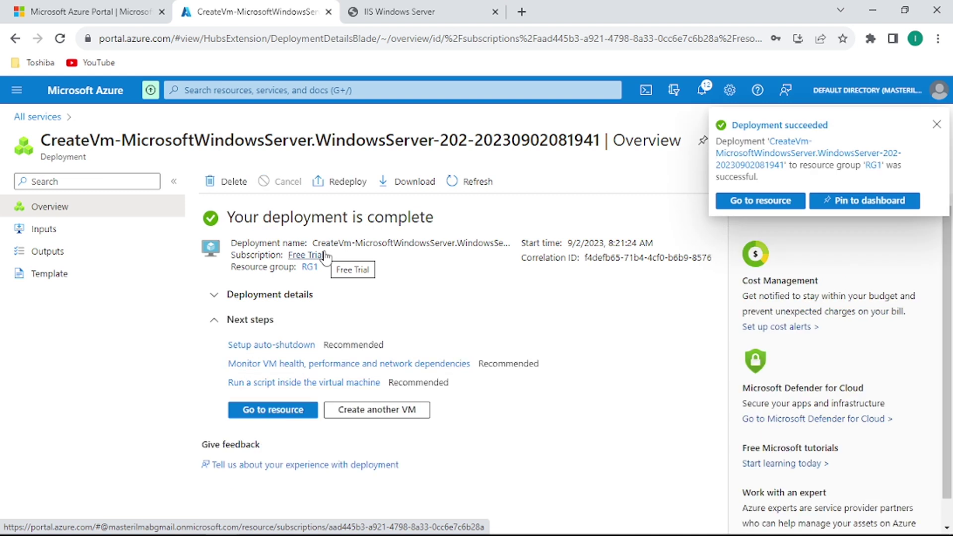
Open the Blank-vm resource and its Connect page showing RDP on 20.204.52.245:3389.
{"action": "left_click", "coordinate": [295, 412]}
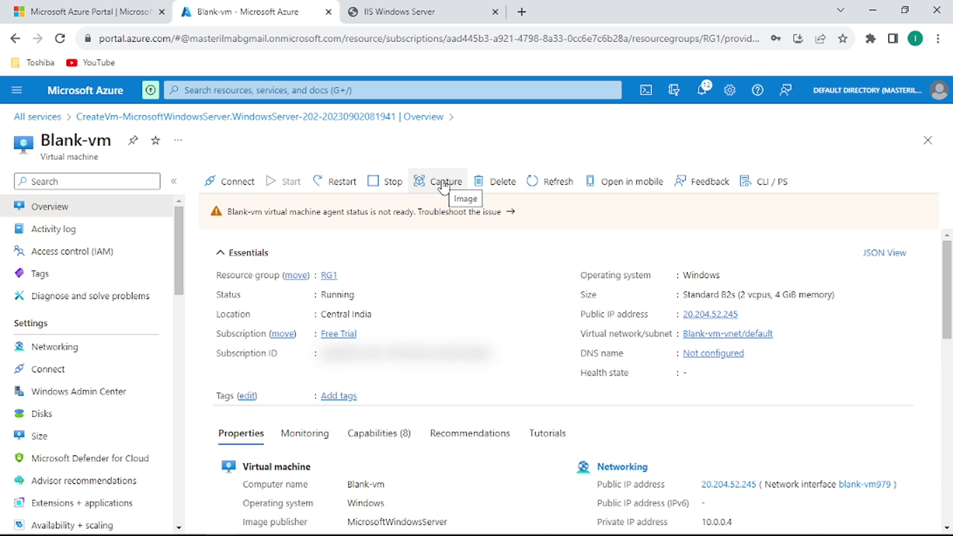
{"action": "left_click", "coordinate": [237, 182]}
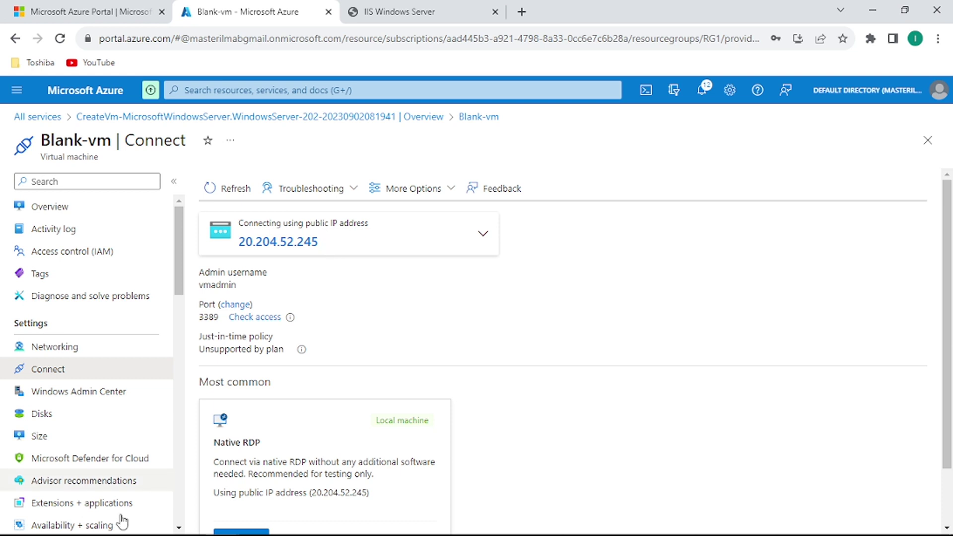
Launch Remote Desktop Connection and connect to 20.204.52.245.
{"action": "left_click", "coordinate": [15, 524]}
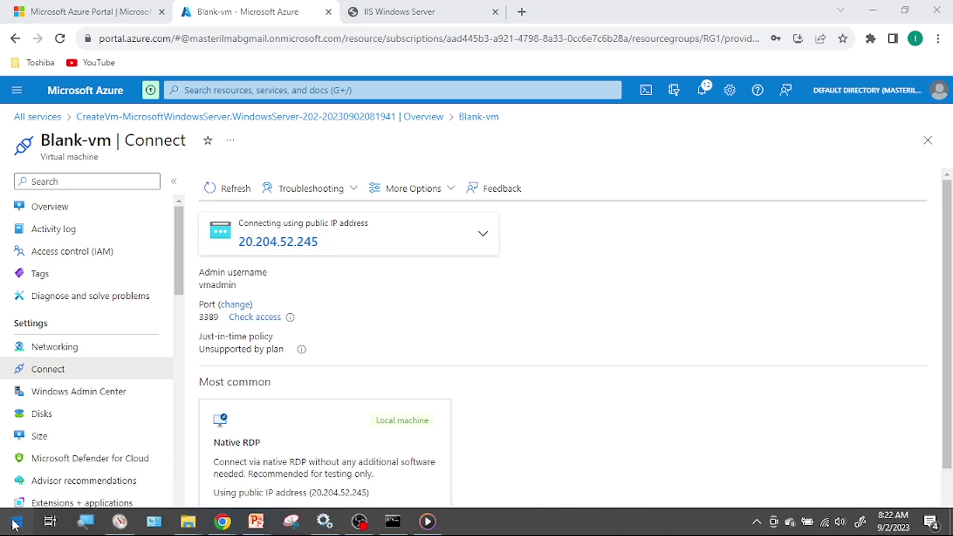
{"action": "type", "text": "remo"}
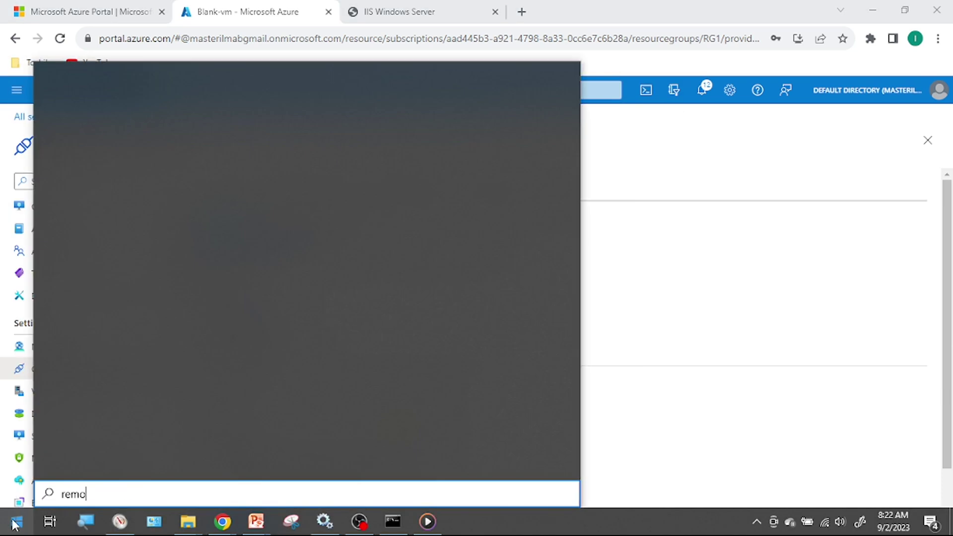
{"action": "type", "text": "te"}
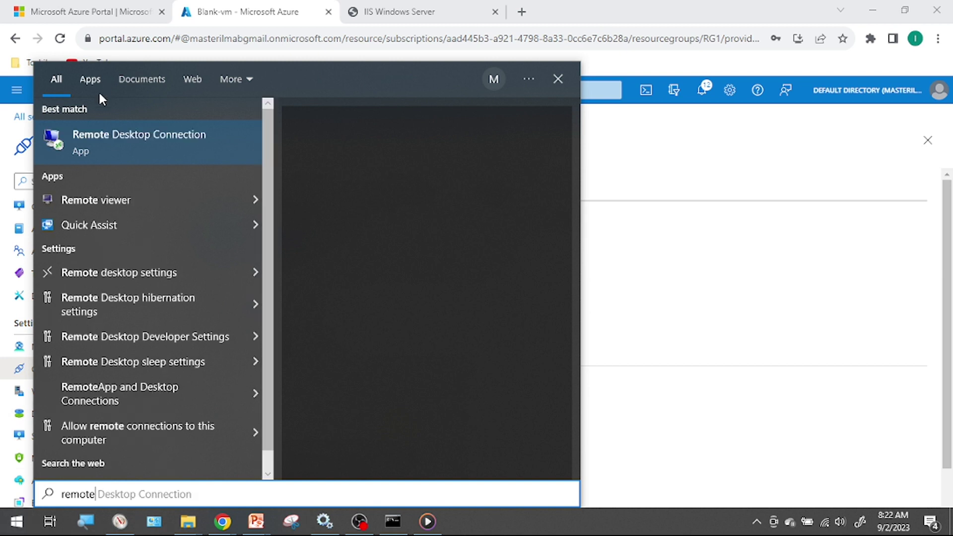
{"action": "left_click", "coordinate": [94, 145]}
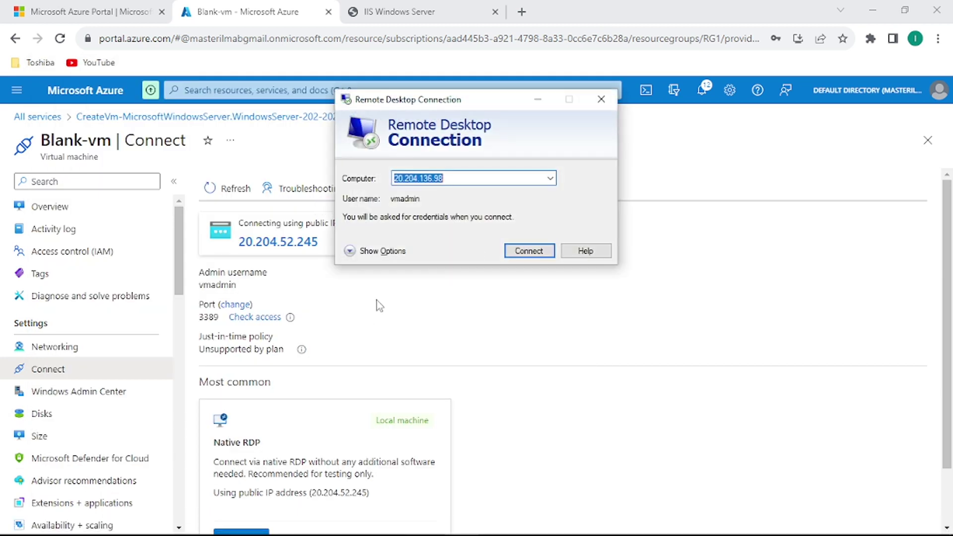
{"action": "type", "text": "20.204.52.245"}
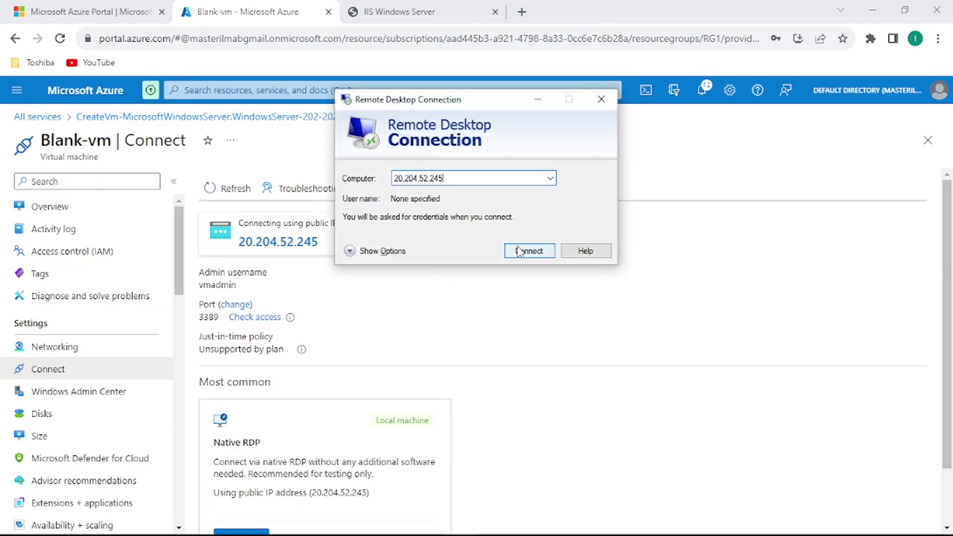
{"action": "left_click", "coordinate": [519, 251]}
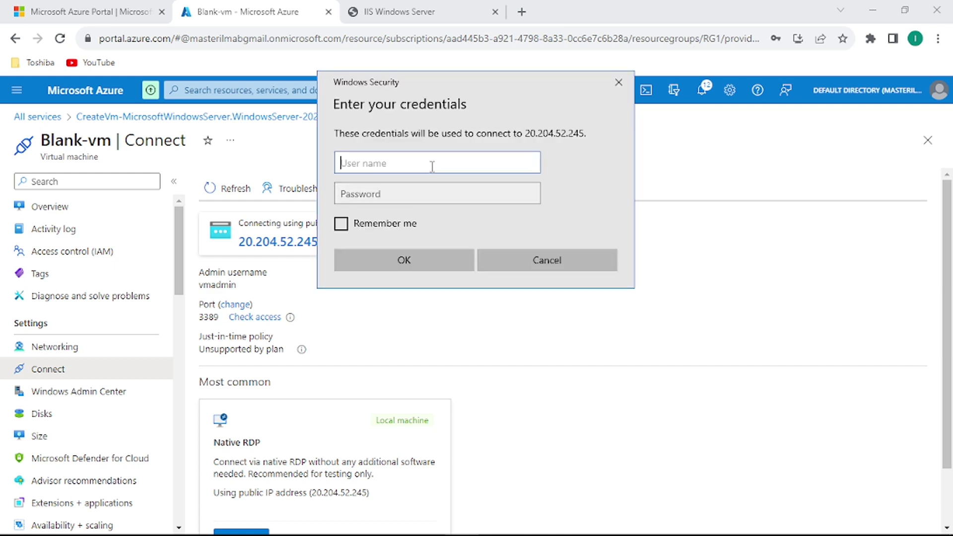
Sign in as vmadmin with the admin password and accept the certificate warning.
{"action": "type", "text": "vmadmin"}
{"action": "key", "text": "Tab"}
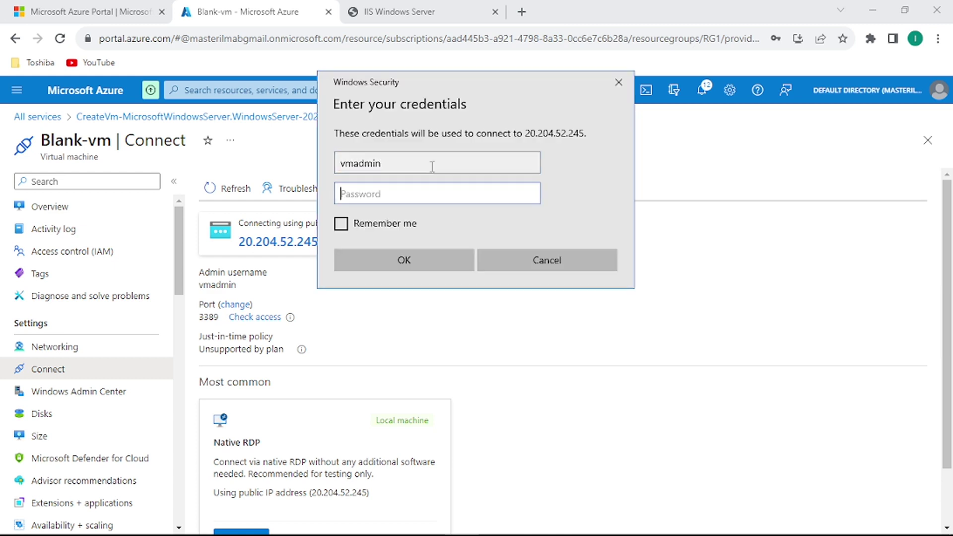
{"action": "type", "text": "************"}
{"action": "left_click", "coordinate": [418, 260]}
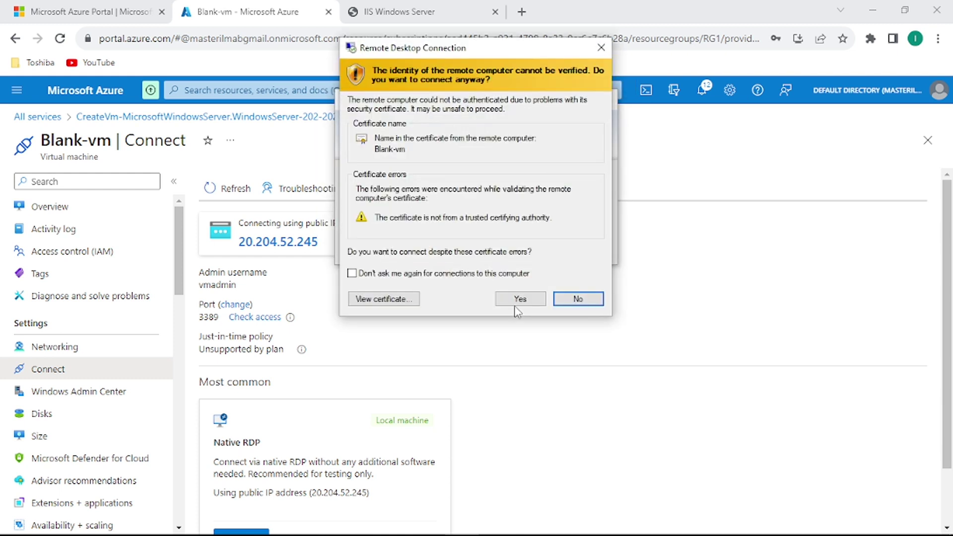
{"action": "left_click", "coordinate": [522, 300]}
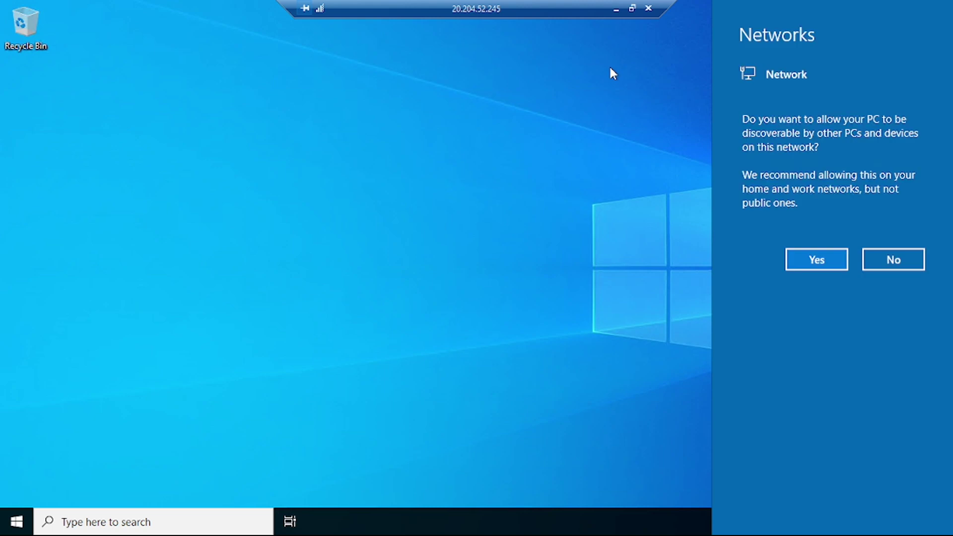
Allow network discovery on the VM and dismiss the Windows Admin Center notice.
{"action": "left_click", "coordinate": [818, 262]}
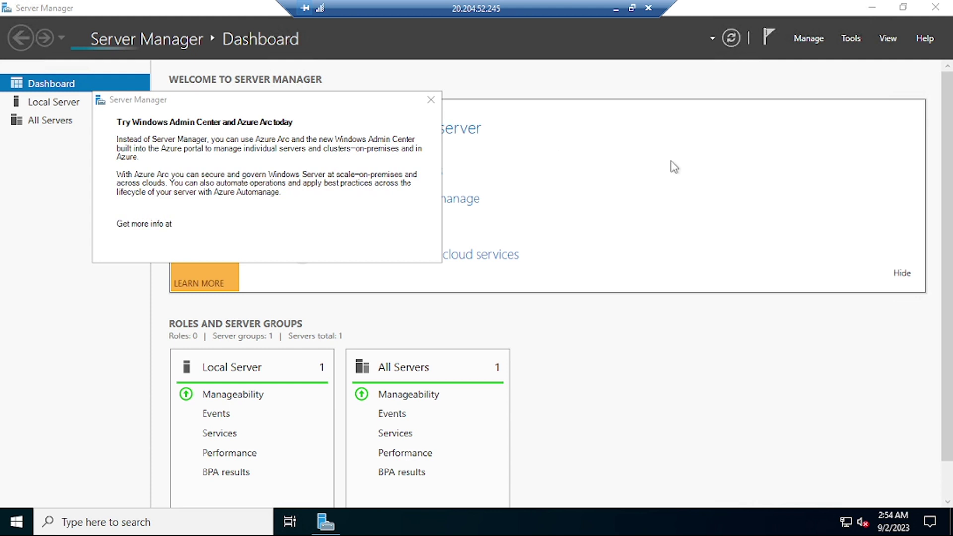
{"action": "left_click", "coordinate": [430, 101]}
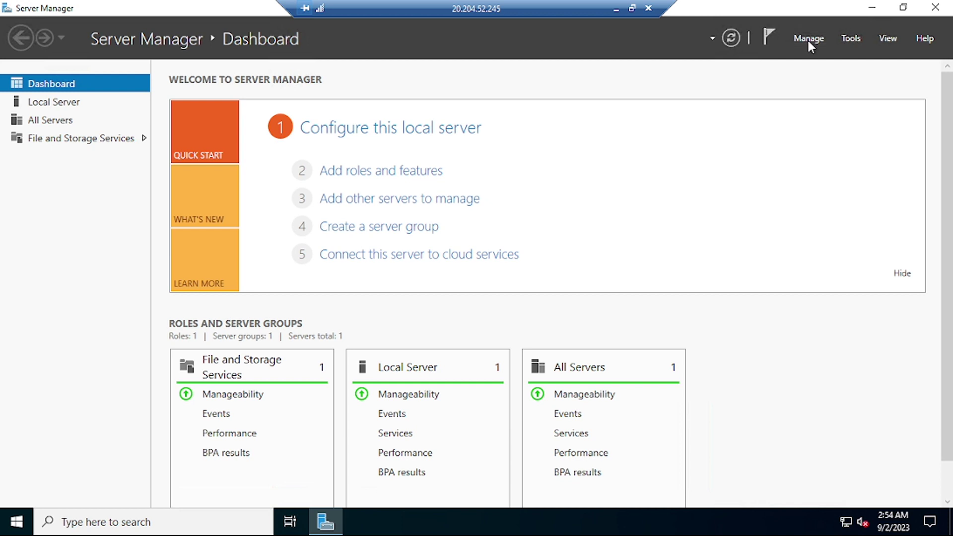
In Add Roles and Features, select the Web Server (IIS) role with its management tools.
{"action": "left_click", "coordinate": [807, 37]}
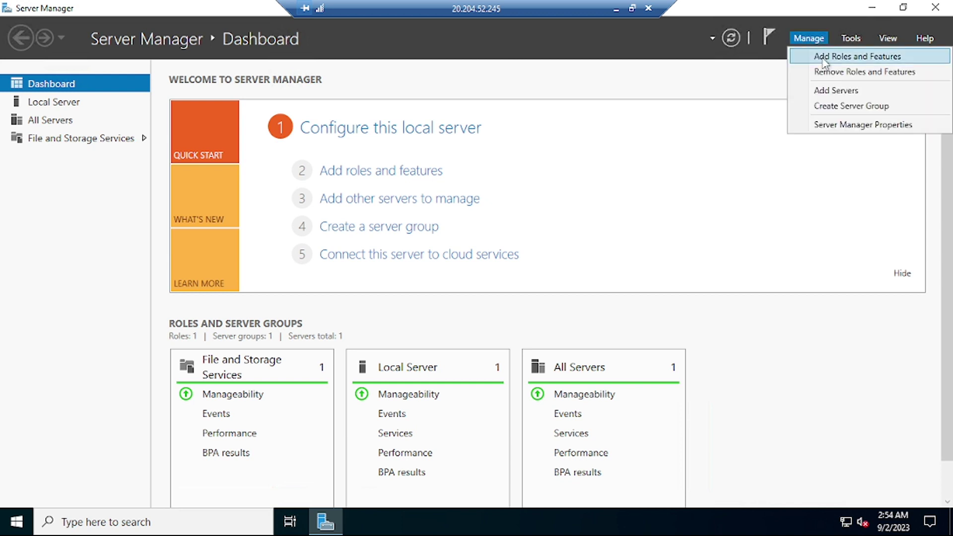
{"action": "left_click", "coordinate": [822, 58]}
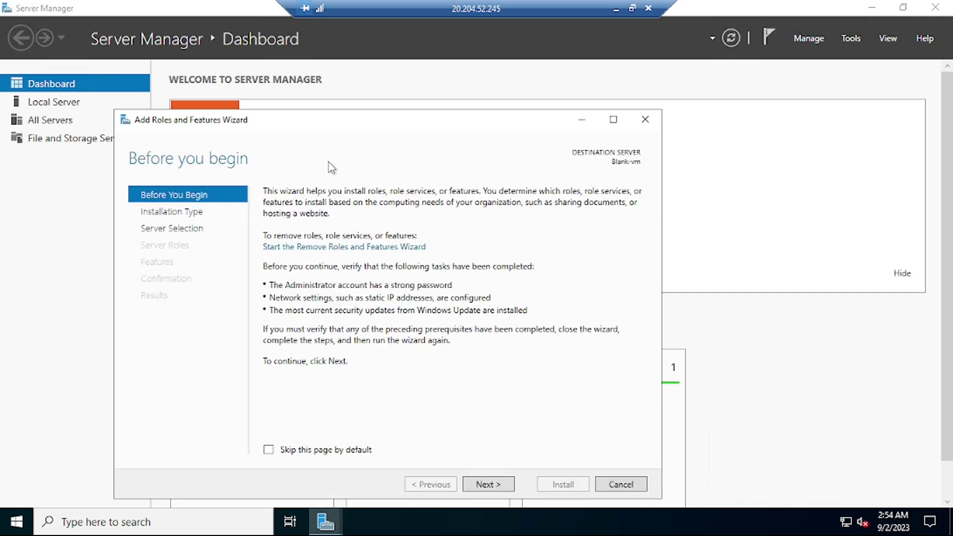
{"action": "left_click", "coordinate": [501, 485]}
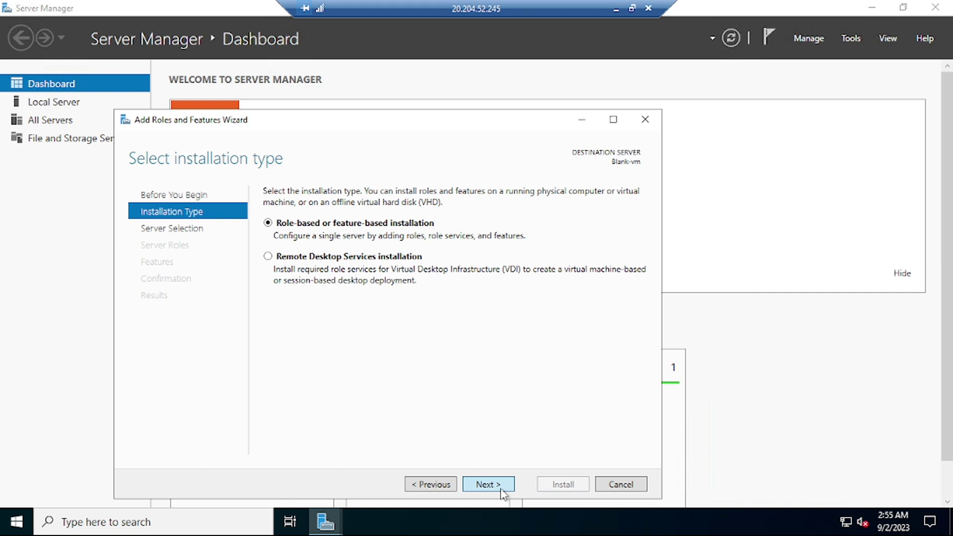
{"action": "left_click", "coordinate": [501, 484]}
{"action": "left_click", "coordinate": [501, 484]}
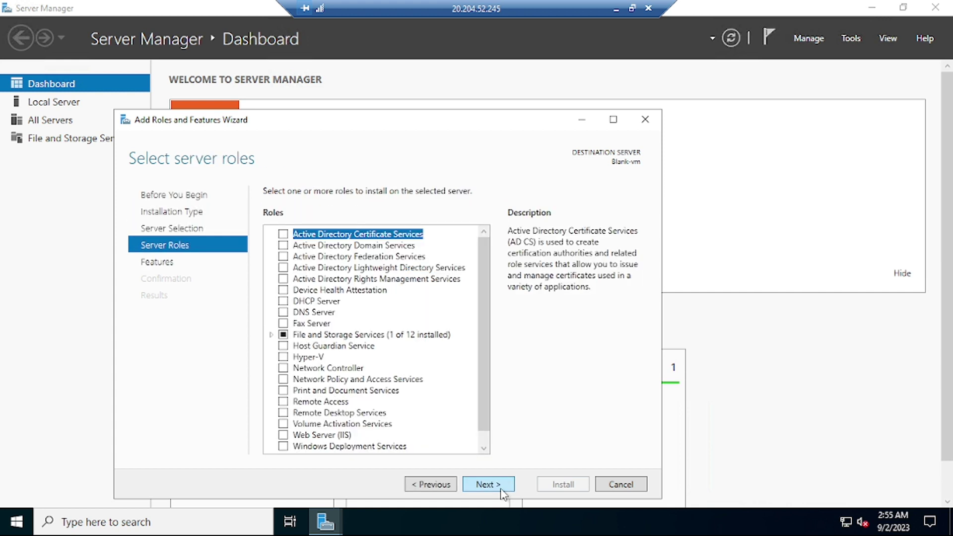
{"action": "scroll", "coordinate": [486, 384], "scroll_direction": "down", "scroll_amount": 1}
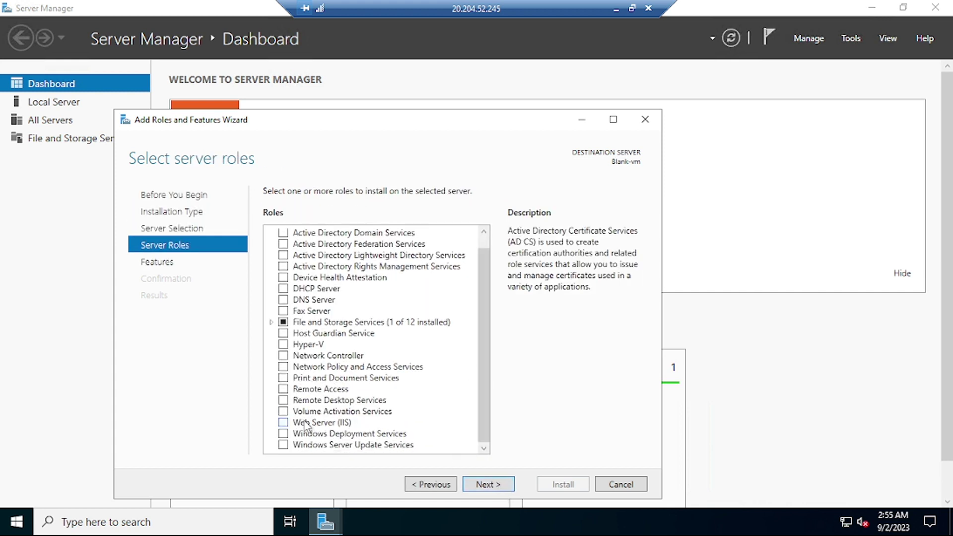
{"action": "left_click", "coordinate": [283, 424]}
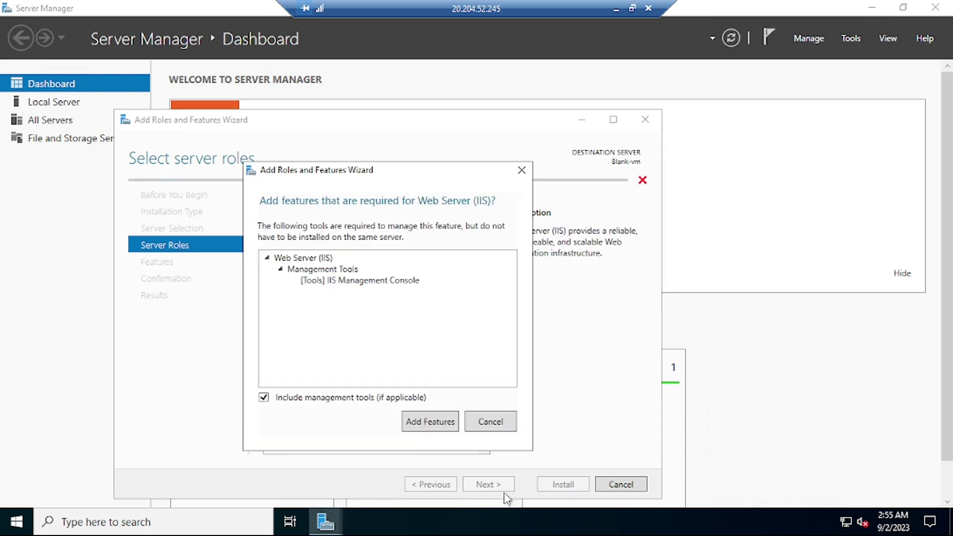
{"action": "left_click", "coordinate": [430, 422]}
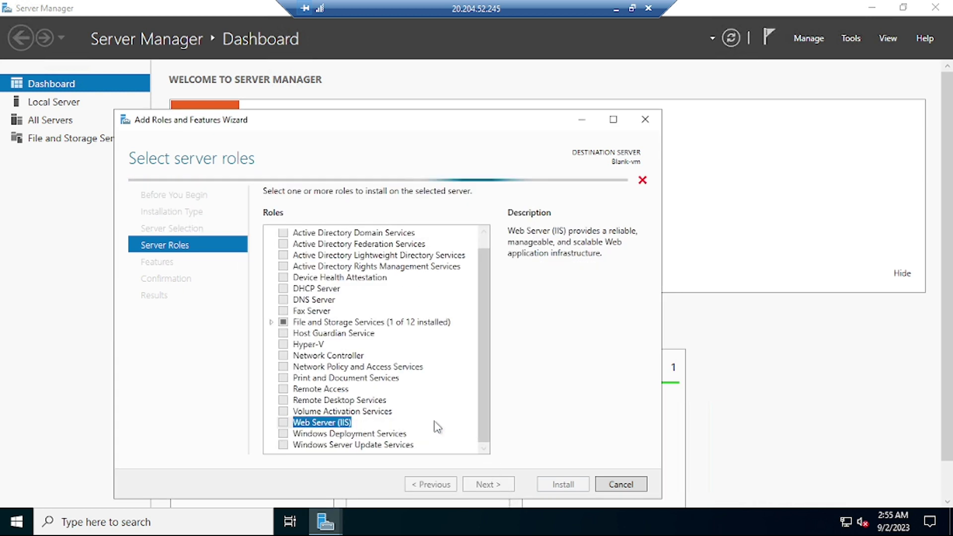
Accept default features and role services and install Web Server (IIS).
{"action": "left_click", "coordinate": [501, 483]}
{"action": "left_click", "coordinate": [501, 485]}
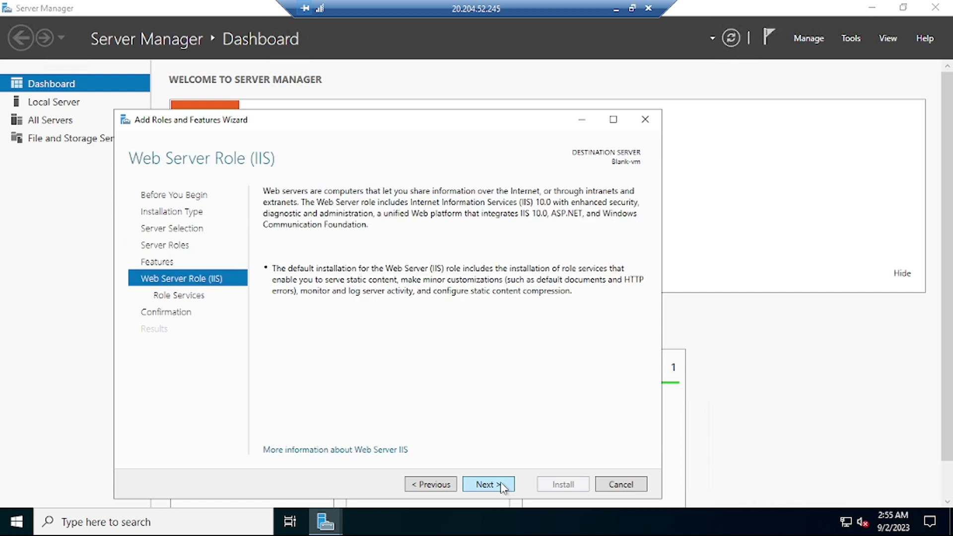
{"action": "left_click", "coordinate": [501, 485]}
{"action": "left_click", "coordinate": [501, 484]}
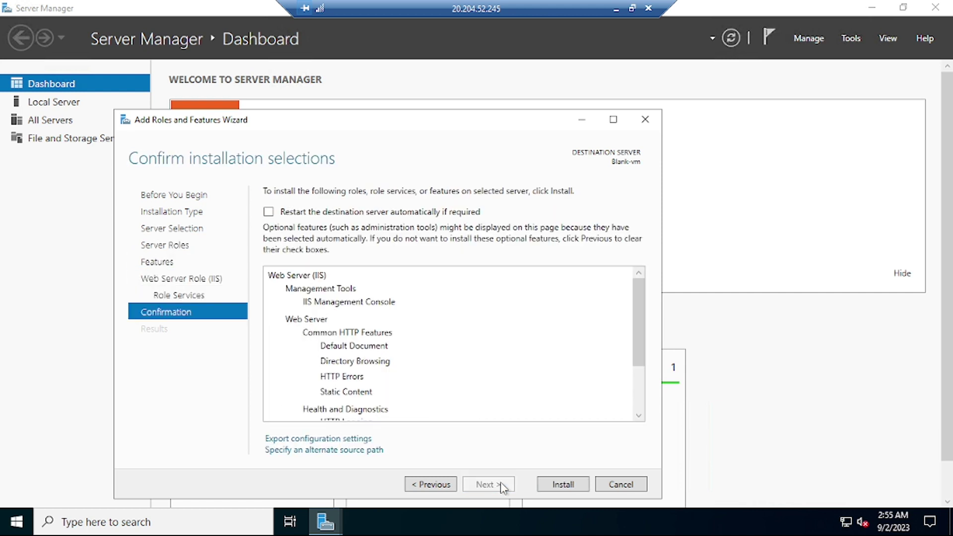
{"action": "left_click", "coordinate": [568, 489]}
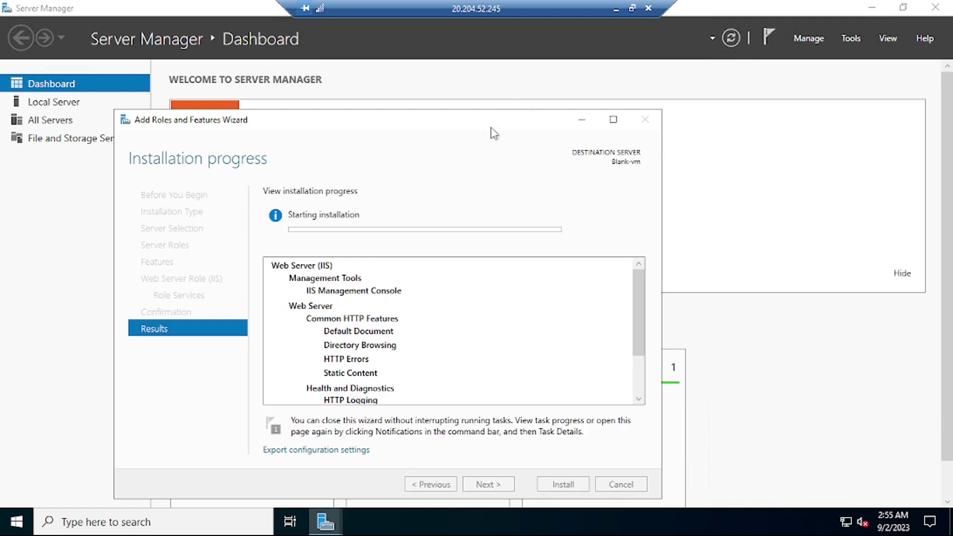
Move the installer window aside and open Computer Management from Server Manager's Tools.
{"action": "left_click_drag", "start_coordinate": [495, 133], "coordinate": [529, 64]}
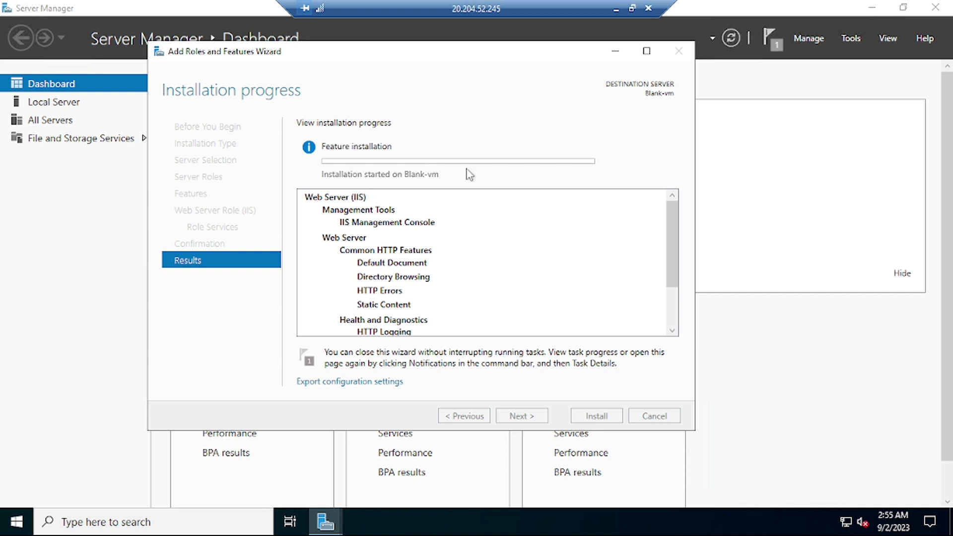
{"action": "left_click", "coordinate": [850, 40]}
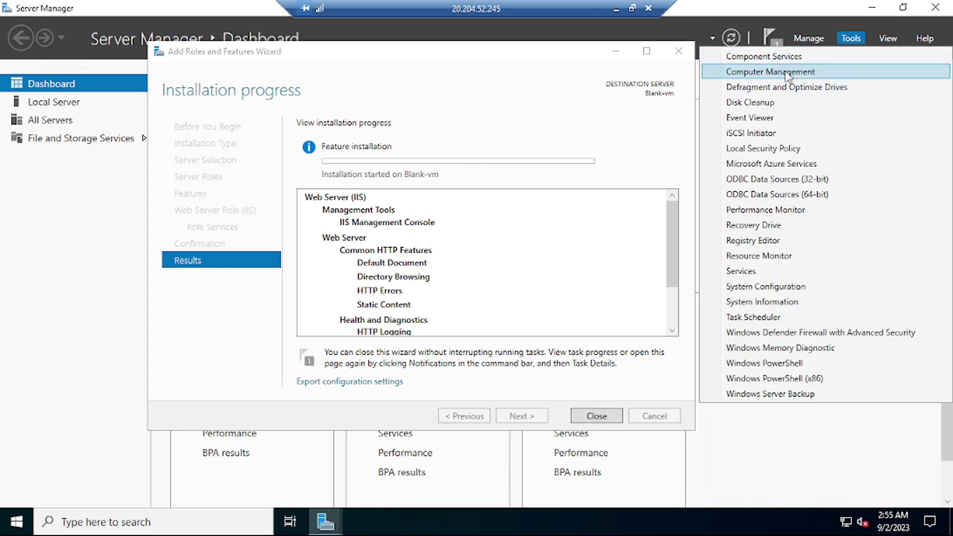
{"action": "left_click", "coordinate": [786, 72]}
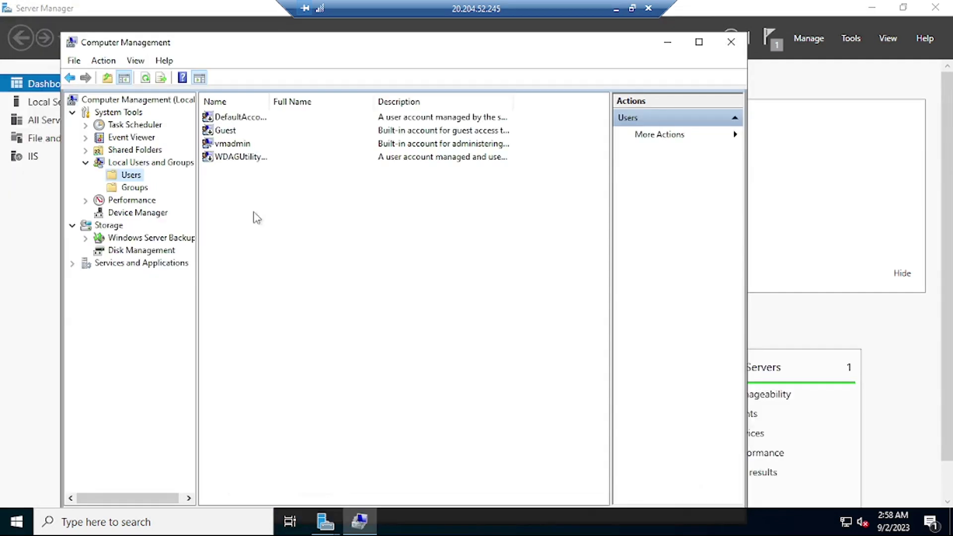
Create local user pmadmin with a password, no forced change at logon, and a never-expiring password.
{"action": "right_click", "coordinate": [253, 215]}
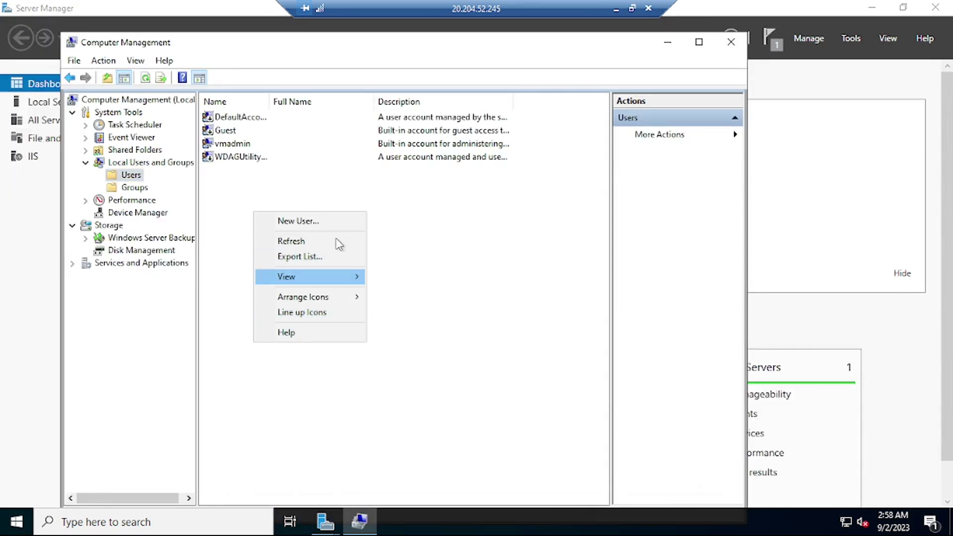
{"action": "left_click", "coordinate": [330, 221]}
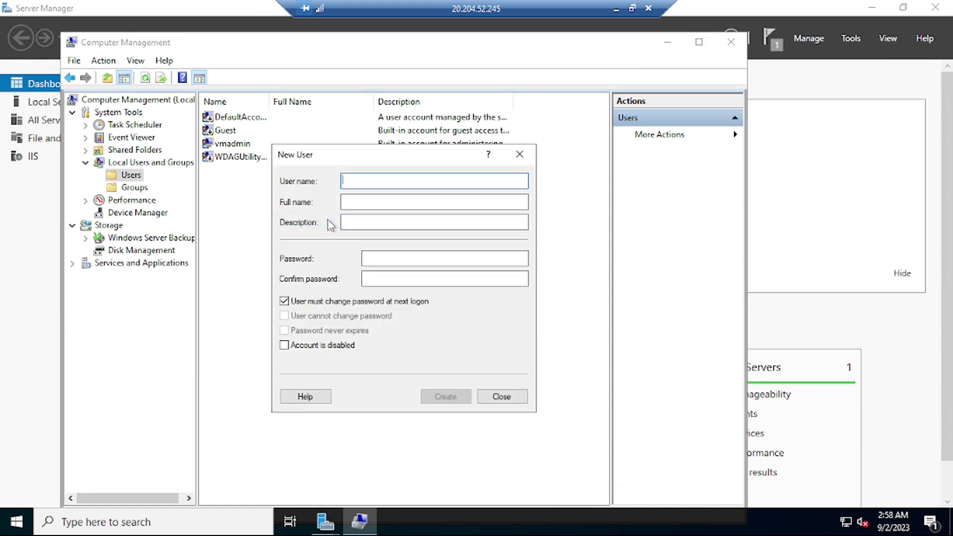
{"action": "type", "text": "pm"}
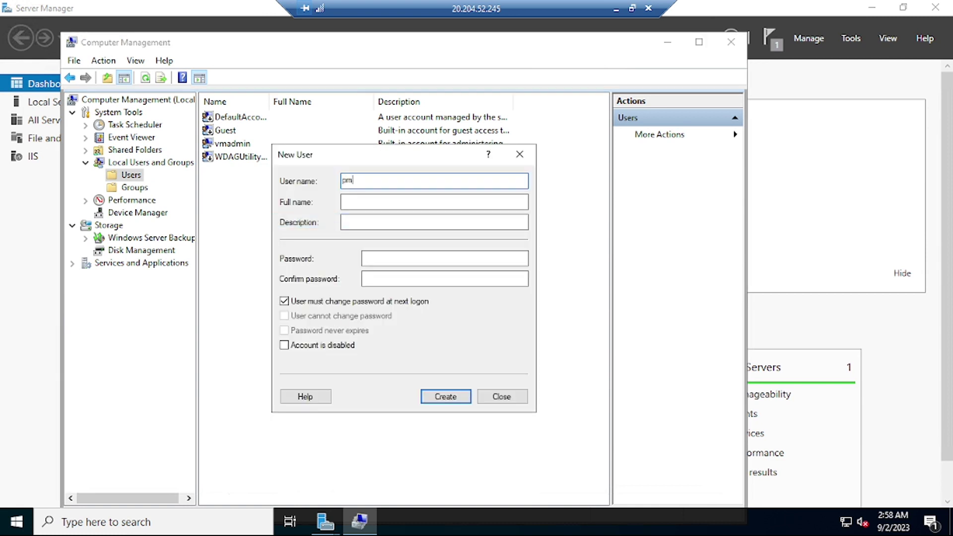
{"action": "type", "text": "admin"}
{"action": "key", "text": "Tab"}
{"action": "key", "text": "Tab"}
{"action": "key", "text": "Tab"}
{"action": "type", "text": "•••••••"}
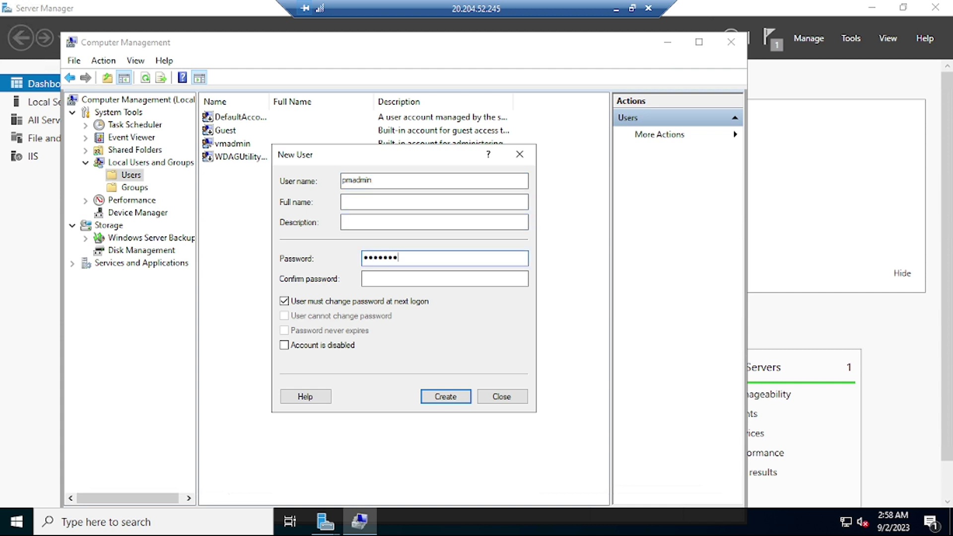
{"action": "type", "text": "••••••"}
{"action": "key", "text": "Tab"}
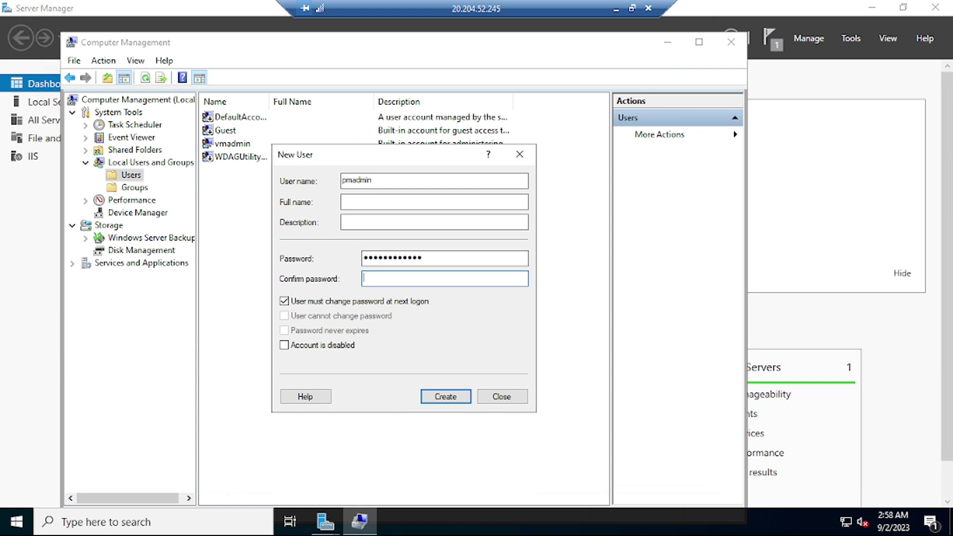
{"action": "type", "text": "•••••••••••"}
{"action": "left_click", "coordinate": [294, 301]}
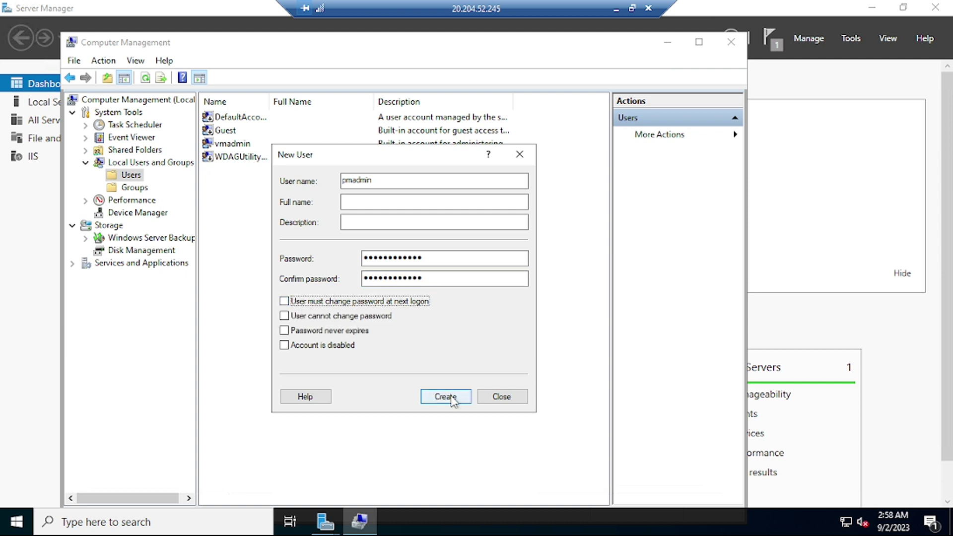
{"action": "left_click", "coordinate": [345, 331]}
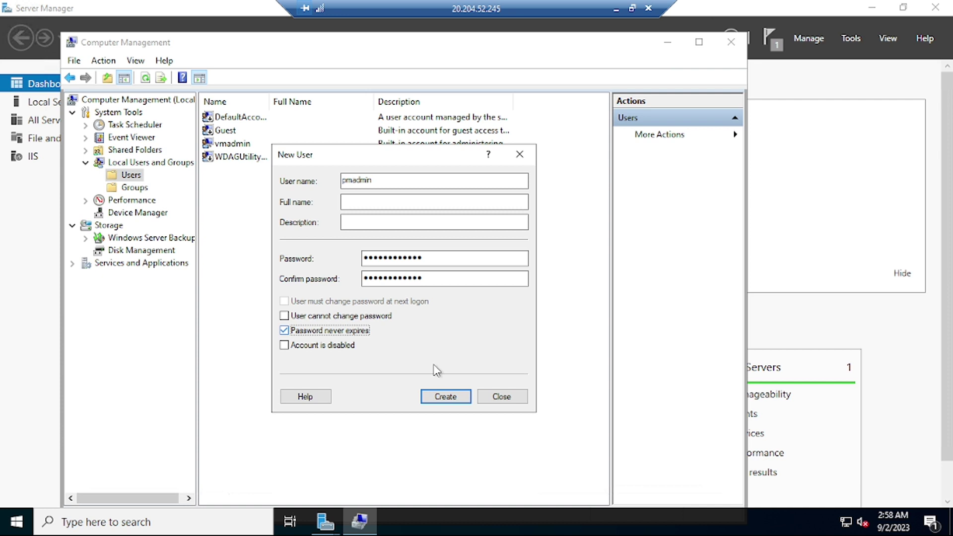
{"action": "left_click", "coordinate": [447, 396]}
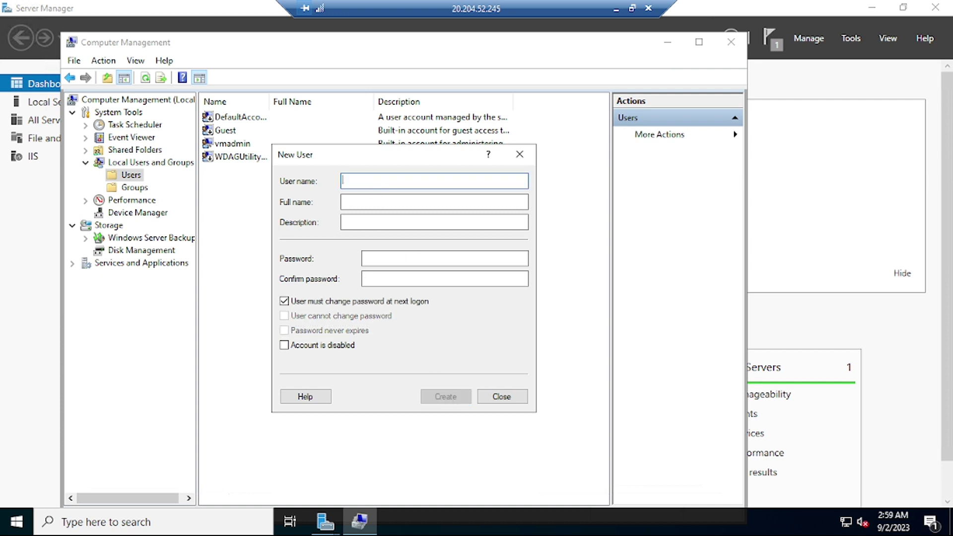
Create local user devuser with a password, then close the New User form.
{"action": "type", "text": "pmuser"}
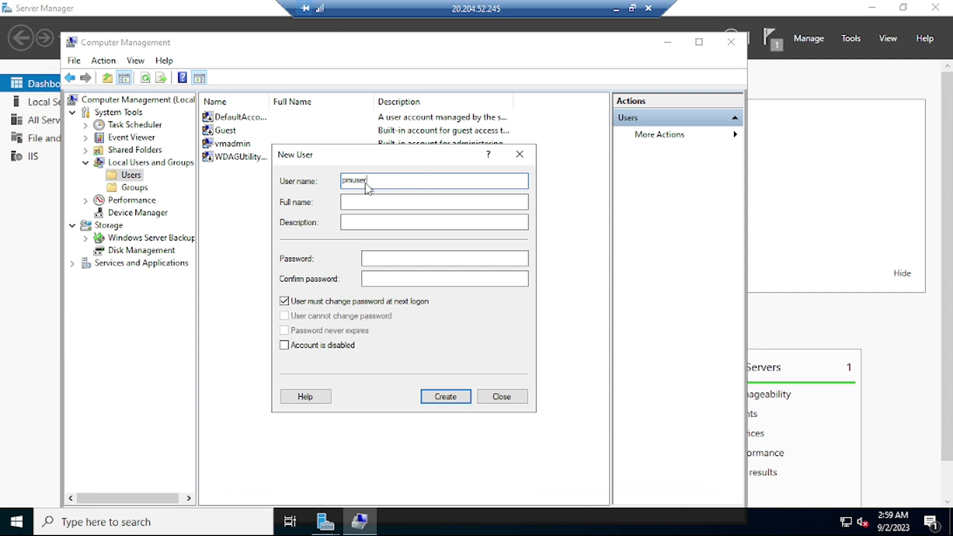
{"action": "left_click_drag", "start_coordinate": [370, 181], "coordinate": [293, 183]}
{"action": "type", "text": "devuser"}
{"action": "left_click", "coordinate": [445, 259]}
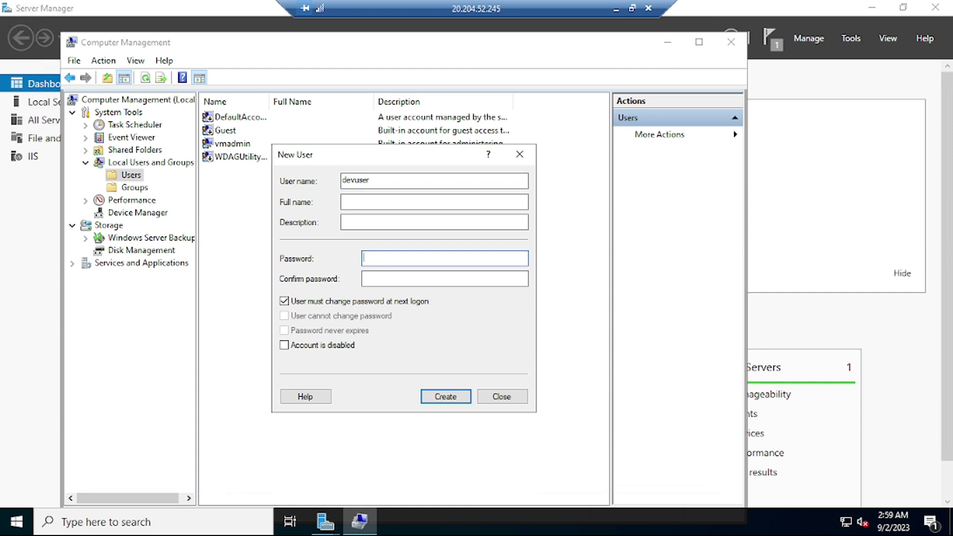
{"action": "type", "text": "•••••••"}
{"action": "type", "text": "••••••"}
{"action": "key", "text": "Tab"}
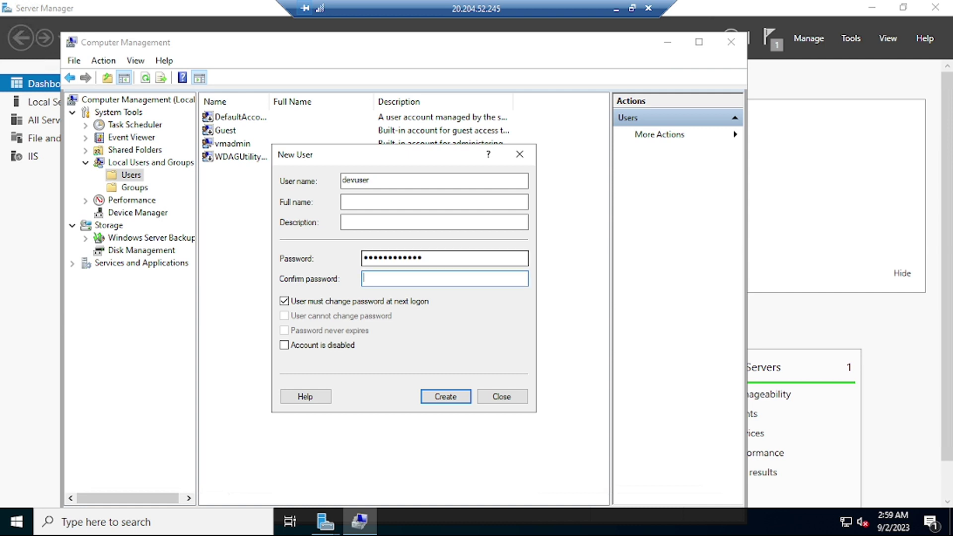
{"action": "type", "text": "•••••••••••••"}
{"action": "left_click", "coordinate": [456, 397]}
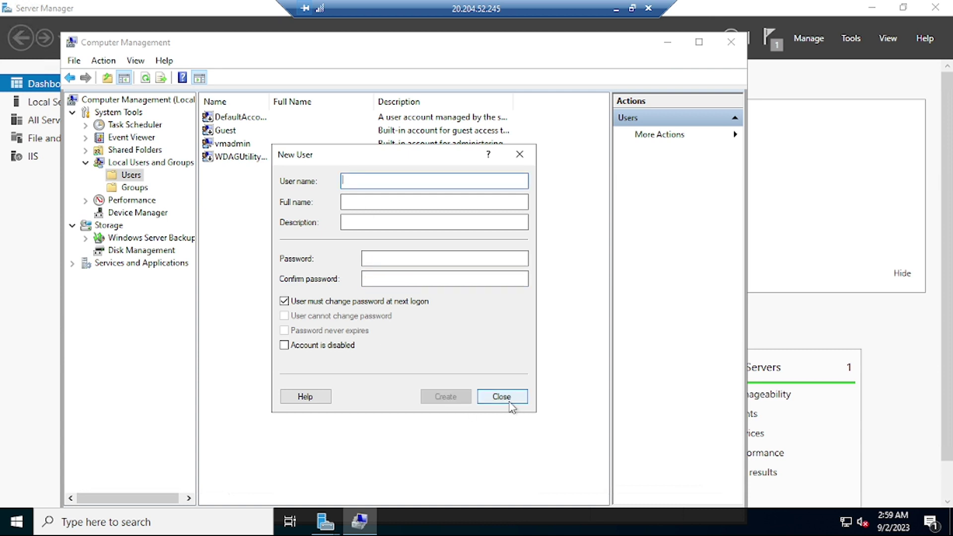
{"action": "left_click", "coordinate": [501, 397]}
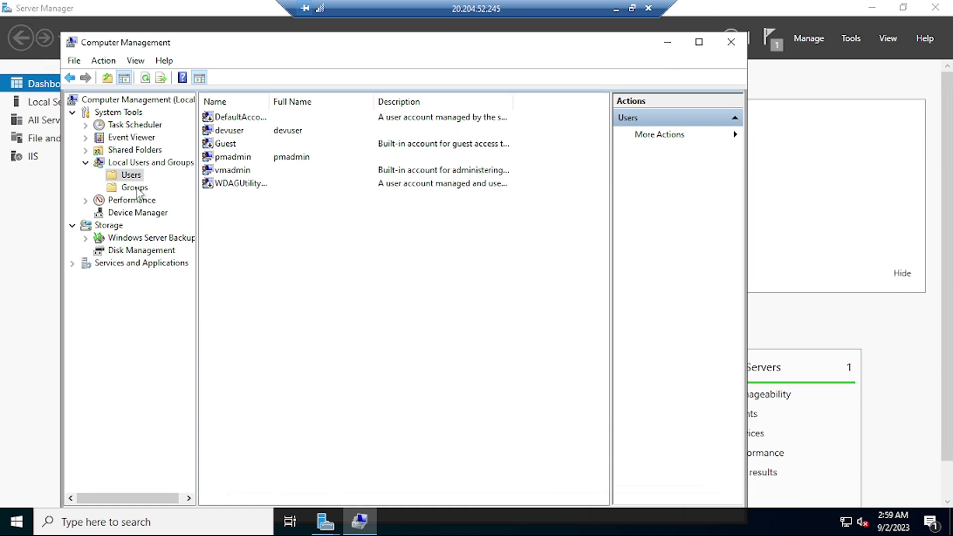
Add pmadmin to the Administrators group, then close Computer Management and the finished roles wizard.
{"action": "left_click", "coordinate": [134, 188]}
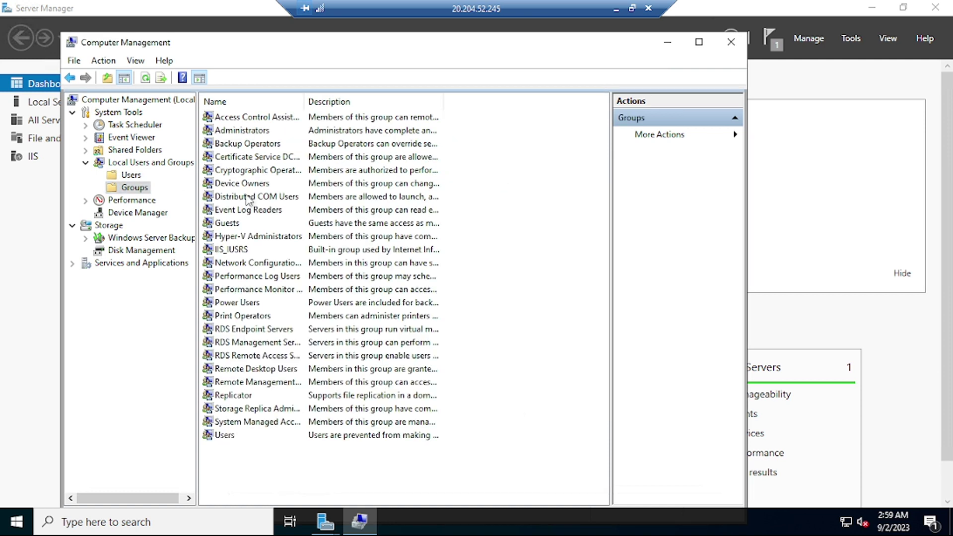
{"action": "double_click", "coordinate": [244, 131]}
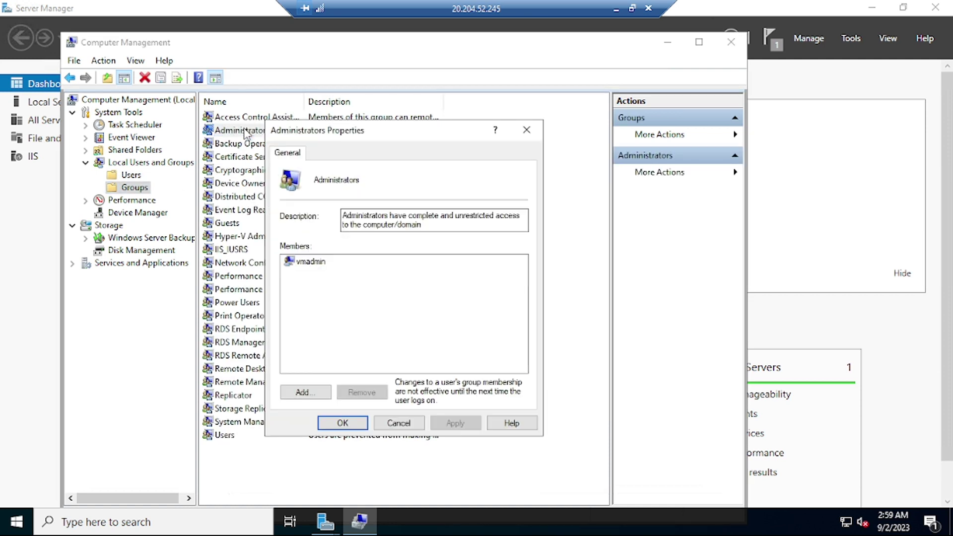
{"action": "left_click", "coordinate": [303, 392]}
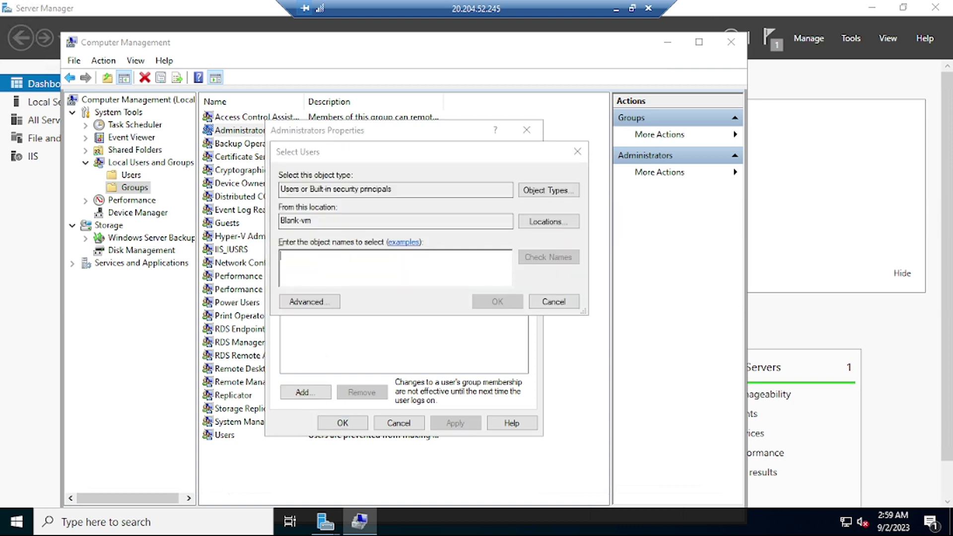
{"action": "type", "text": "pmadmin"}
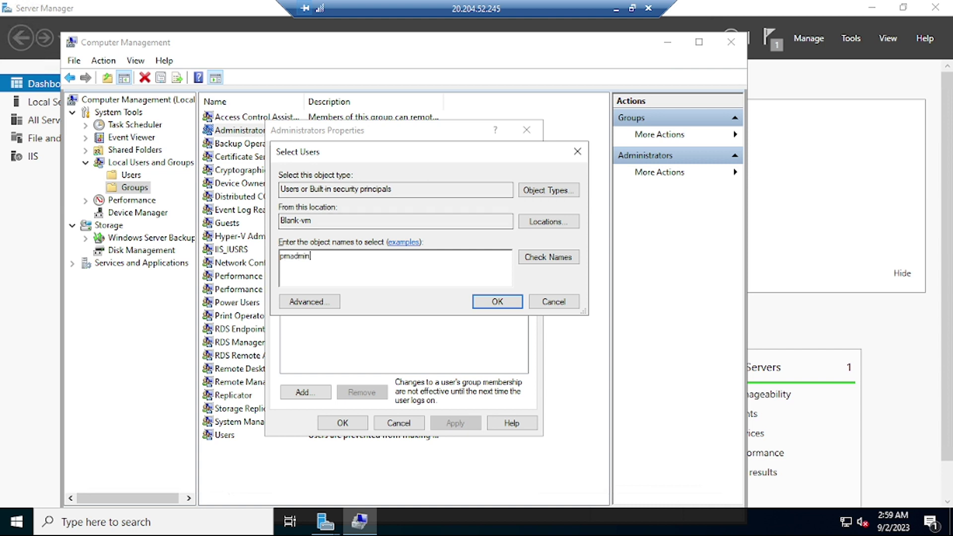
{"action": "left_click", "coordinate": [559, 261]}
{"action": "left_click", "coordinate": [496, 301]}
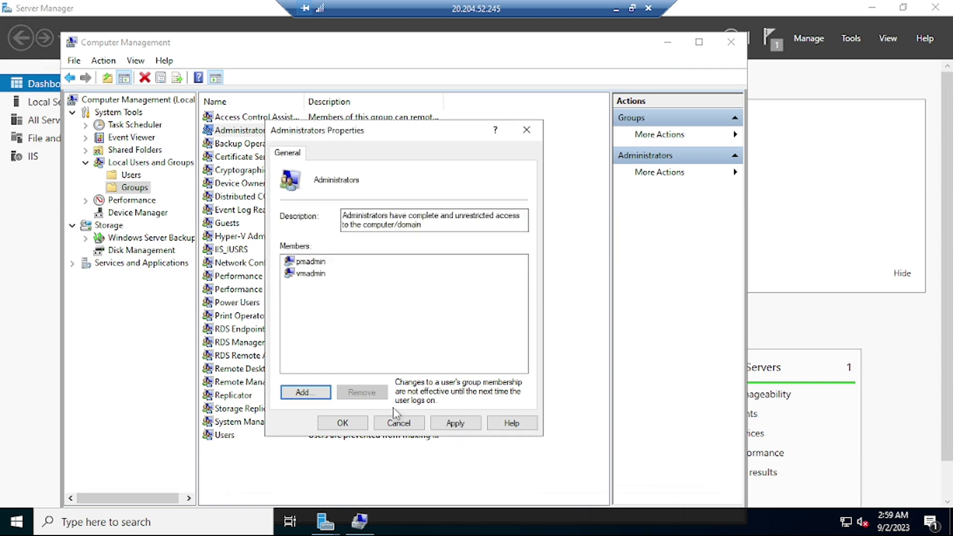
{"action": "left_click", "coordinate": [454, 423]}
{"action": "left_click", "coordinate": [343, 422]}
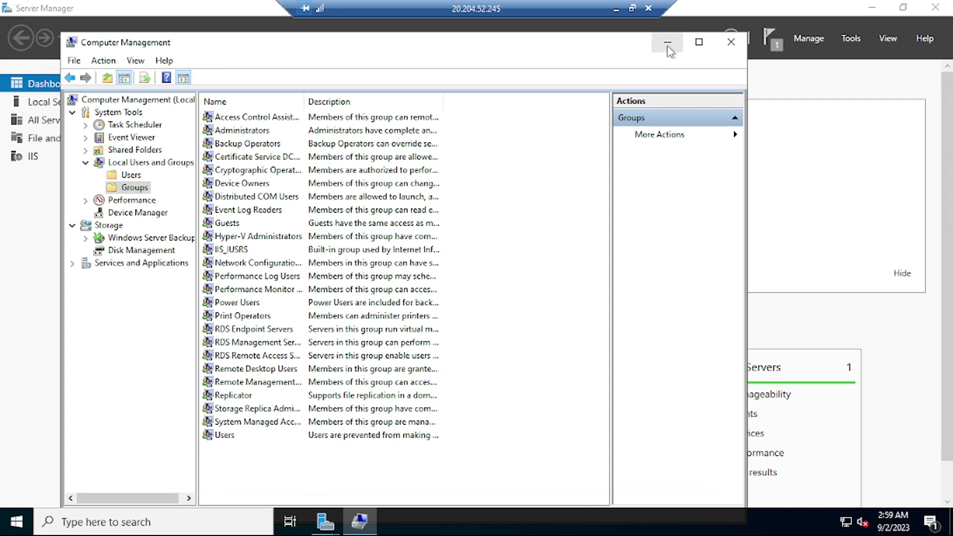
{"action": "left_click", "coordinate": [731, 42]}
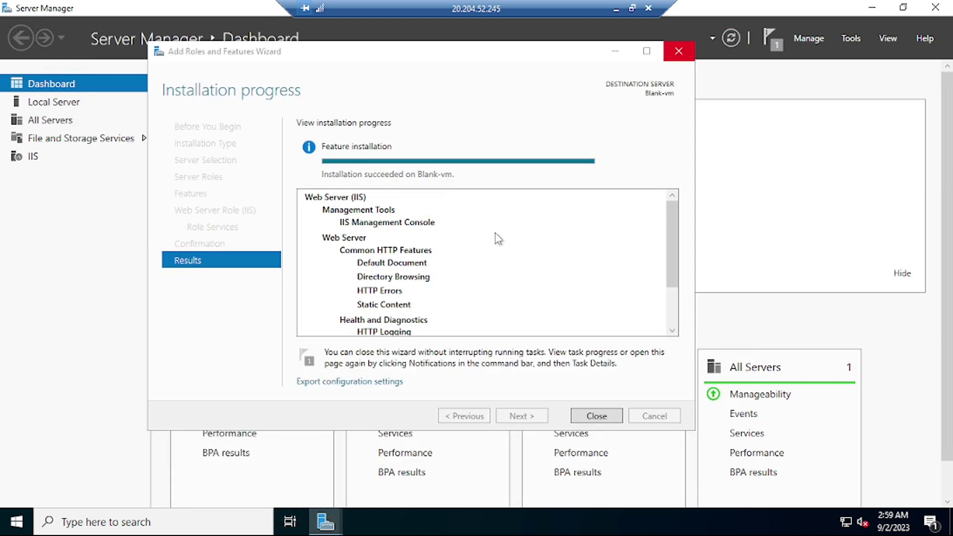
{"action": "left_click", "coordinate": [597, 417]}
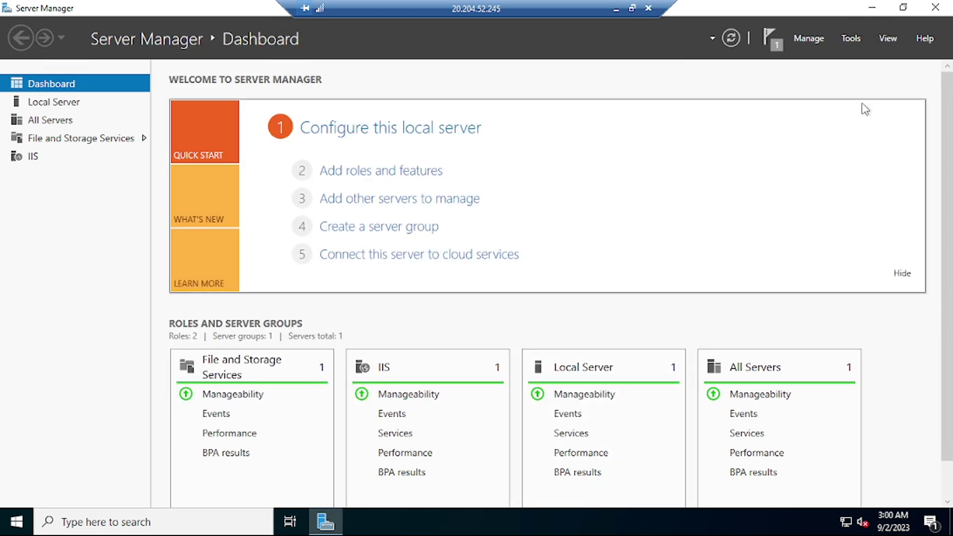
Close Server Manager, select the R7CT-Webpage2 image in the local New folder, and return to the remote session.
{"action": "left_click", "coordinate": [937, 9]}
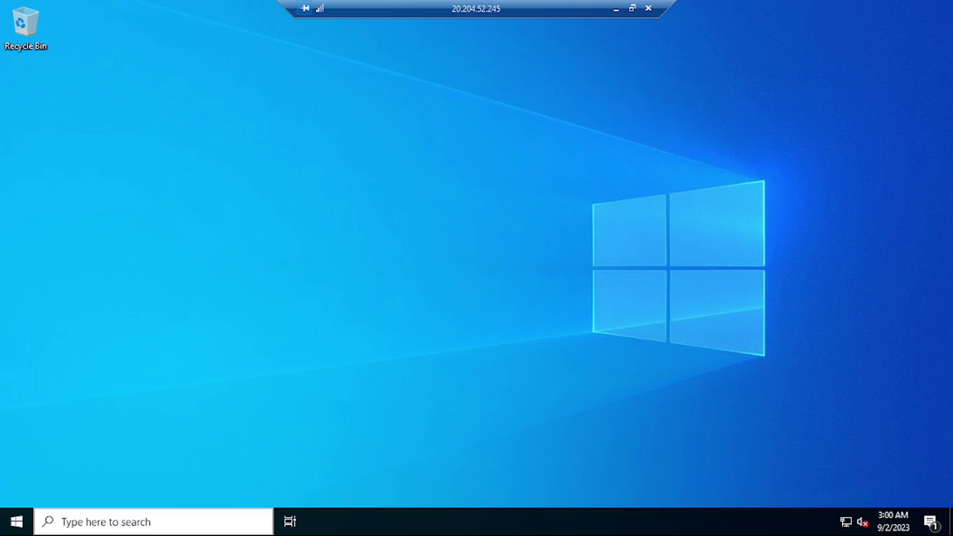
{"action": "left_click", "coordinate": [615, 10]}
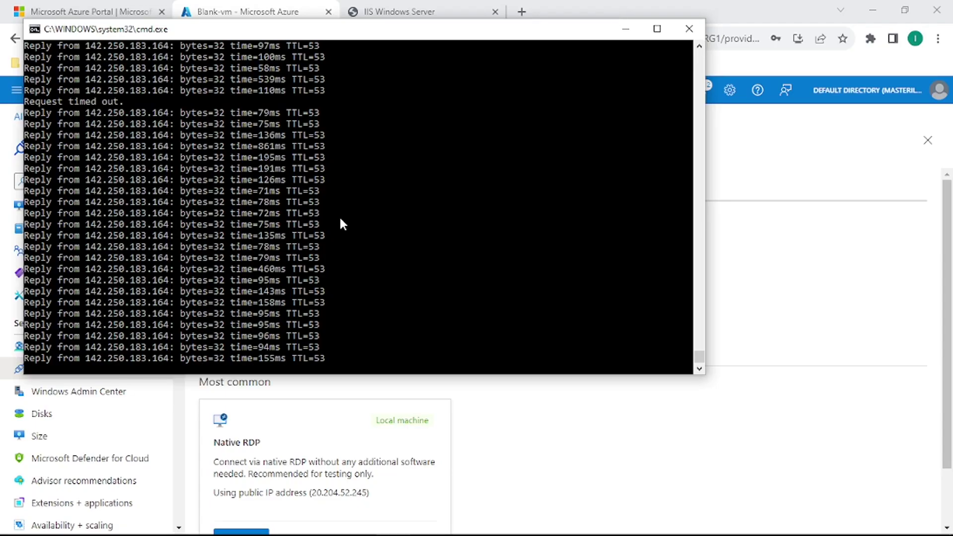
{"action": "left_click", "coordinate": [187, 521]}
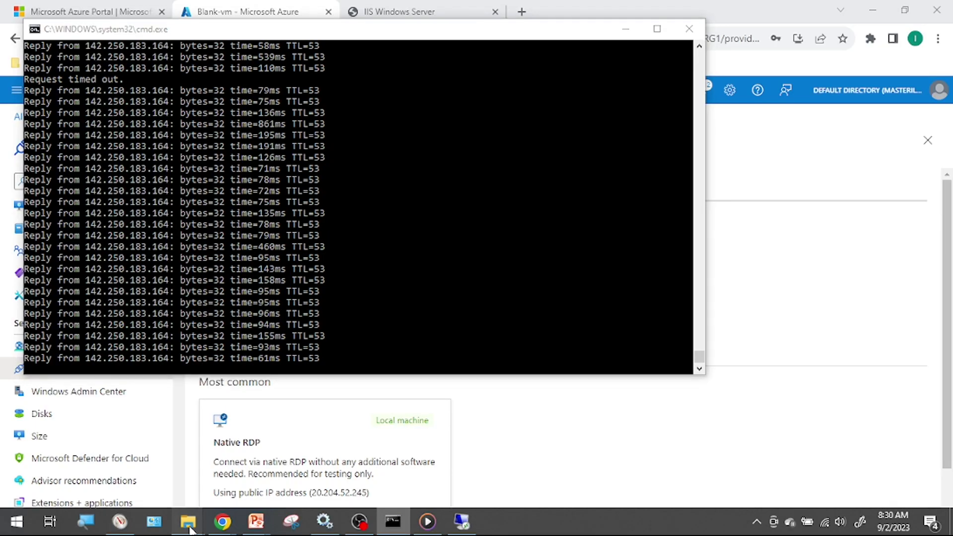
{"action": "left_click", "coordinate": [103, 478]}
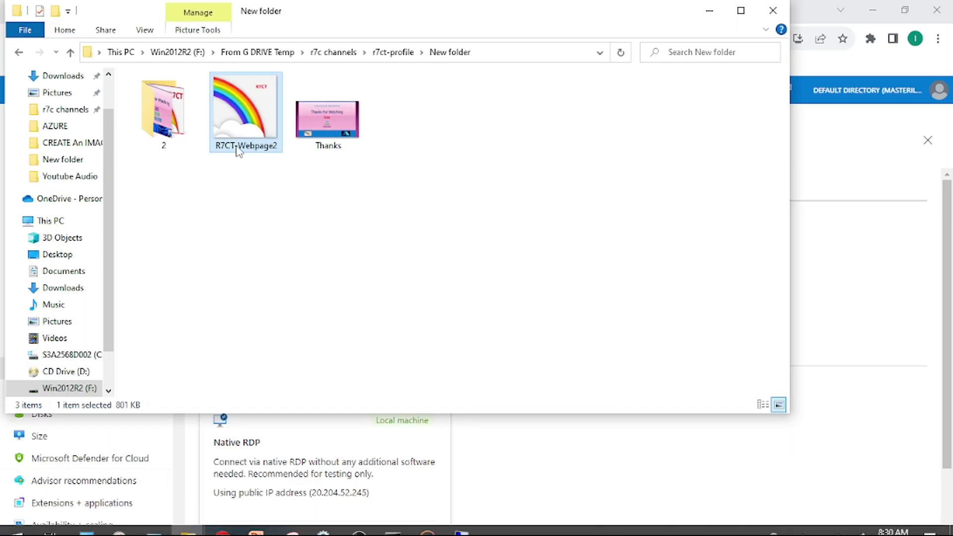
{"action": "left_click", "coordinate": [254, 226]}
{"action": "left_click", "coordinate": [252, 113]}
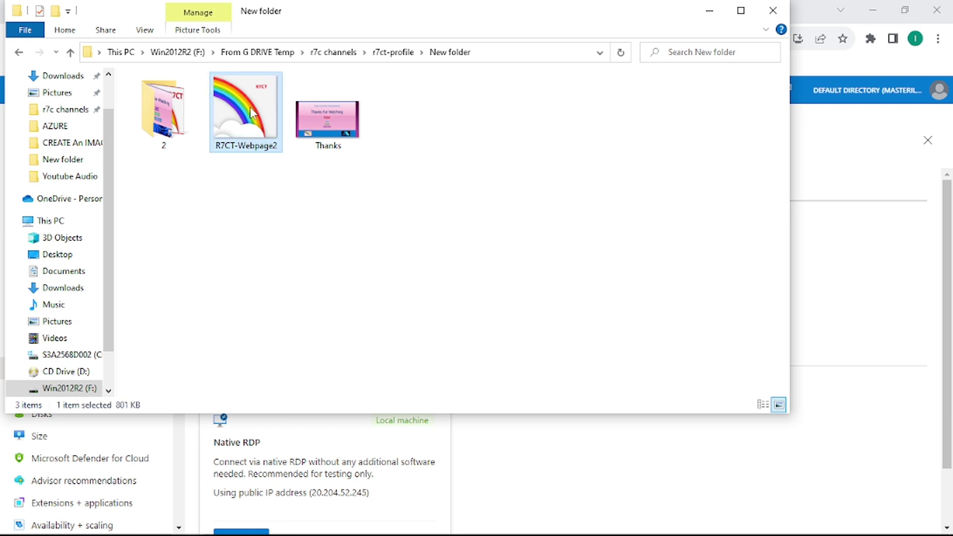
{"action": "key", "text": "alt+Tab"}
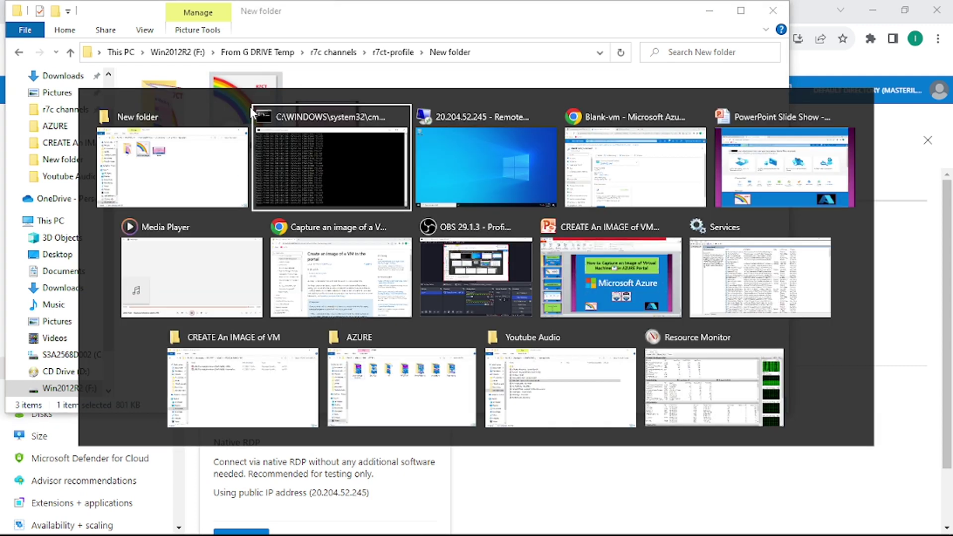
{"action": "key", "text": "alt+Tab"}
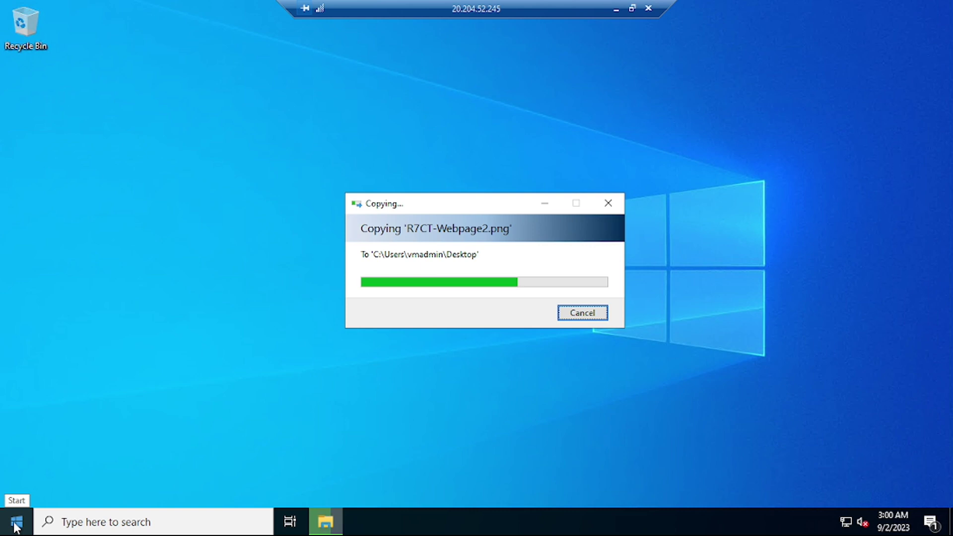
Open File Explorer on the server and browse to C:\inetpub\wwwroot.
{"action": "left_click", "coordinate": [17, 525]}
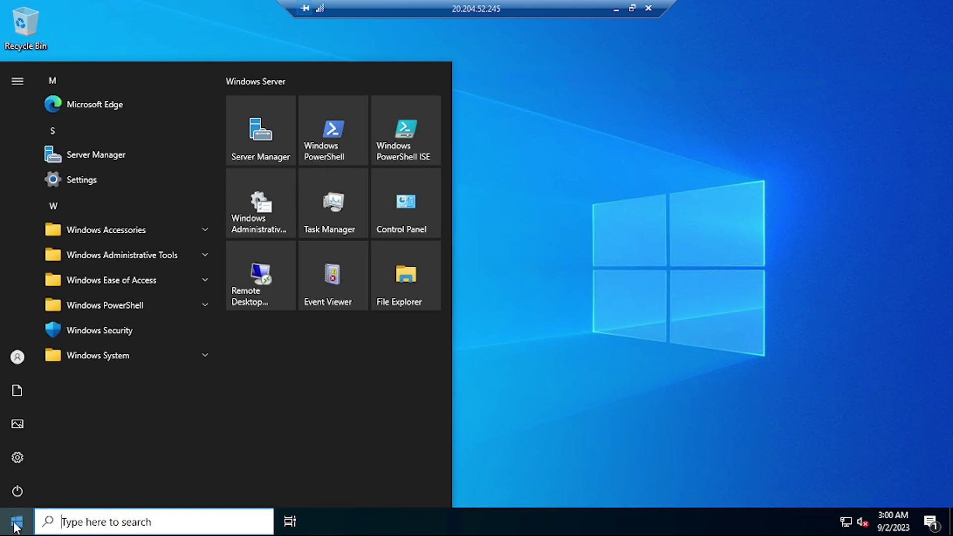
{"action": "left_click", "coordinate": [413, 303]}
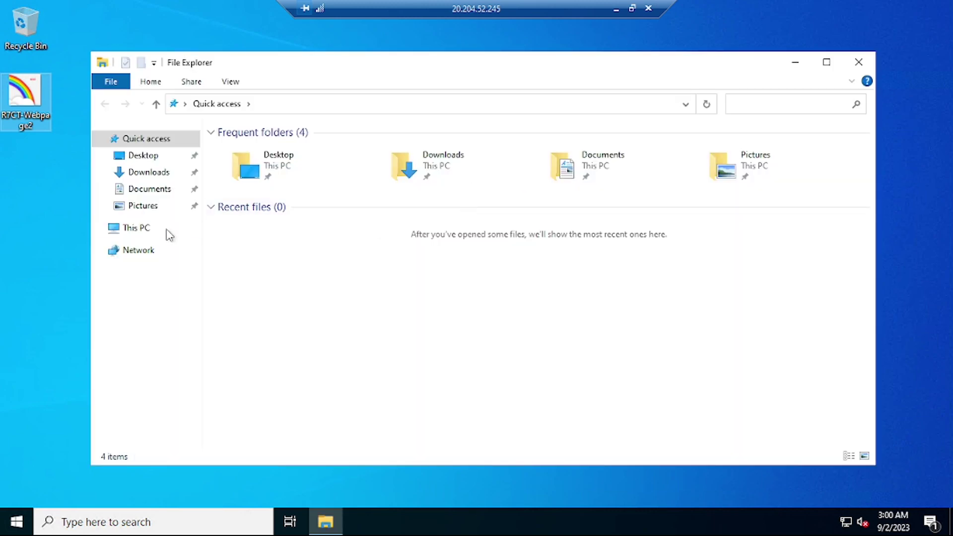
{"action": "left_click", "coordinate": [133, 229]}
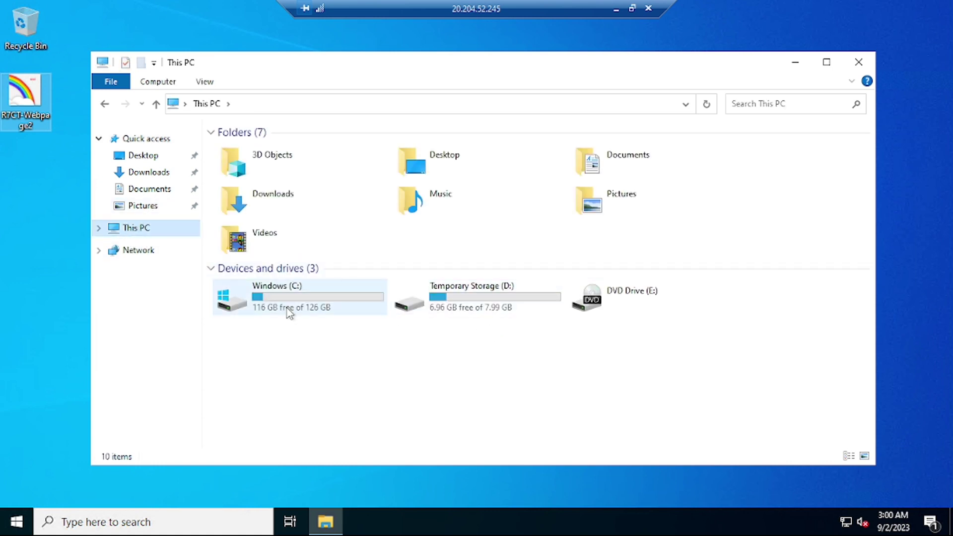
{"action": "double_click", "coordinate": [287, 309]}
{"action": "double_click", "coordinate": [245, 151]}
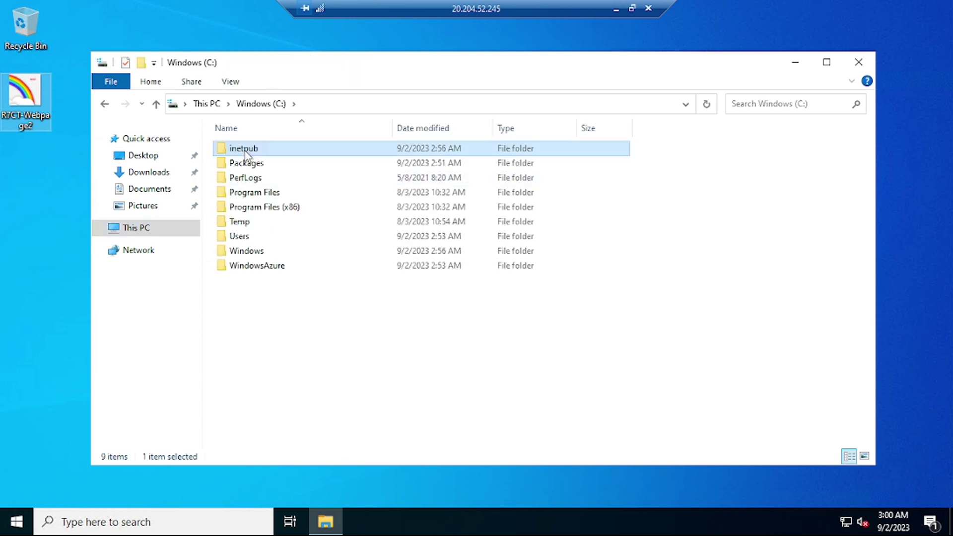
{"action": "double_click", "coordinate": [247, 208]}
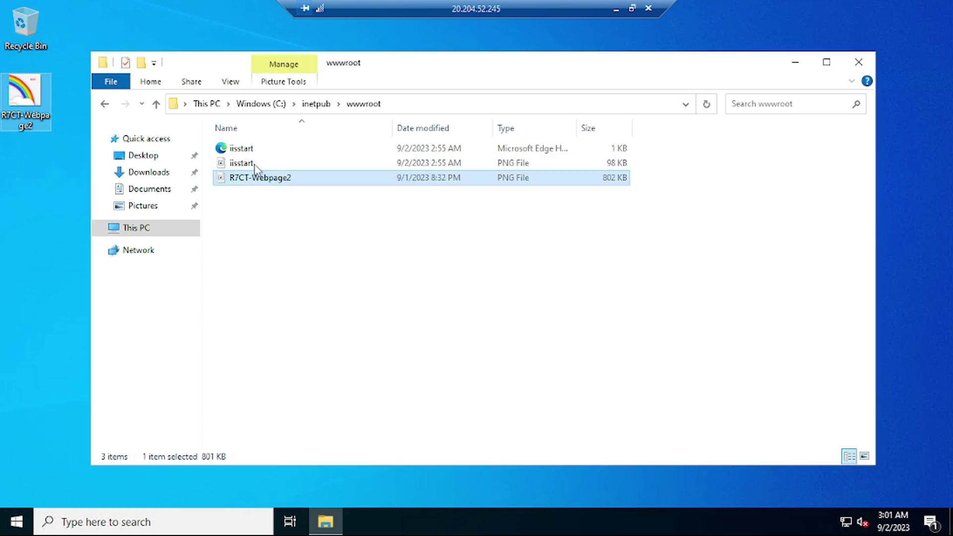
Rename the original iisstart image to iisstart-2.
{"action": "left_click", "coordinate": [249, 166]}
{"action": "left_click", "coordinate": [245, 161]}
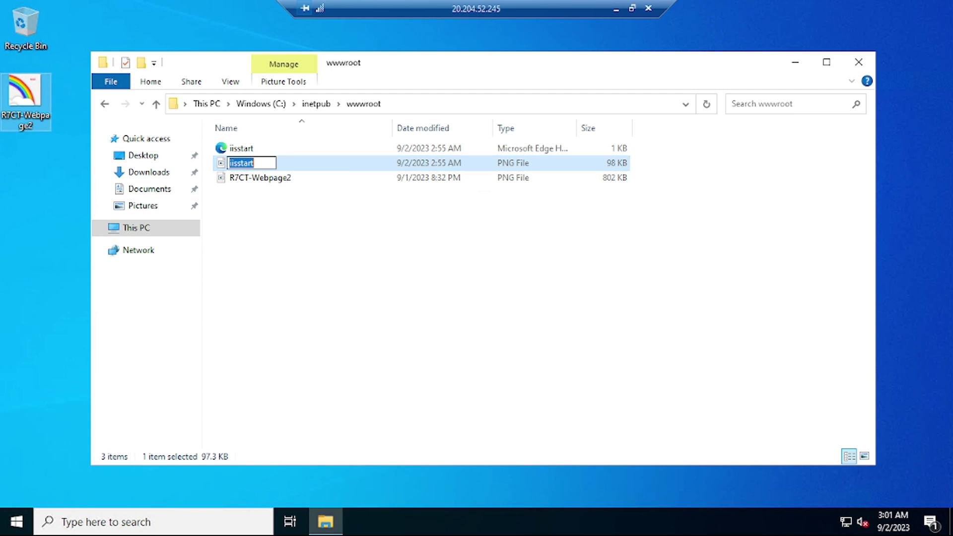
{"action": "key", "text": "End"}
{"action": "type", "text": "-2"}
{"action": "key", "text": "Return"}
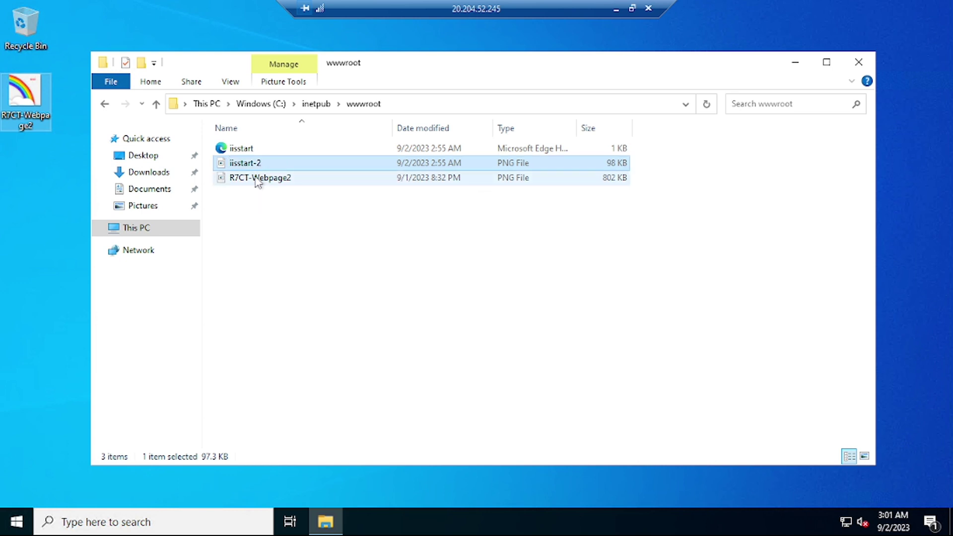
Rename the R7CT-Webpage2 image to iisstart and minimise the remote session.
{"action": "left_click", "coordinate": [257, 180]}
{"action": "key", "text": "F2"}
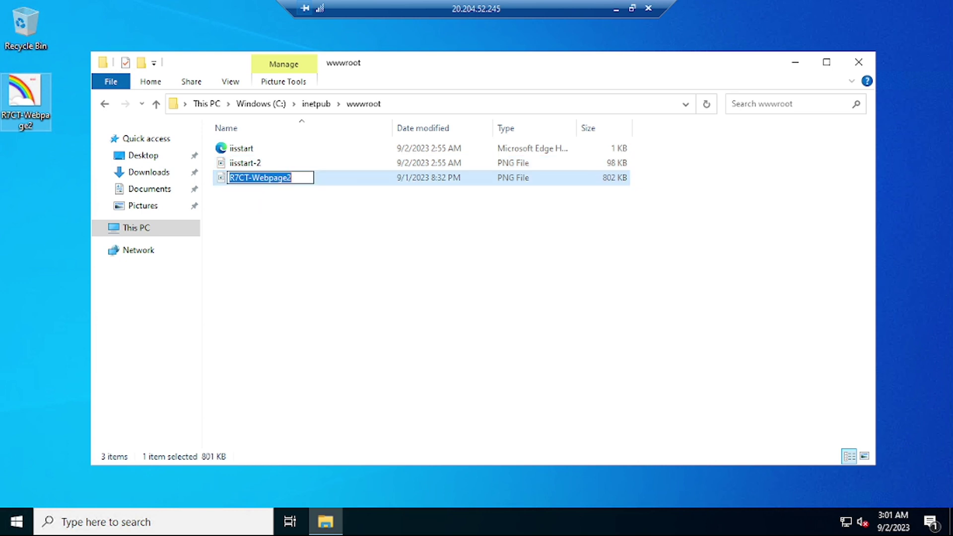
{"action": "type", "text": "iisstart"}
{"action": "key", "text": "Return"}
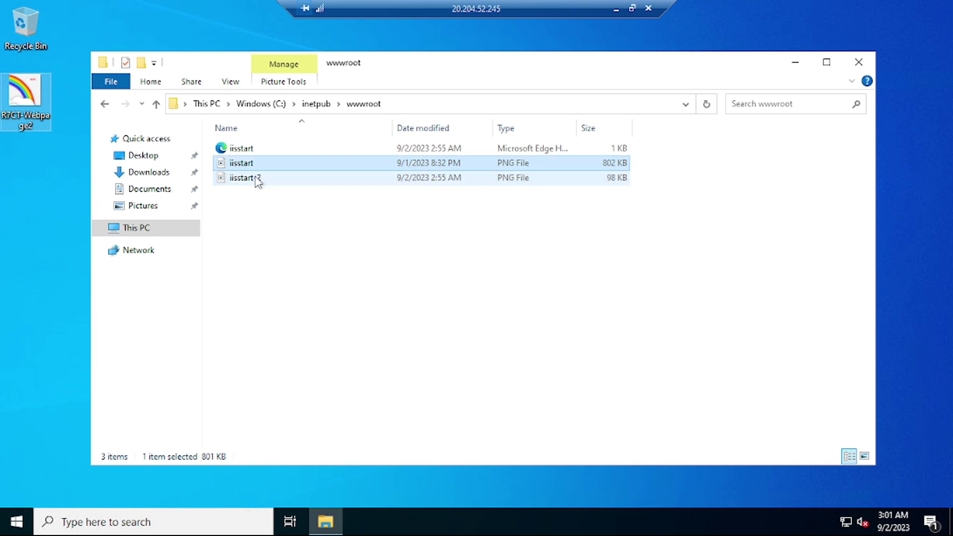
{"action": "left_click", "coordinate": [616, 8]}
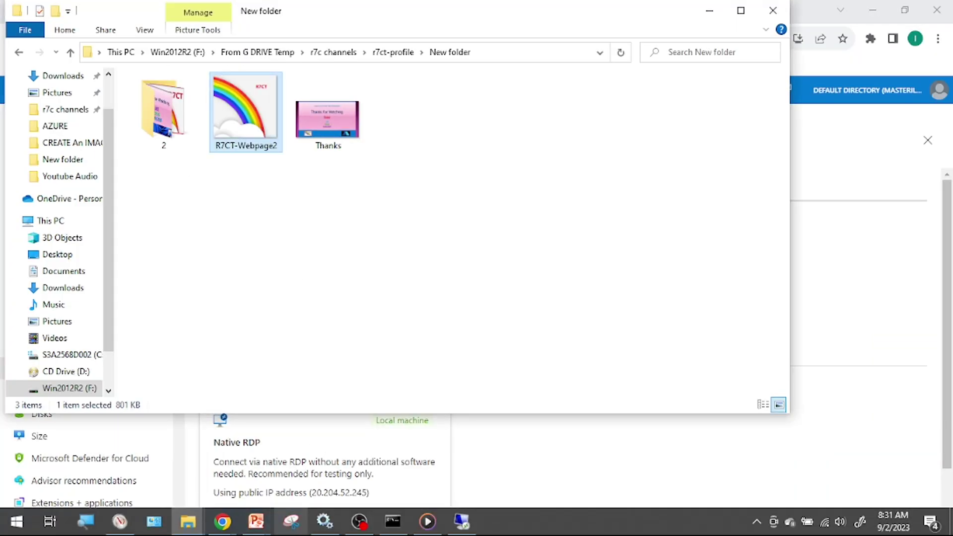
Open a new Chrome window alongside the Blank-vm Azure connect page.
{"action": "left_click", "coordinate": [221, 522]}
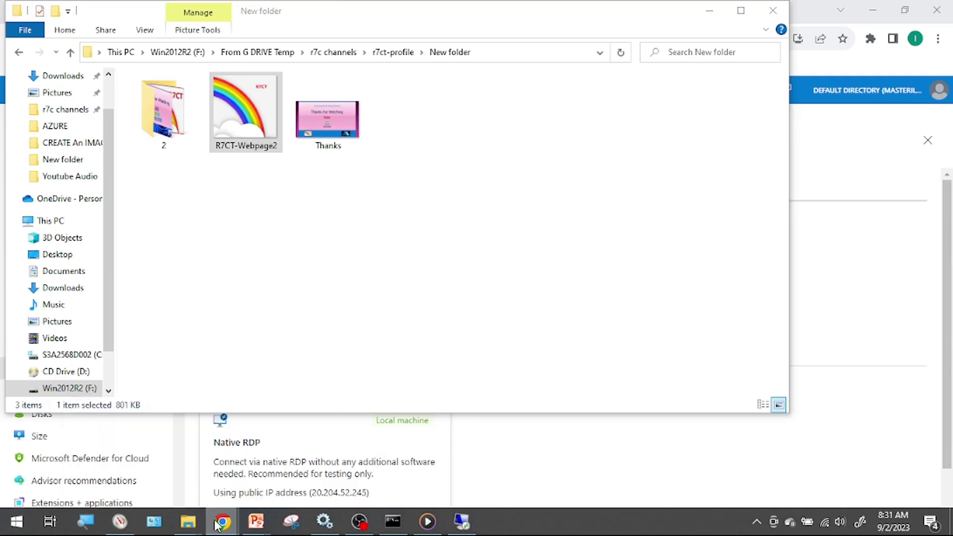
{"action": "right_click", "coordinate": [214, 518]}
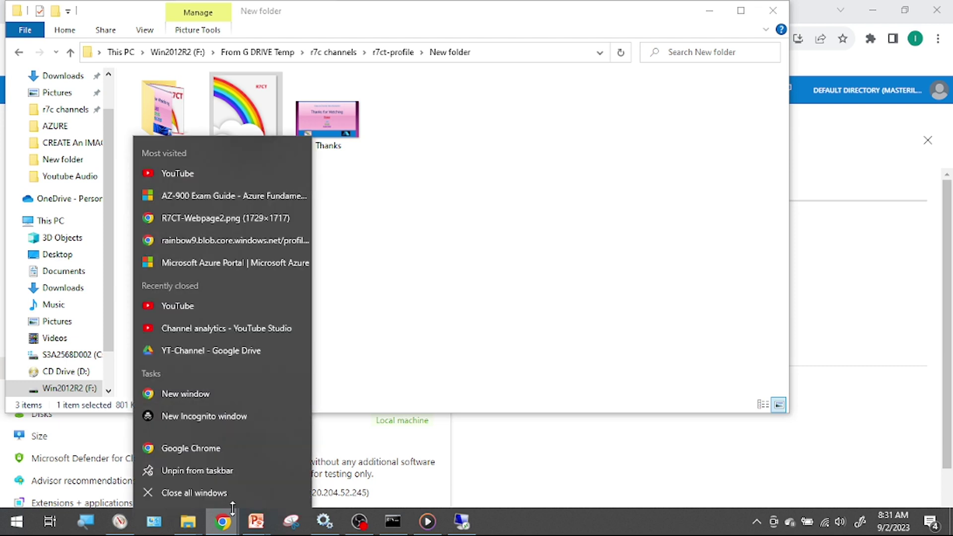
{"action": "left_click", "coordinate": [221, 448]}
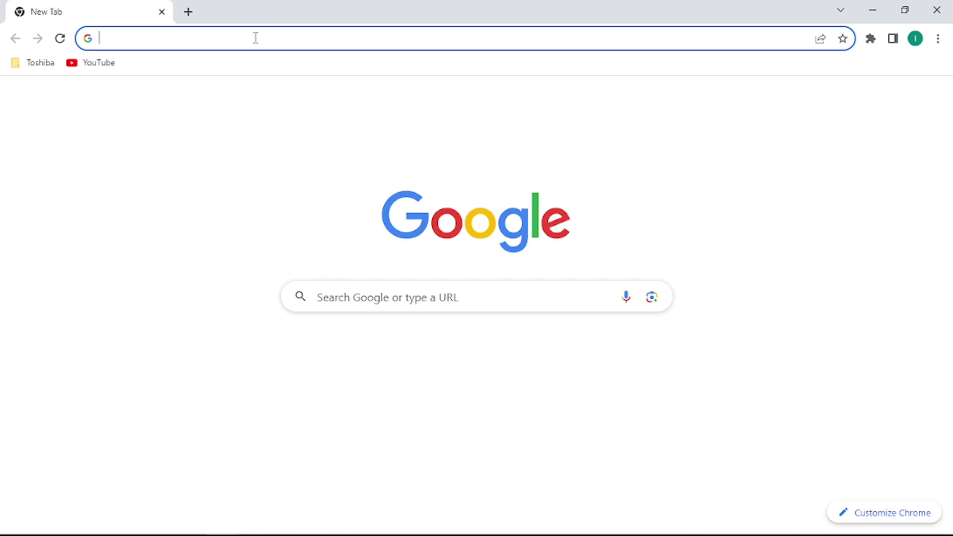
{"action": "mouse_move", "coordinate": [363, 531]}
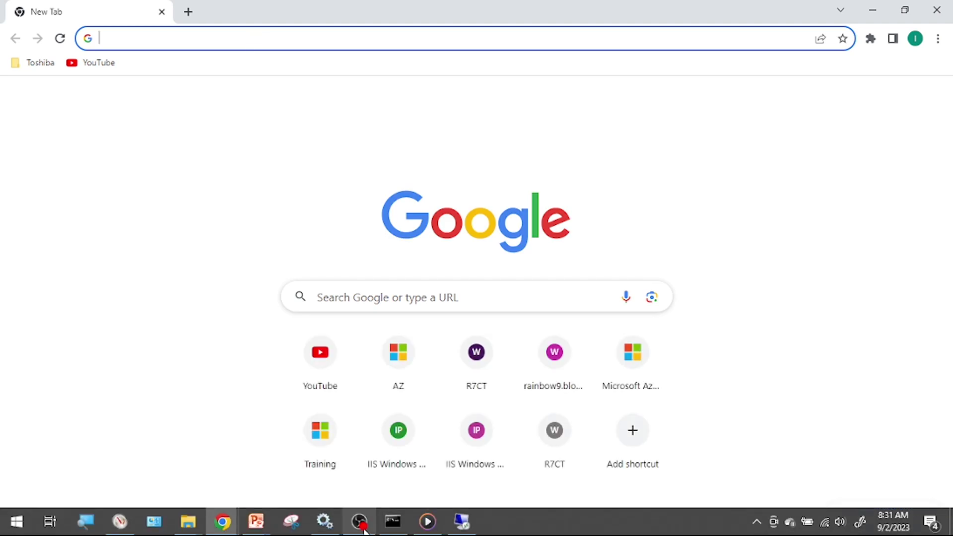
{"action": "left_click", "coordinate": [223, 521]}
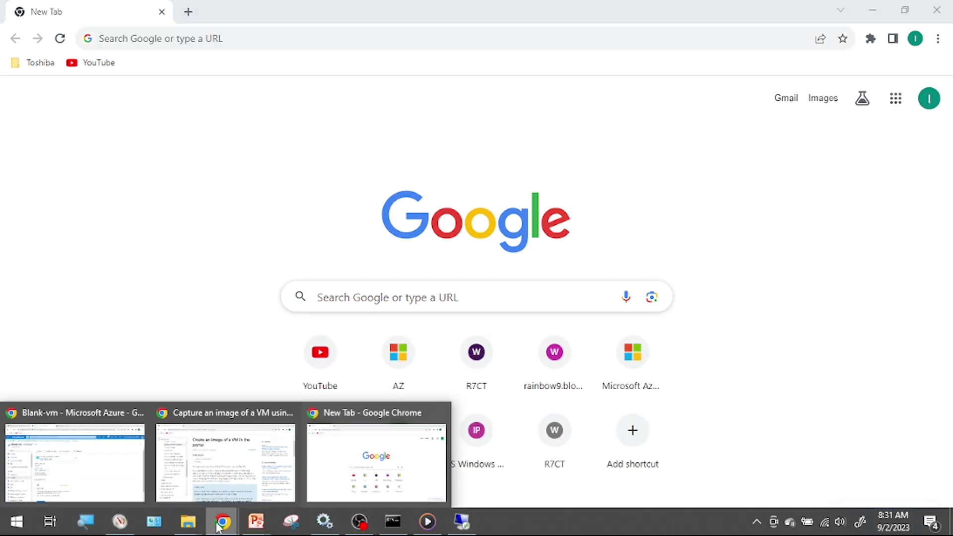
{"action": "left_click", "coordinate": [101, 478]}
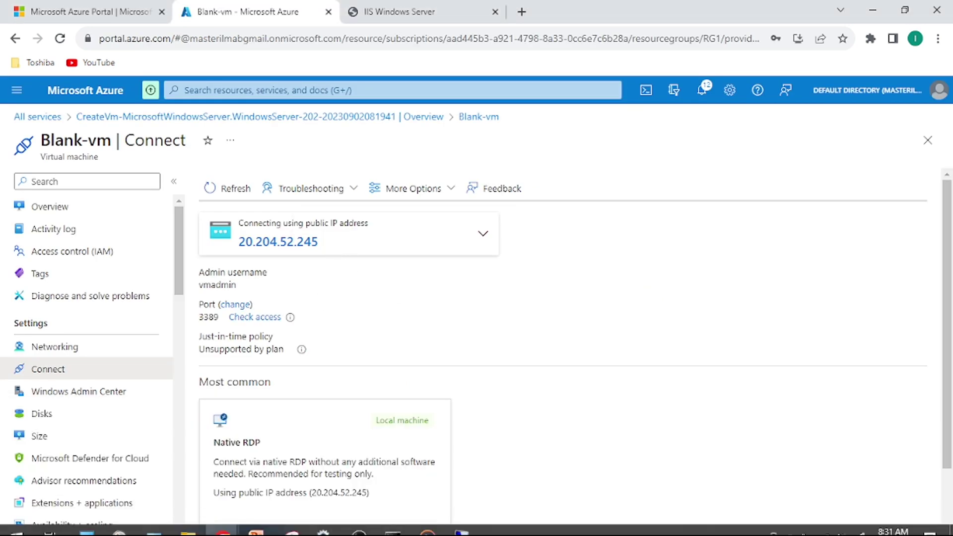
{"action": "mouse_move", "coordinate": [308, 532]}
{"action": "left_click", "coordinate": [217, 524]}
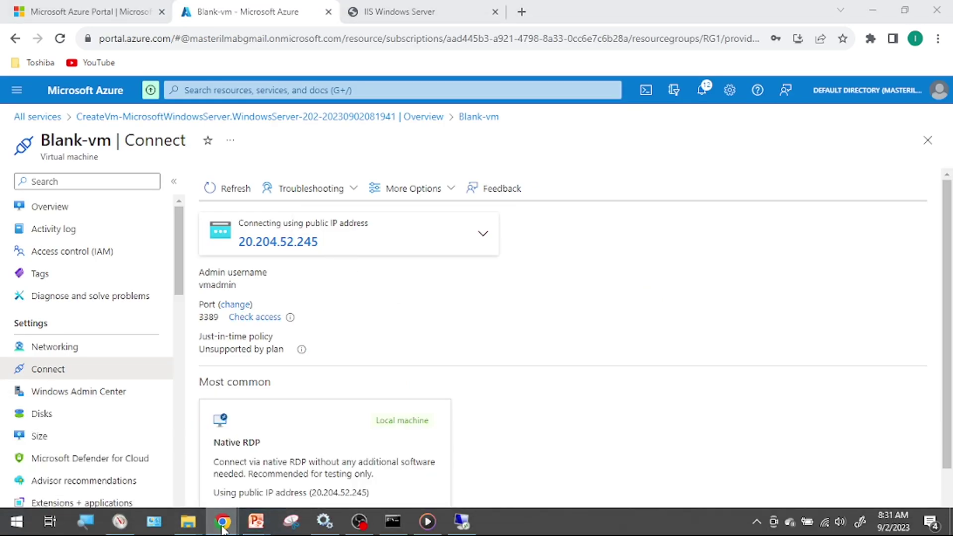
{"action": "left_click", "coordinate": [392, 449]}
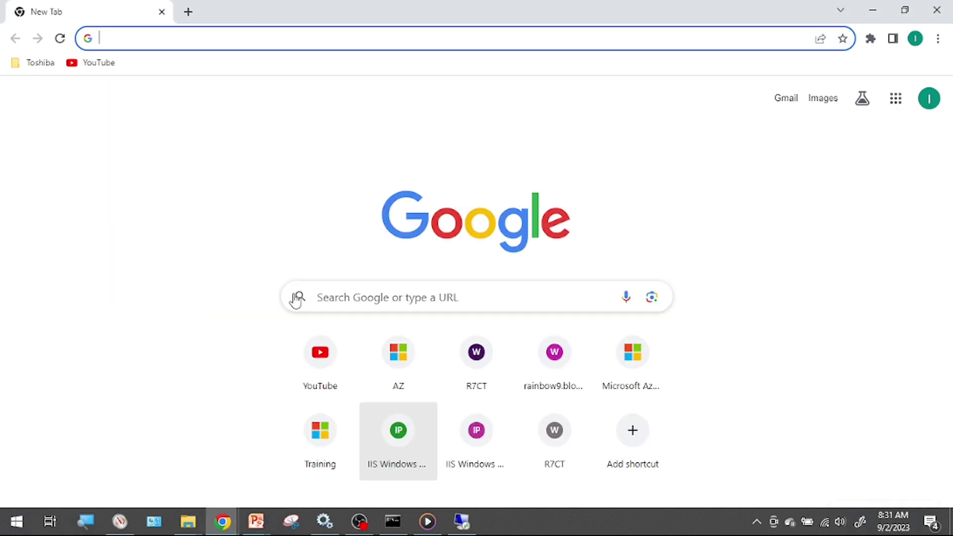
Load 20.204.52.245 in the new tab to see the R7CT rainbow page, then return to the remote session.
{"action": "left_click", "coordinate": [277, 41]}
{"action": "key", "text": "ctrl+v"}
{"action": "key", "text": "Return"}
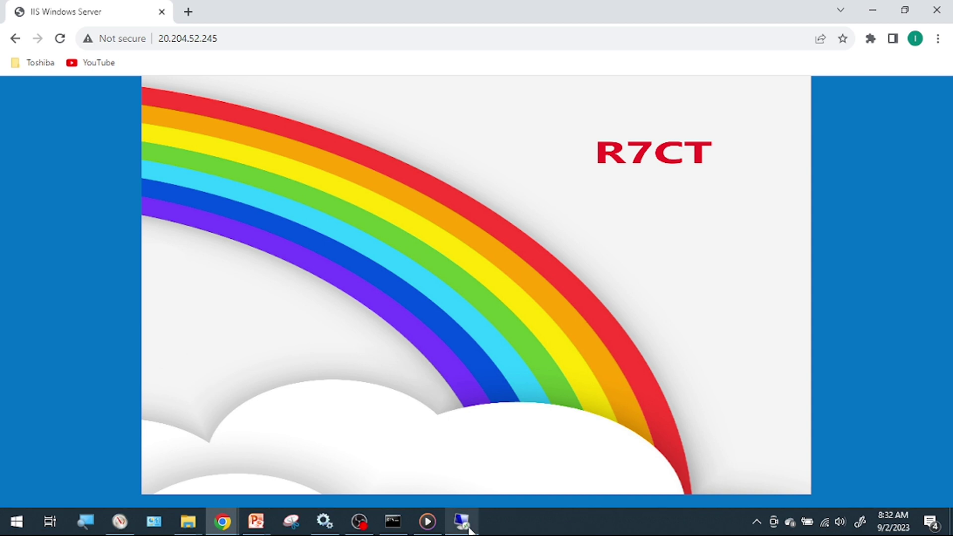
{"action": "left_click", "coordinate": [461, 527]}
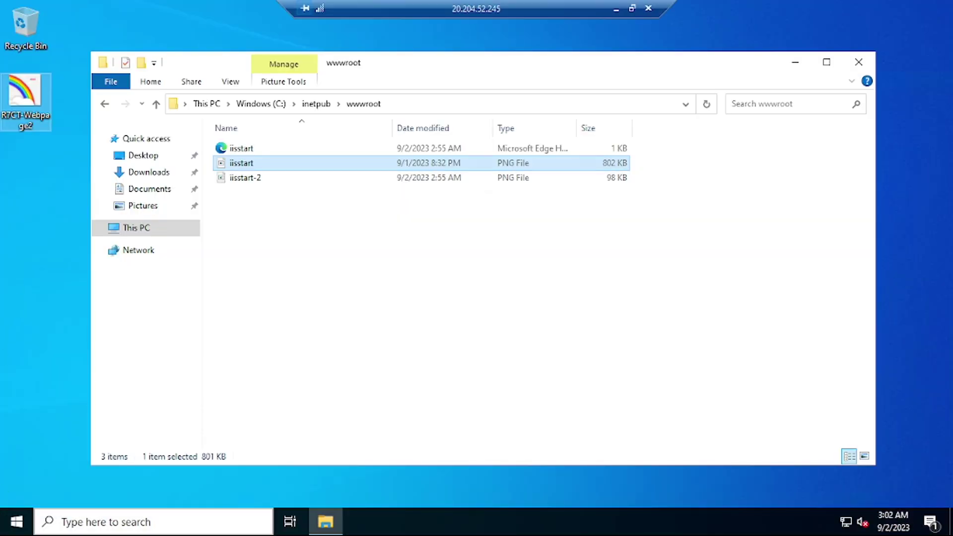
Open Command Prompt on the server and run ipconfig /all.
{"action": "left_click", "coordinate": [77, 528]}
{"action": "type", "text": "cmd"}
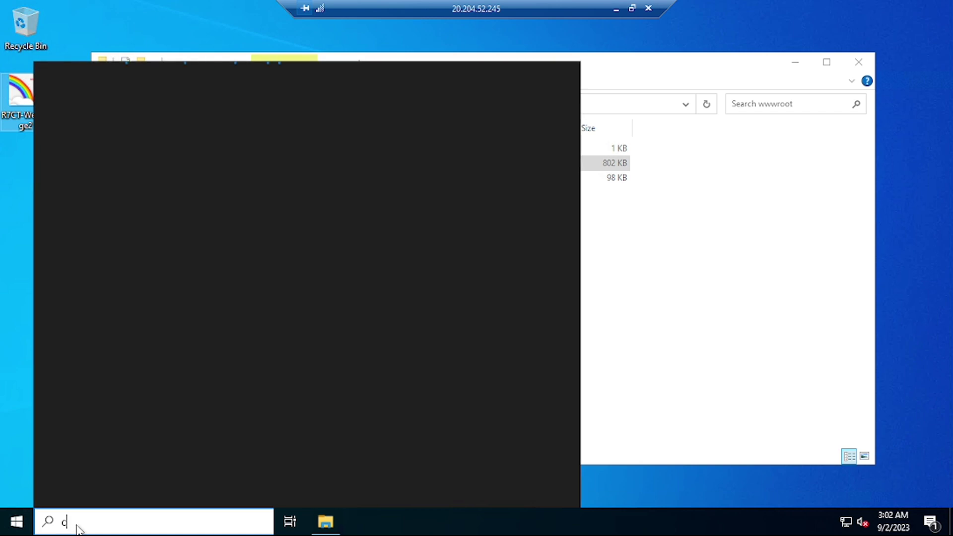
{"action": "key", "text": "Return"}
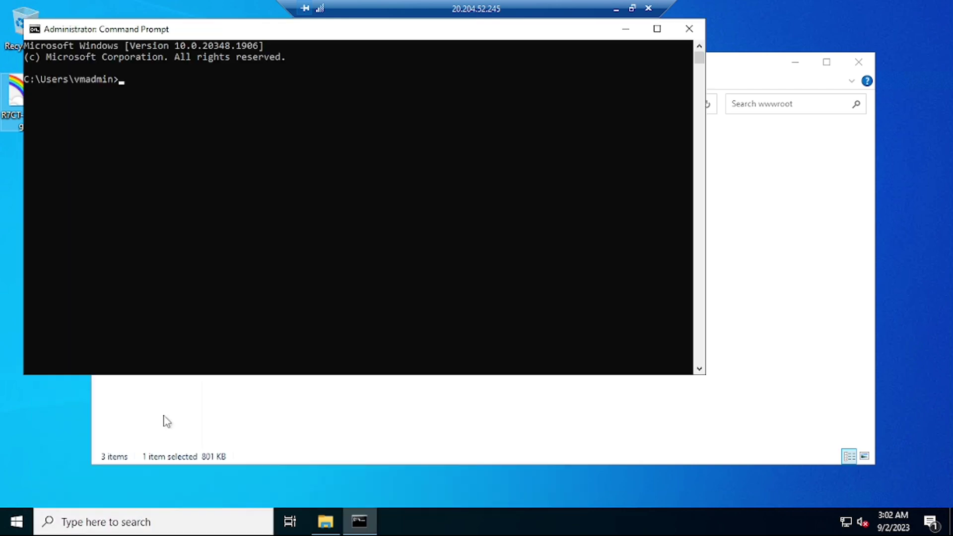
{"action": "left_click", "coordinate": [183, 103]}
{"action": "type", "text": "ipconfig /all"}
{"action": "key", "text": "Return"}
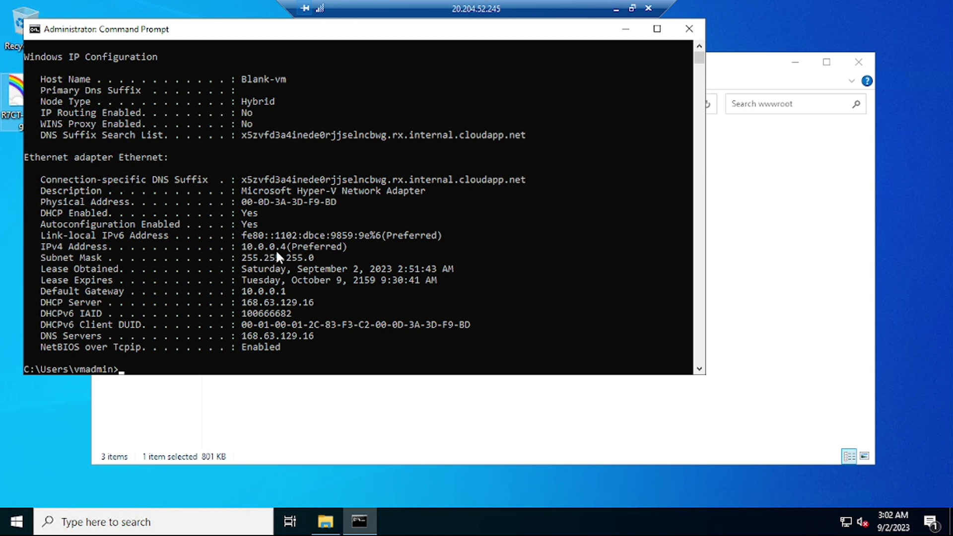
Type 20.204.52.245 at the prompt and copy the full IP configuration output.
{"action": "type", "text": "20.204.52.245"}
{"action": "left_click_drag", "start_coordinate": [285, 347], "coordinate": [25, 60]}
{"action": "key", "text": "ctrl+c"}
Create New Text Document on the desktop, paste the IP configuration into it and save.
{"action": "right_click", "coordinate": [44, 441]}
{"action": "mouse_move", "coordinate": [144, 396]}
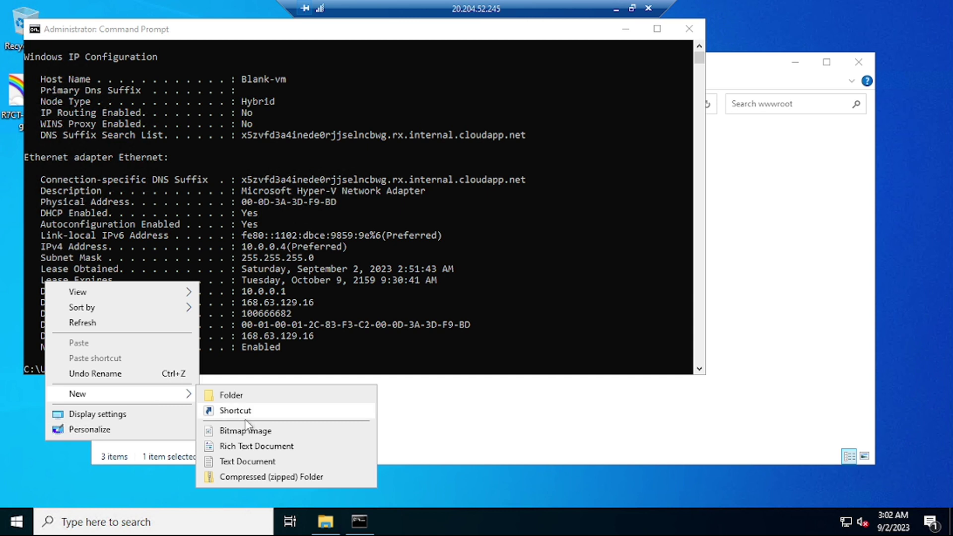
{"action": "left_click", "coordinate": [254, 462]}
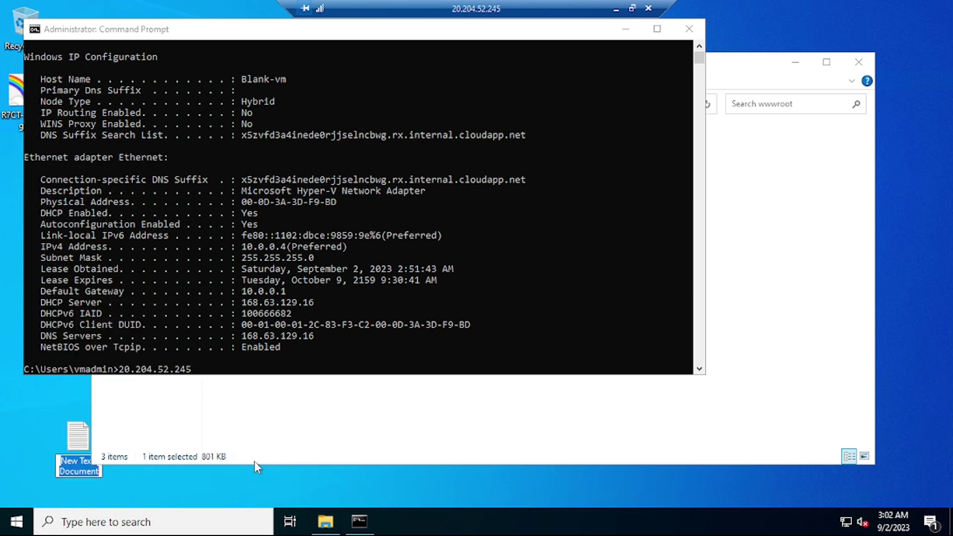
{"action": "key", "text": "Return"}
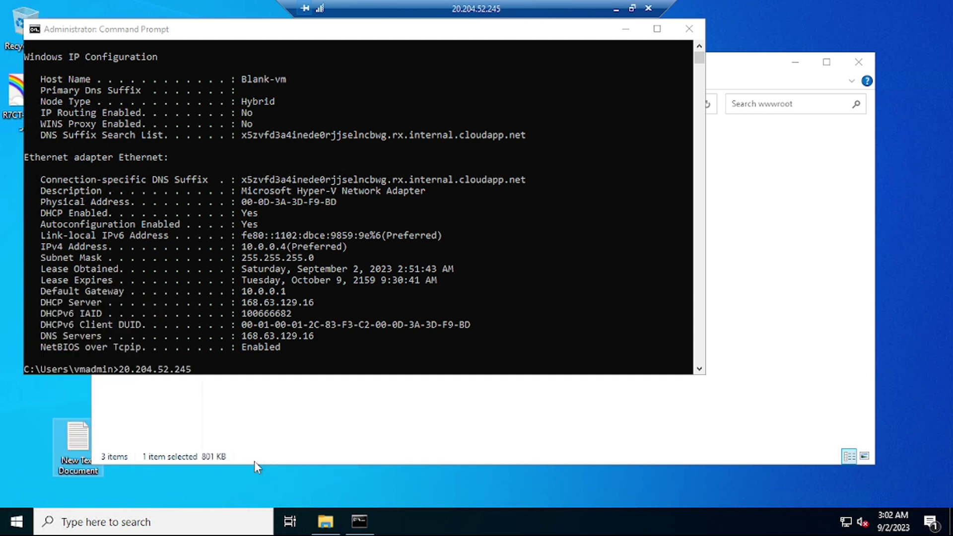
{"action": "key", "text": "Return"}
{"action": "key", "text": "ctrl+v"}
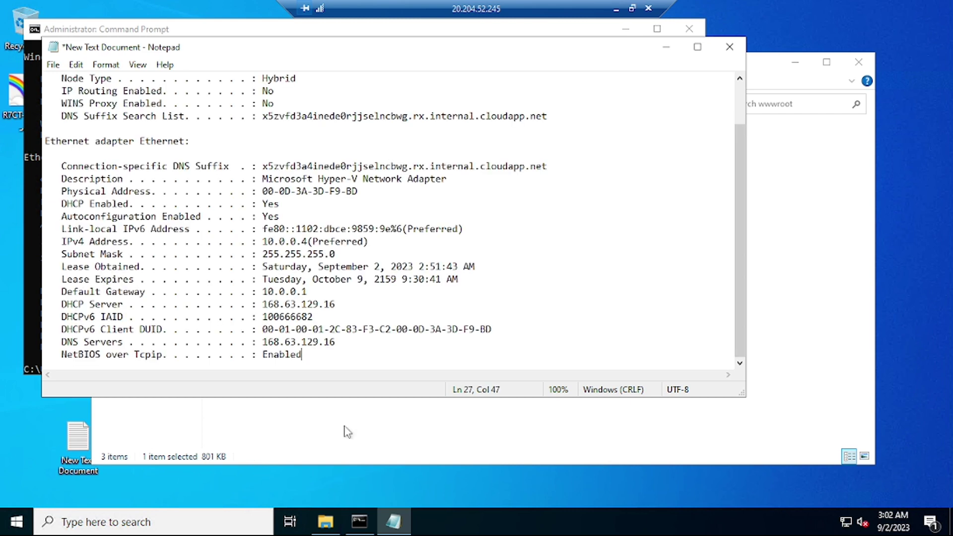
{"action": "left_click", "coordinate": [729, 46]}
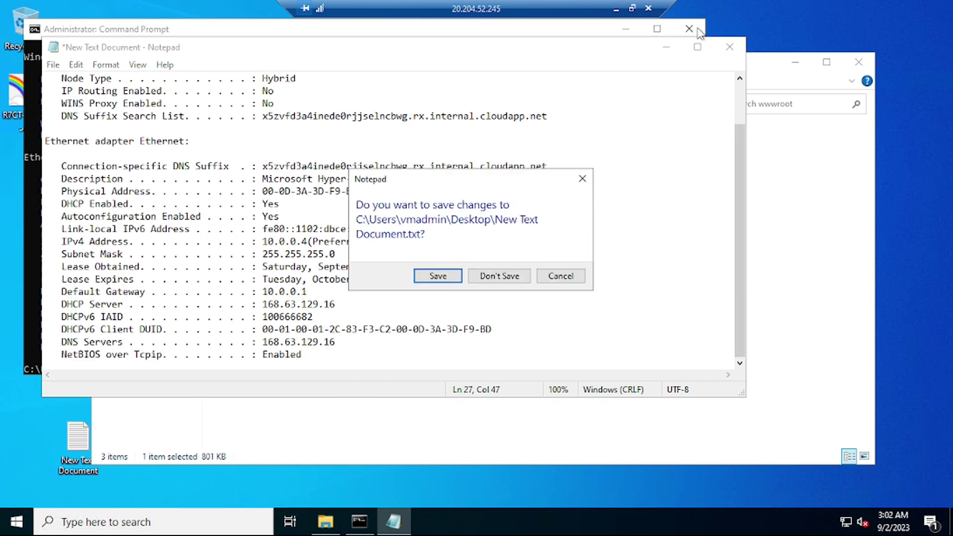
{"action": "left_click", "coordinate": [438, 276]}
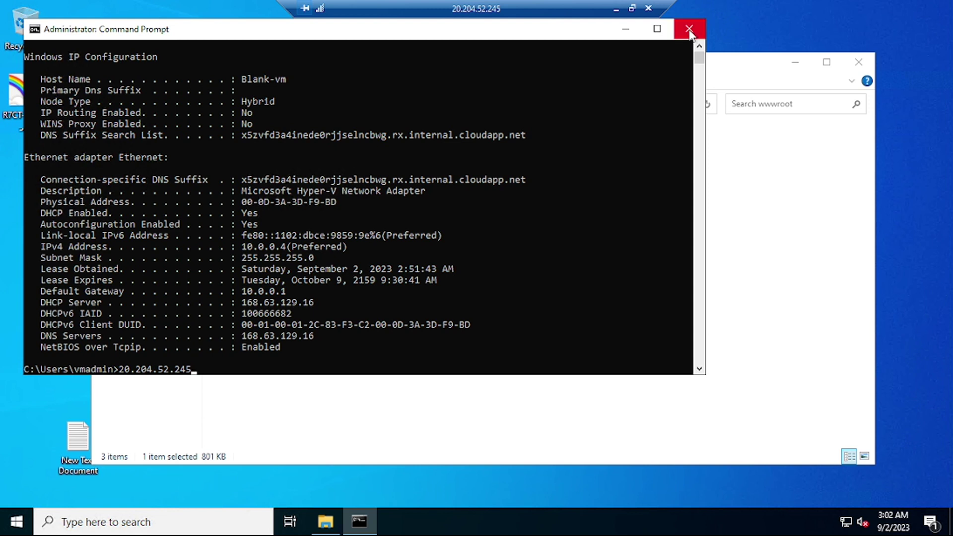
Close Command Prompt and File Explorer, then minimise the remote session.
{"action": "left_click_drag", "start_coordinate": [705, 37], "coordinate": [882, 45]}
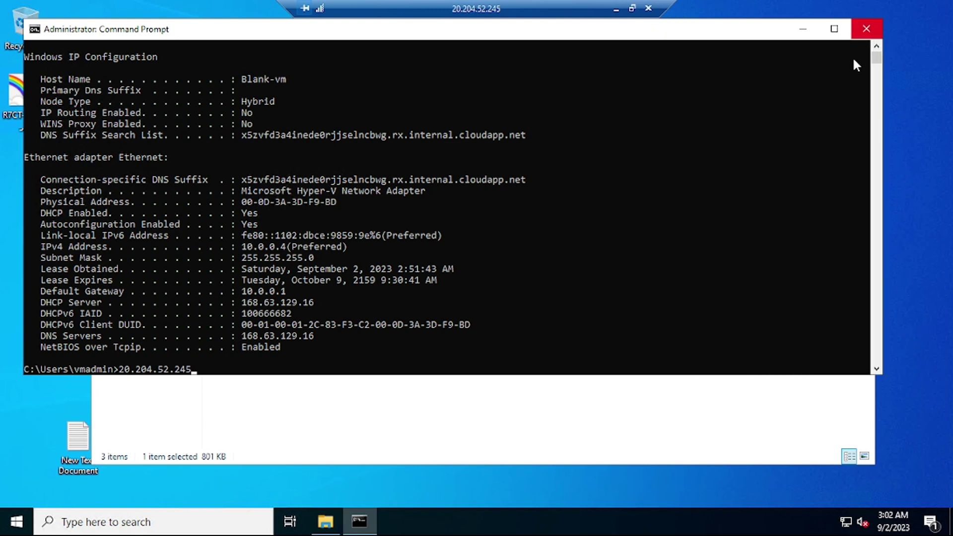
{"action": "left_click", "coordinate": [863, 30]}
{"action": "left_click", "coordinate": [860, 63]}
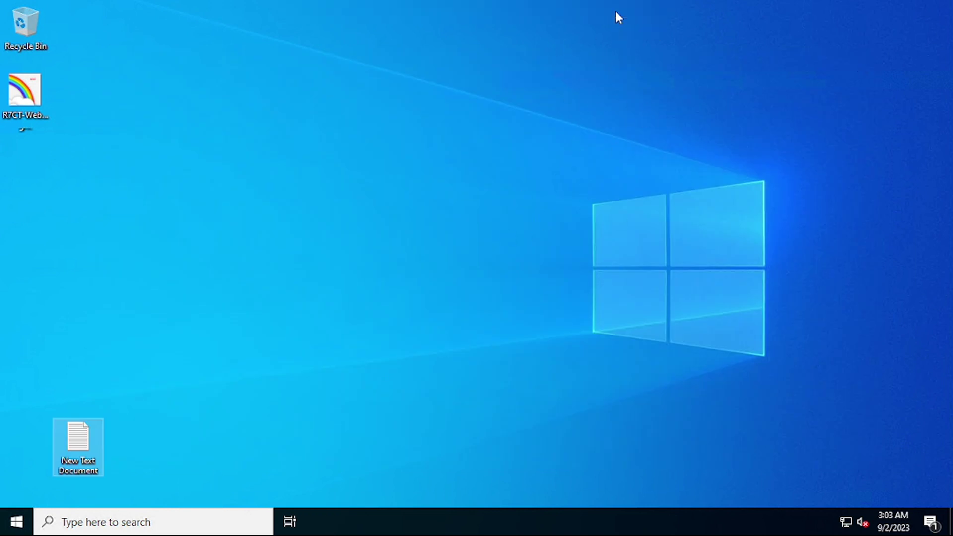
{"action": "left_click", "coordinate": [615, 12]}
Switch to the Blank-vm Azure tab in Chrome and show its Overview page.
{"action": "mouse_move", "coordinate": [264, 522]}
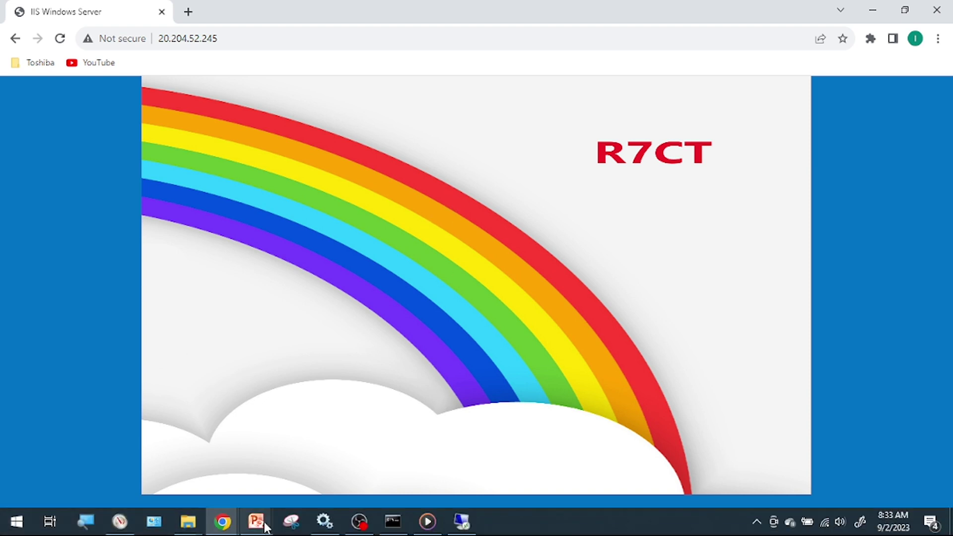
{"action": "mouse_move", "coordinate": [221, 522]}
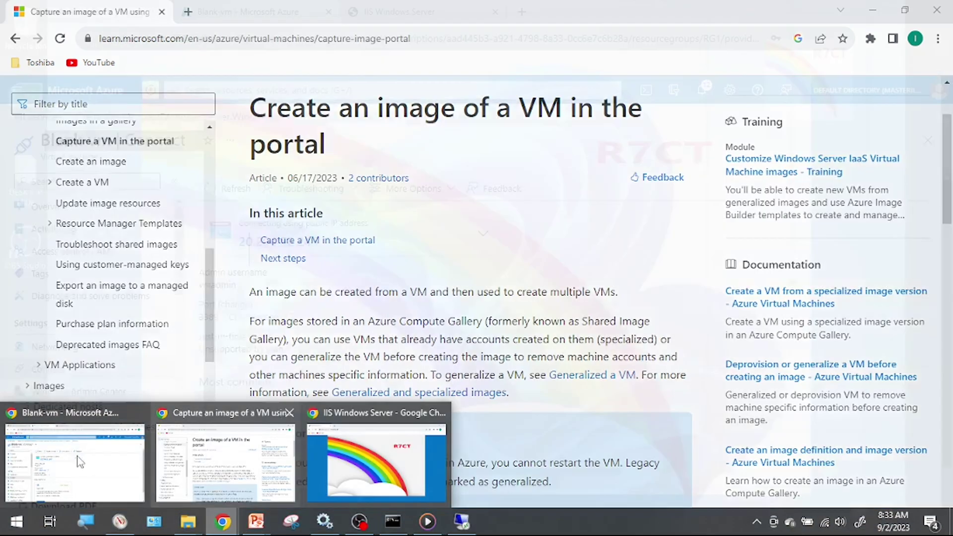
{"action": "left_click", "coordinate": [79, 461]}
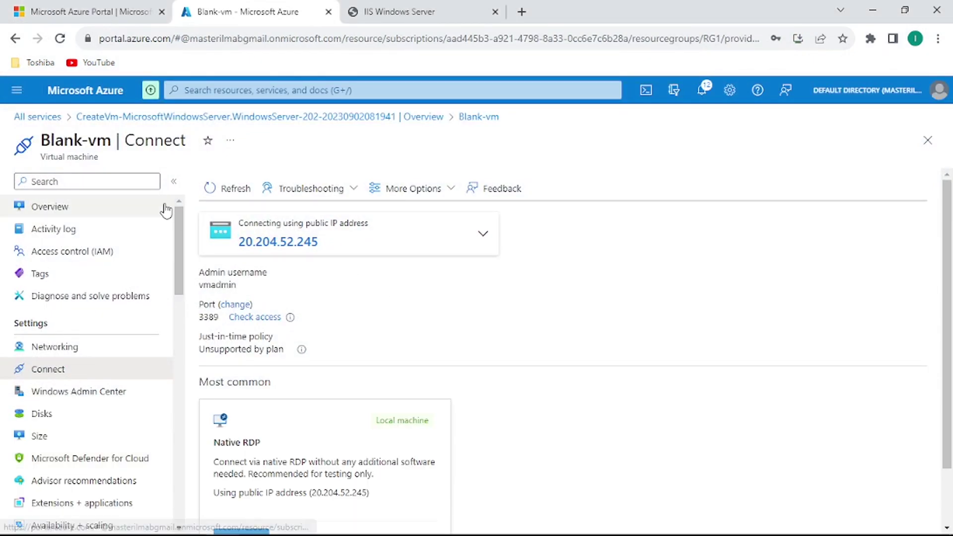
{"action": "left_click", "coordinate": [66, 209]}
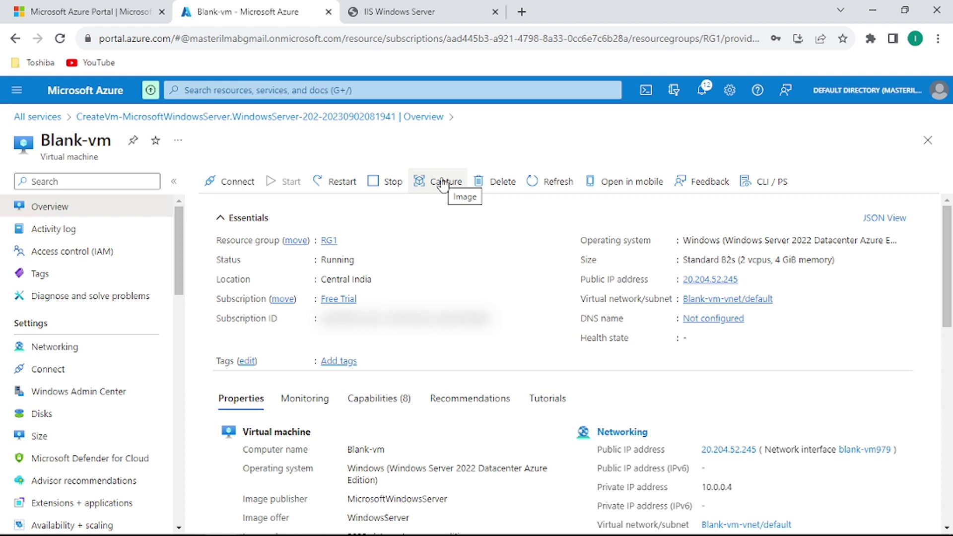
Start capturing Blank-vm and tick automatic deletion of the VM after the image is created.
{"action": "left_click", "coordinate": [443, 183]}
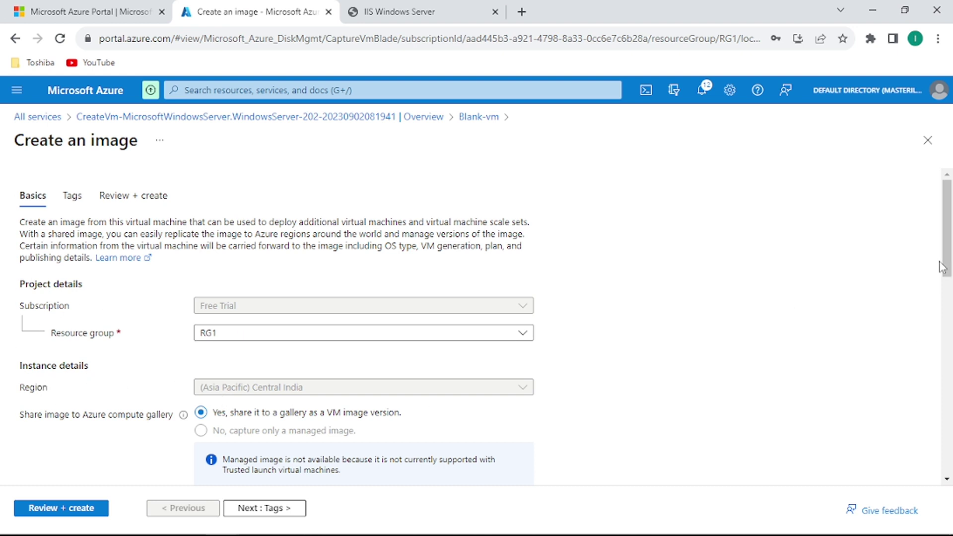
{"action": "scroll", "coordinate": [950, 258], "scroll_direction": "down", "scroll_amount": 3}
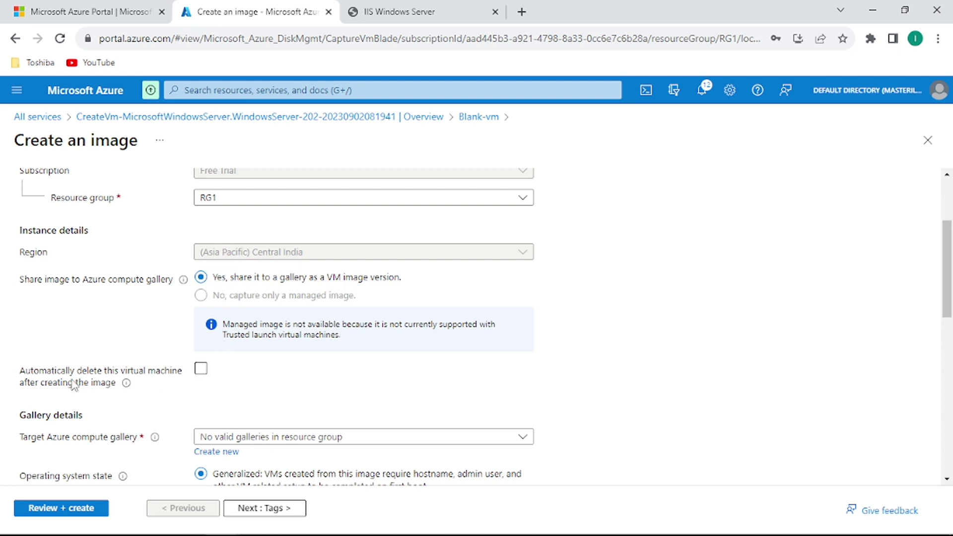
{"action": "left_click", "coordinate": [201, 370]}
{"action": "left_click_drag", "start_coordinate": [949, 248], "coordinate": [950, 315]}
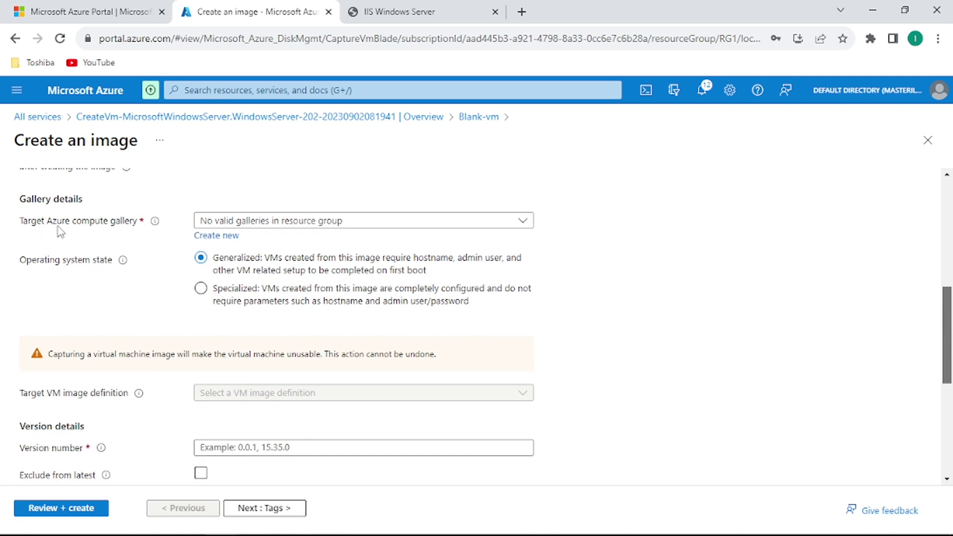
Create a new compute gallery named developer as the target and set the OS state to Generalized.
{"action": "left_click", "coordinate": [229, 238]}
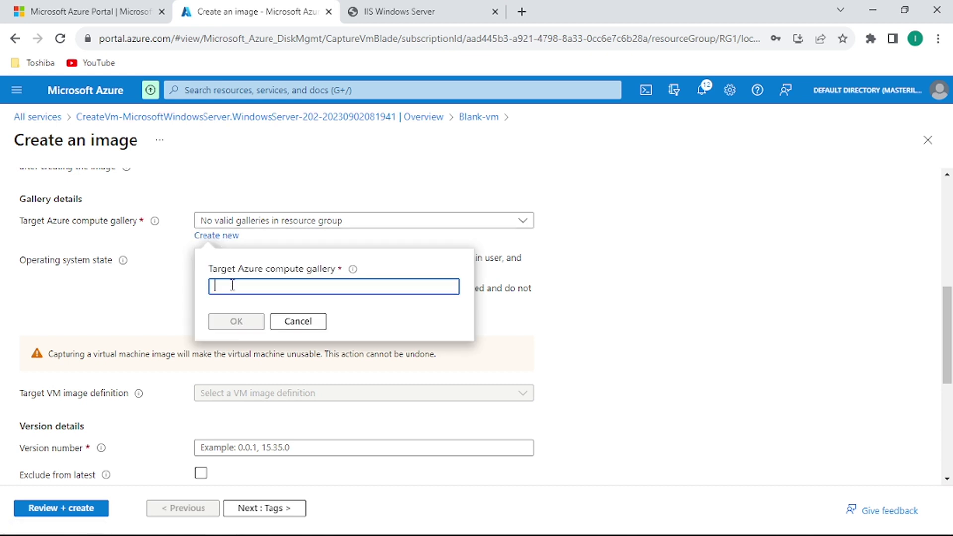
{"action": "type", "text": "developer"}
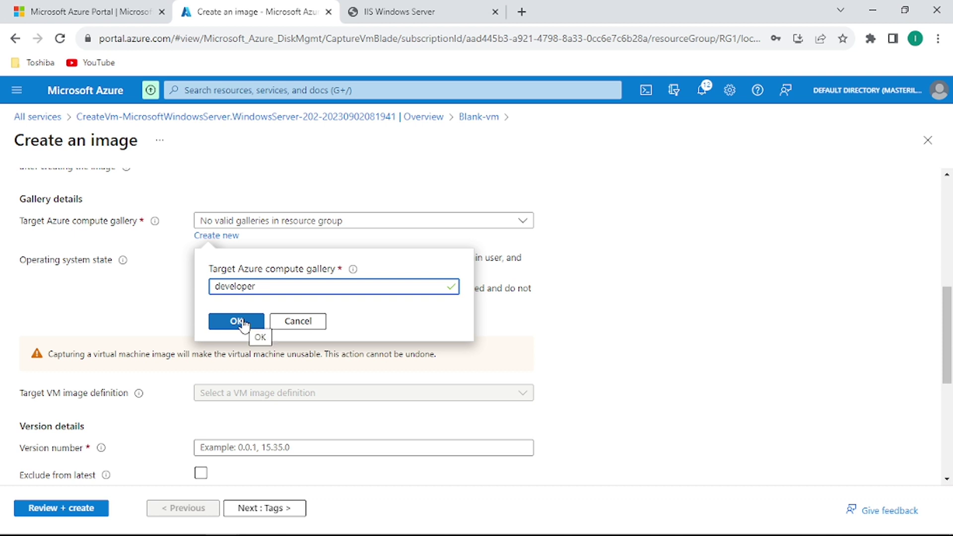
{"action": "left_click", "coordinate": [243, 321]}
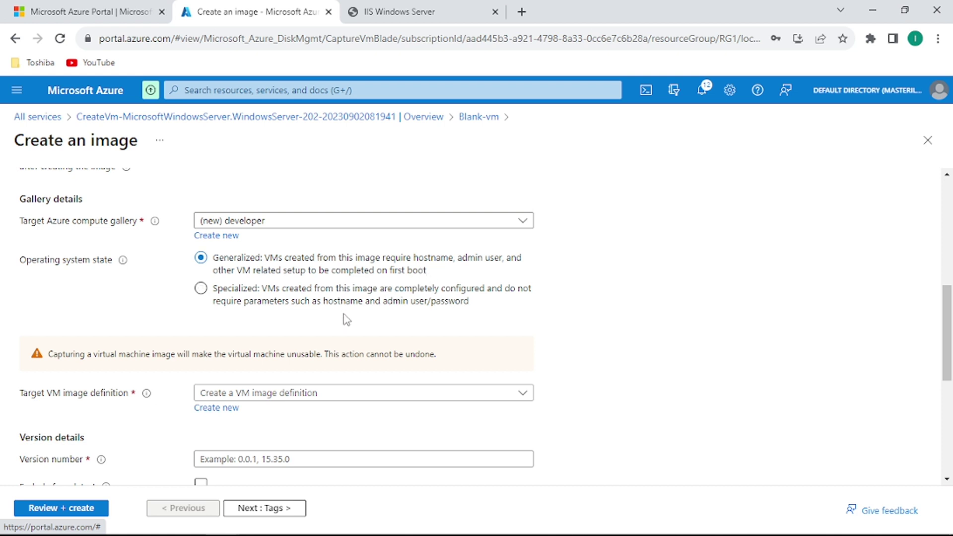
{"action": "left_click", "coordinate": [356, 300]}
{"action": "key", "text": "alt+Tab"}
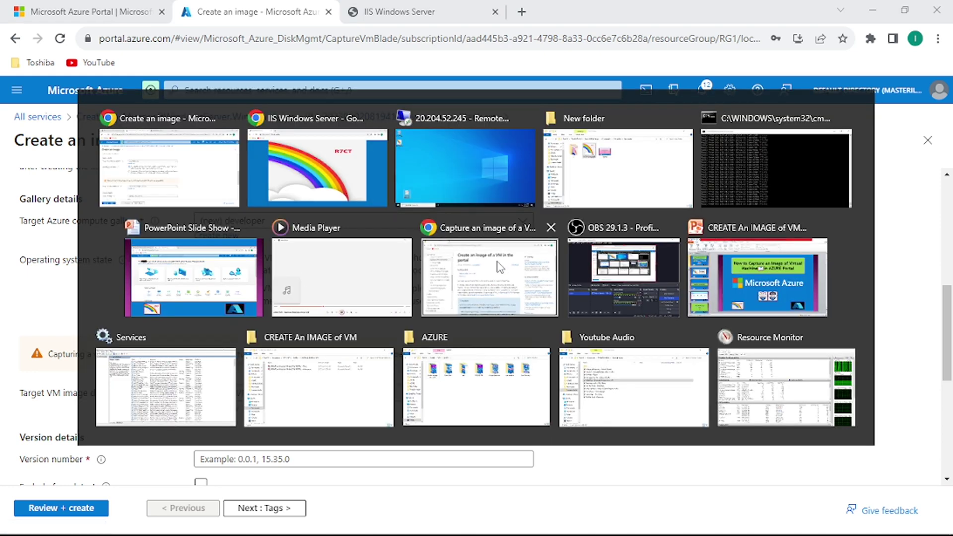
{"action": "key", "text": "alt+Tab"}
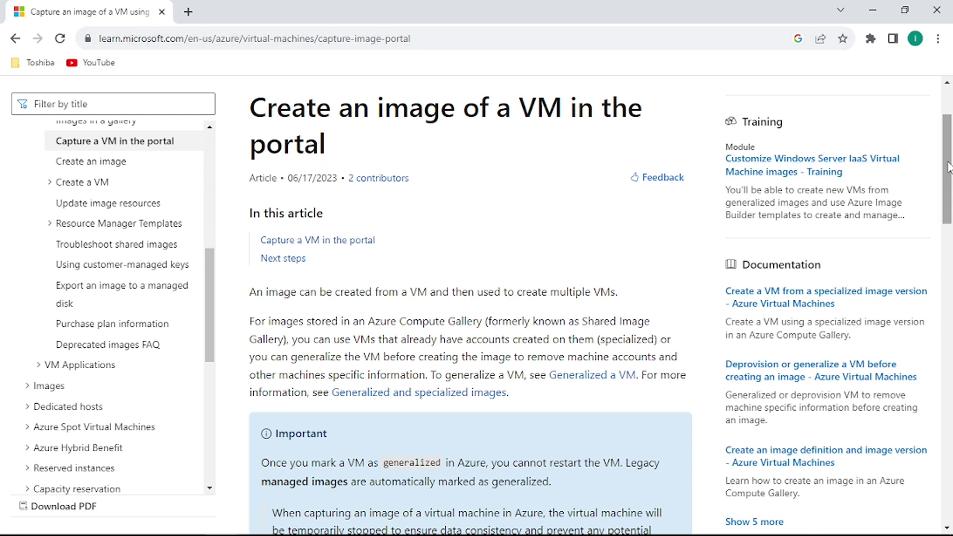
{"action": "scroll", "coordinate": [948, 187], "scroll_direction": "down", "scroll_amount": 2}
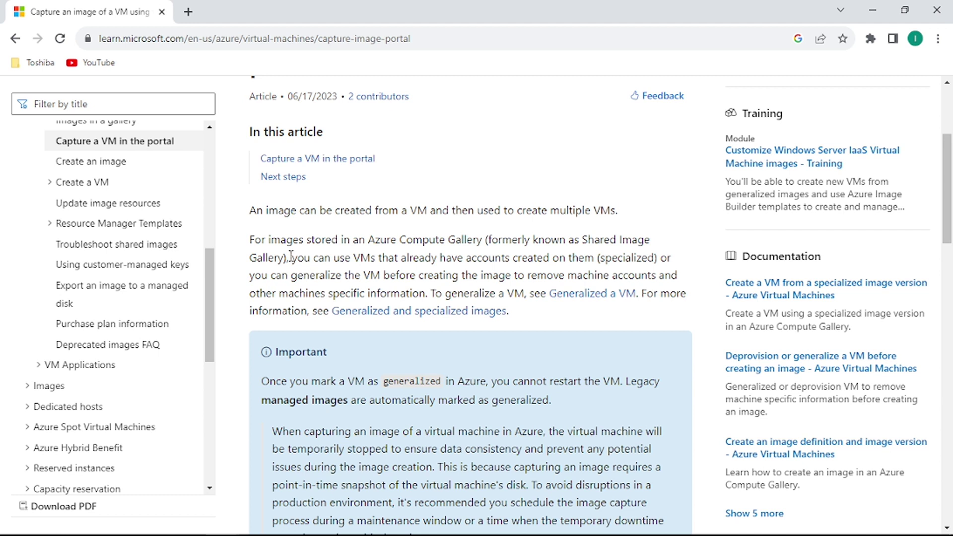
{"action": "left_click_drag", "start_coordinate": [291, 256], "coordinate": [662, 264]}
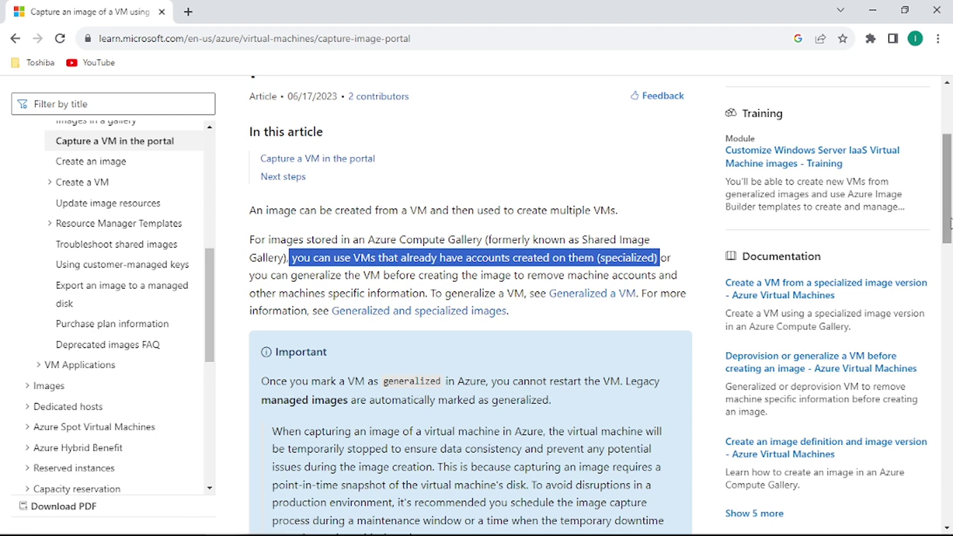
{"action": "scroll", "coordinate": [945, 226], "scroll_direction": "down", "scroll_amount": 4}
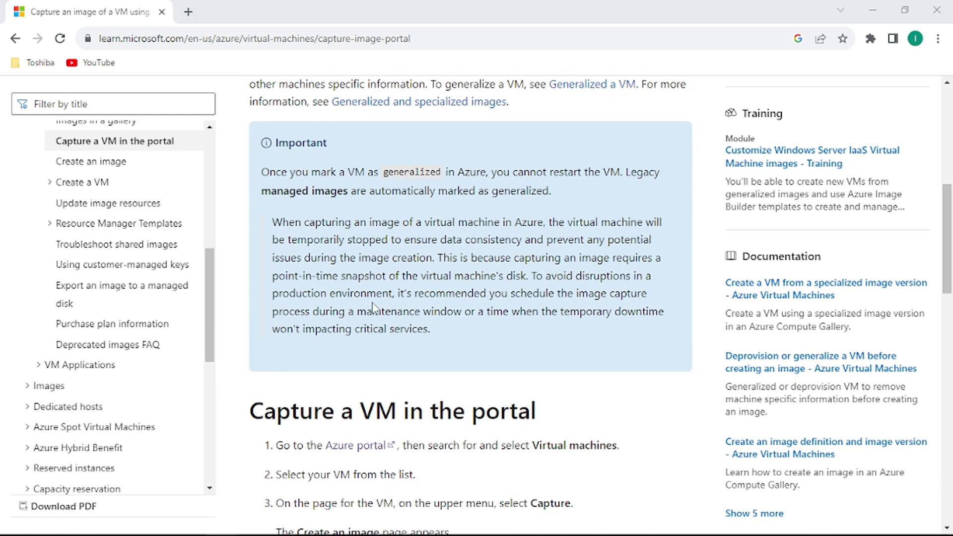
{"action": "key", "text": "alt+Tab"}
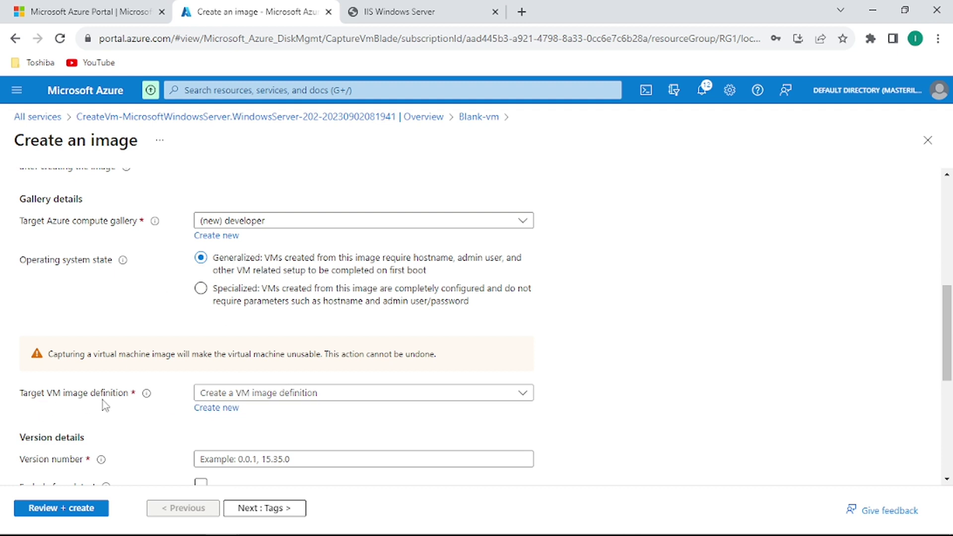
Create a new VM image definition named WEBSERVER for the 2022-datacenter-azure-edition SKU.
{"action": "left_click", "coordinate": [241, 399]}
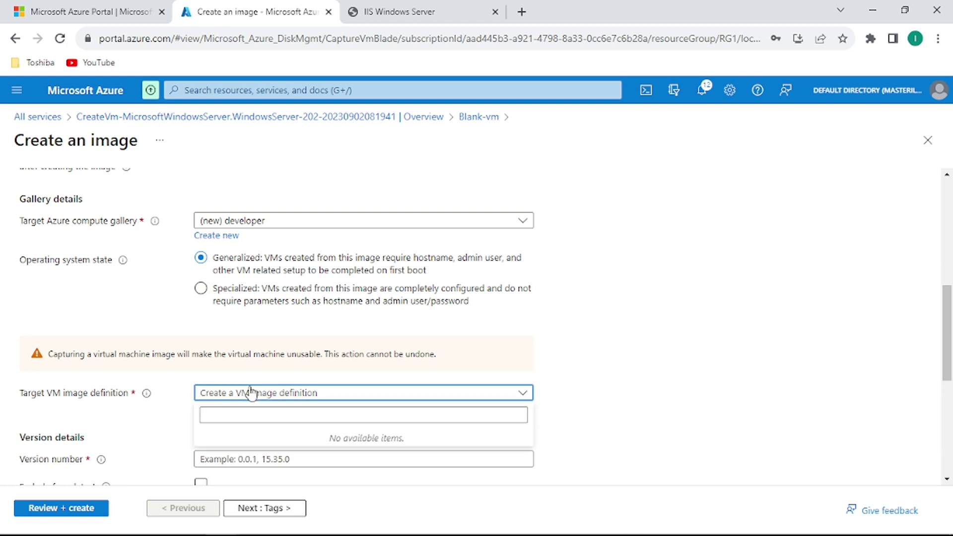
{"action": "left_click", "coordinate": [248, 392]}
{"action": "left_click", "coordinate": [217, 408]}
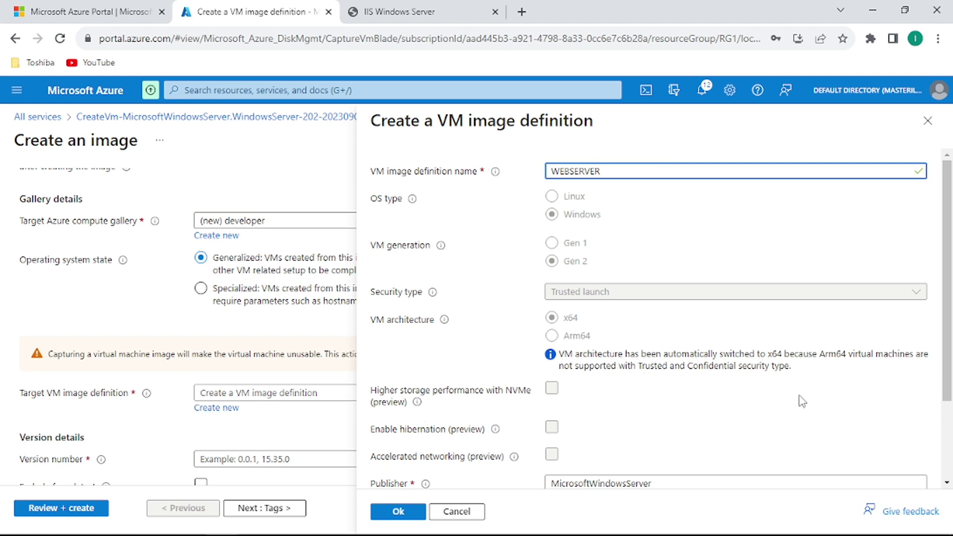
{"action": "left_click_drag", "start_coordinate": [946, 376], "coordinate": [949, 449]}
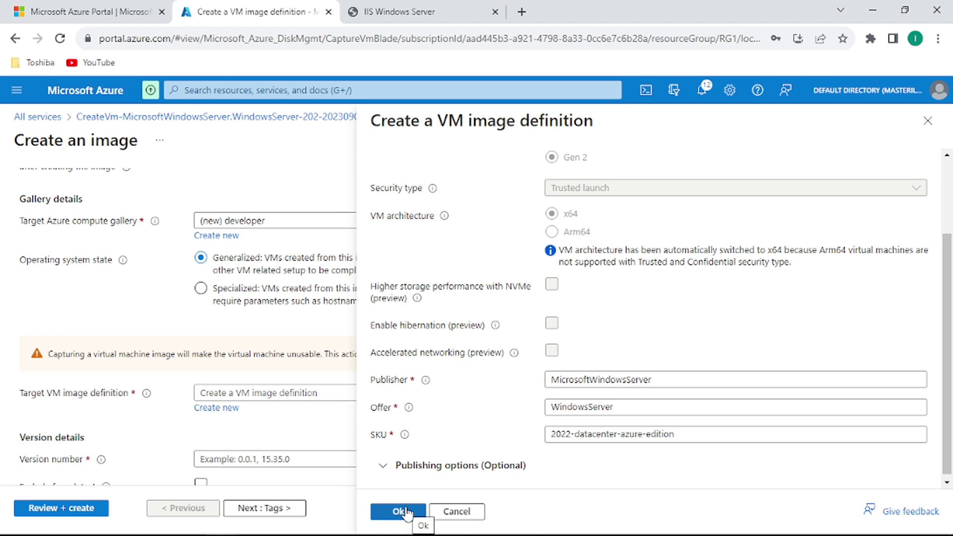
{"action": "left_click", "coordinate": [407, 514]}
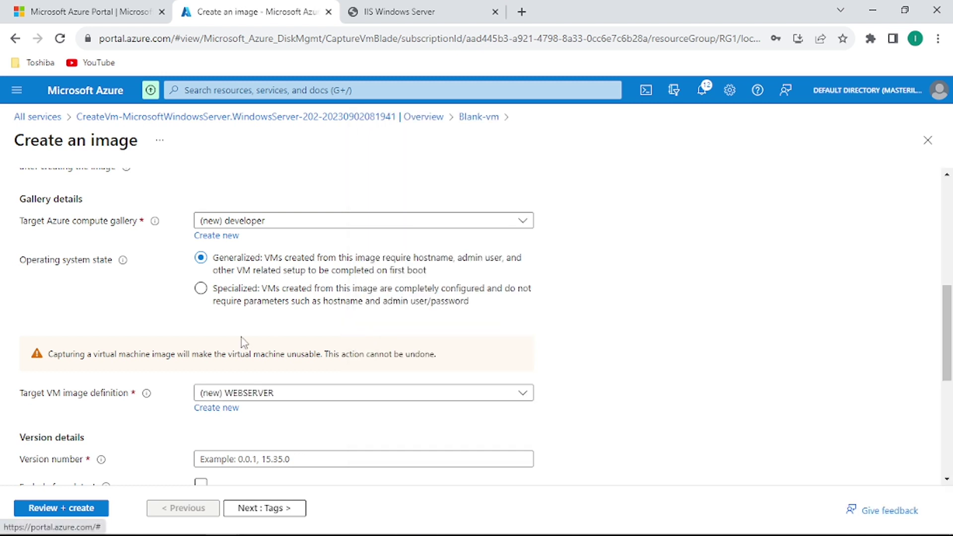
Enter 1.0.0 as the image version and review Zone-redundant replication to Central India and East US.
{"action": "left_click", "coordinate": [233, 466]}
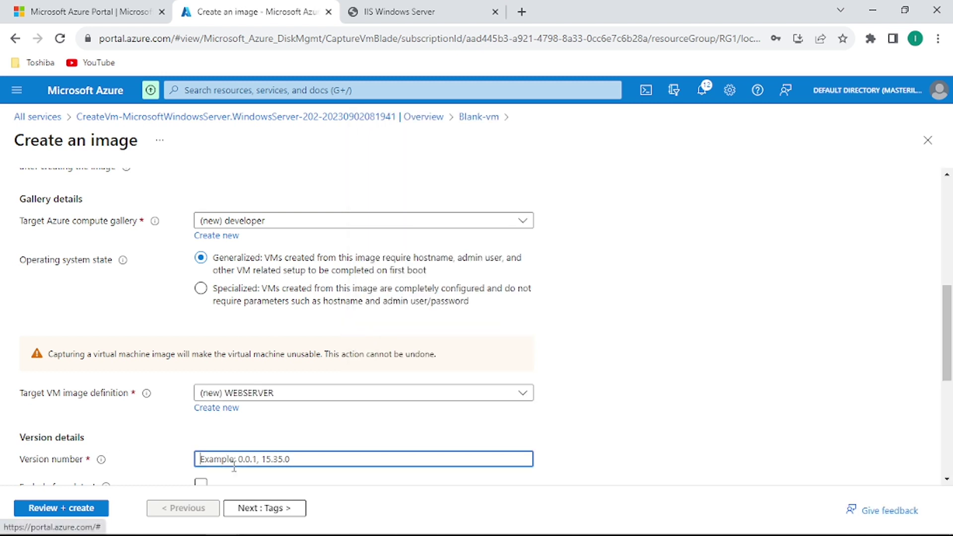
{"action": "type", "text": "1."}
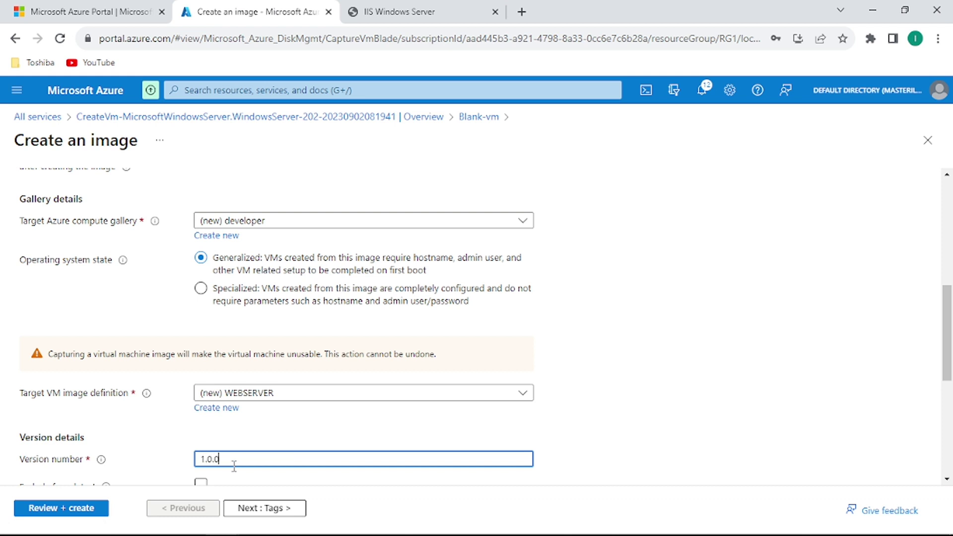
{"action": "type", "text": "0.0"}
{"action": "scroll", "coordinate": [947, 328], "scroll_direction": "down", "scroll_amount": 4}
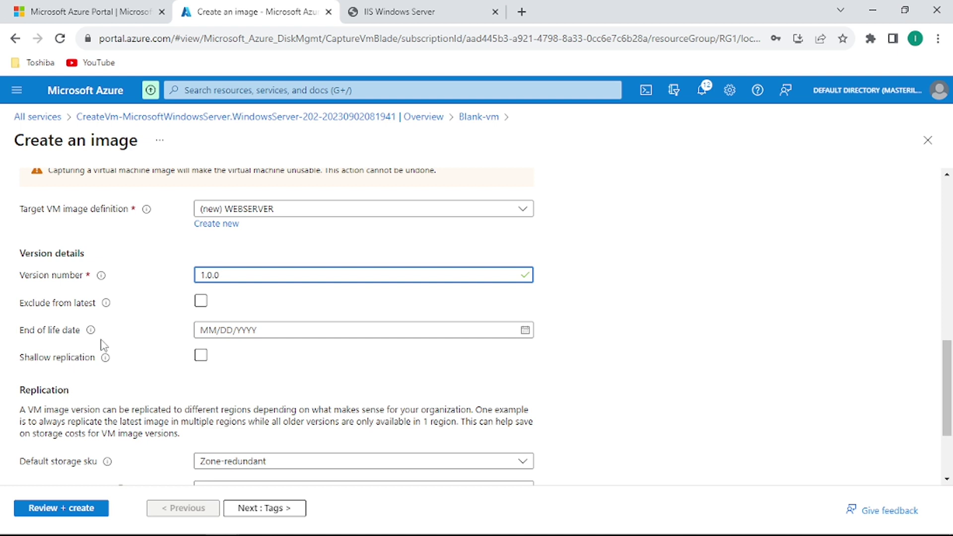
{"action": "mouse_move", "coordinate": [92, 330]}
{"action": "left_click_drag", "start_coordinate": [946, 381], "coordinate": [948, 411]}
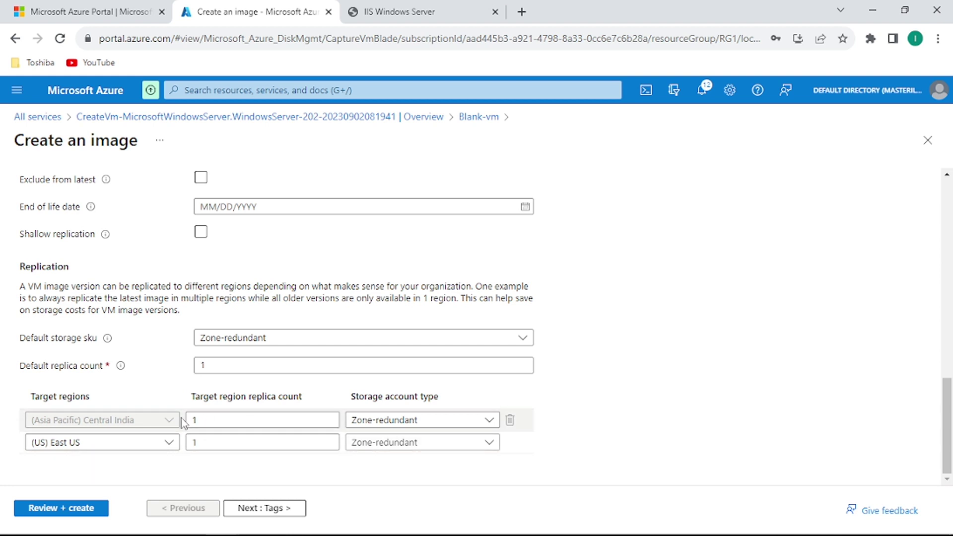
Pass through Tags and Review + create, then submit the WEBSERVER 1.0.0 image capture.
{"action": "left_click", "coordinate": [260, 510]}
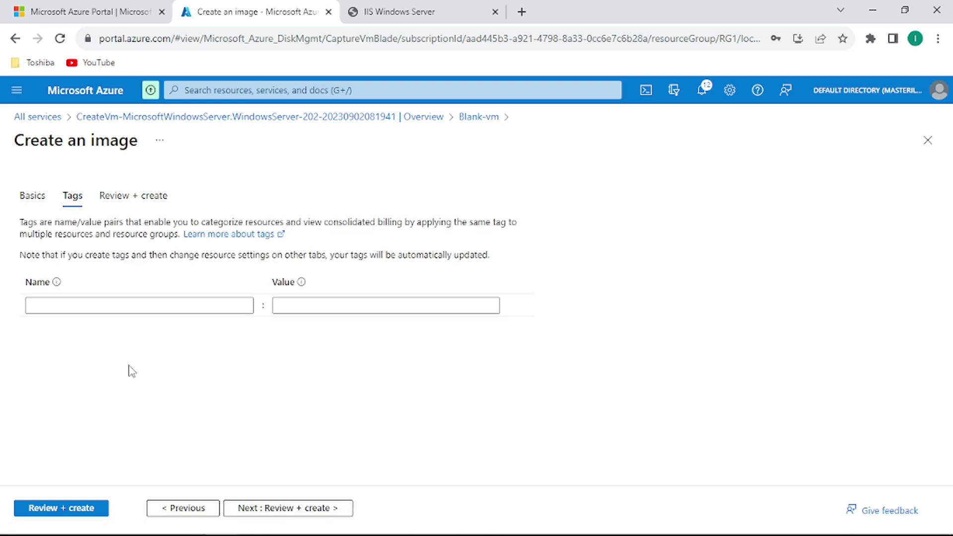
{"action": "left_click", "coordinate": [265, 511]}
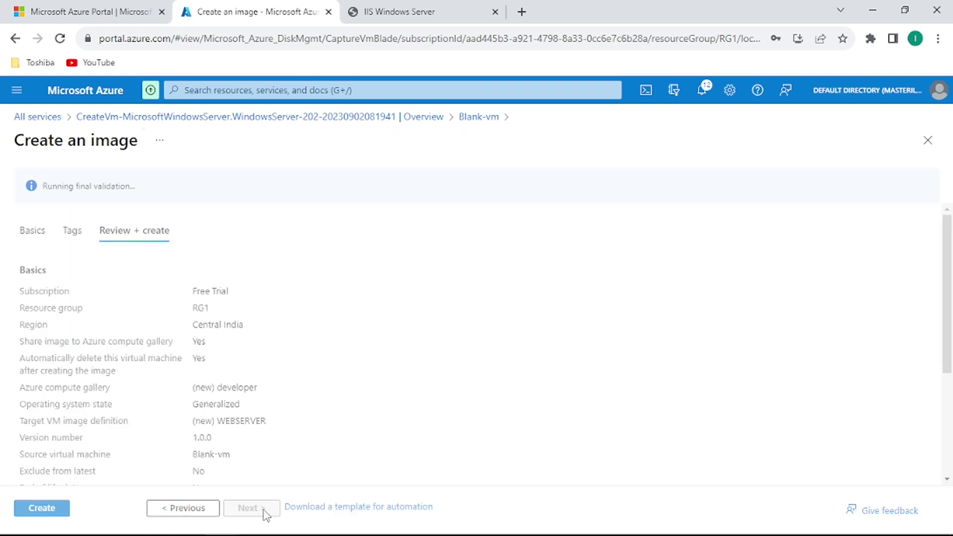
{"action": "left_click", "coordinate": [47, 510]}
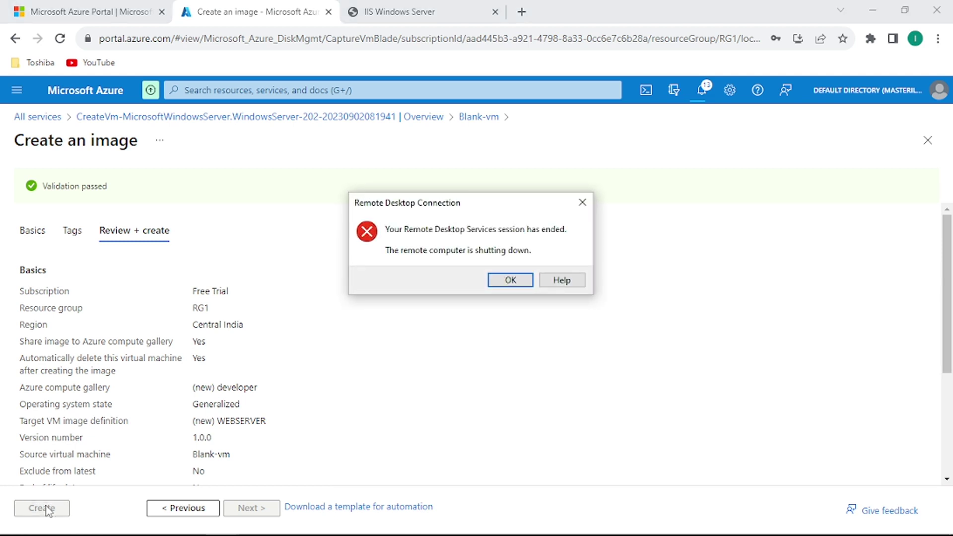
Dismiss the ended remote session notice and check the image deployment notifications.
{"action": "left_click", "coordinate": [510, 280]}
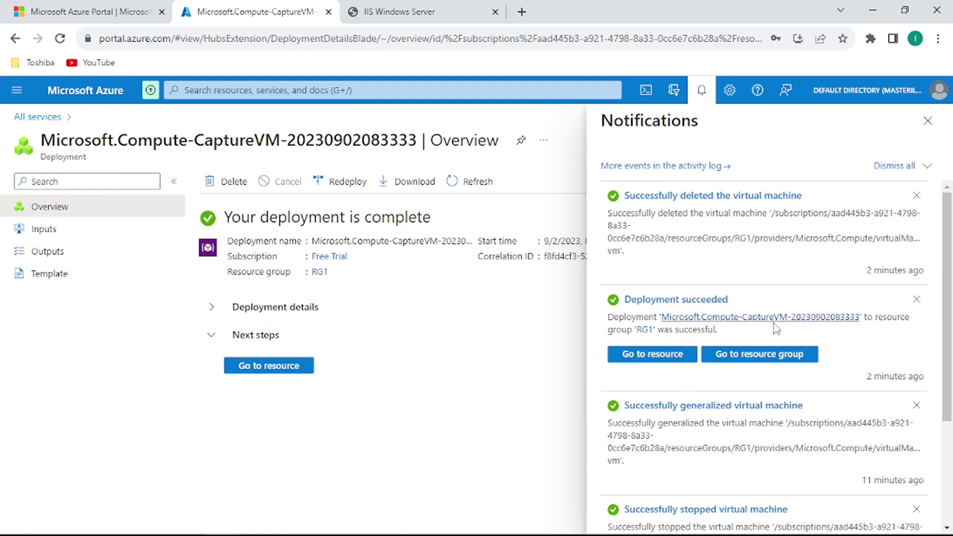
{"action": "left_click_drag", "start_coordinate": [947, 320], "coordinate": [950, 409]}
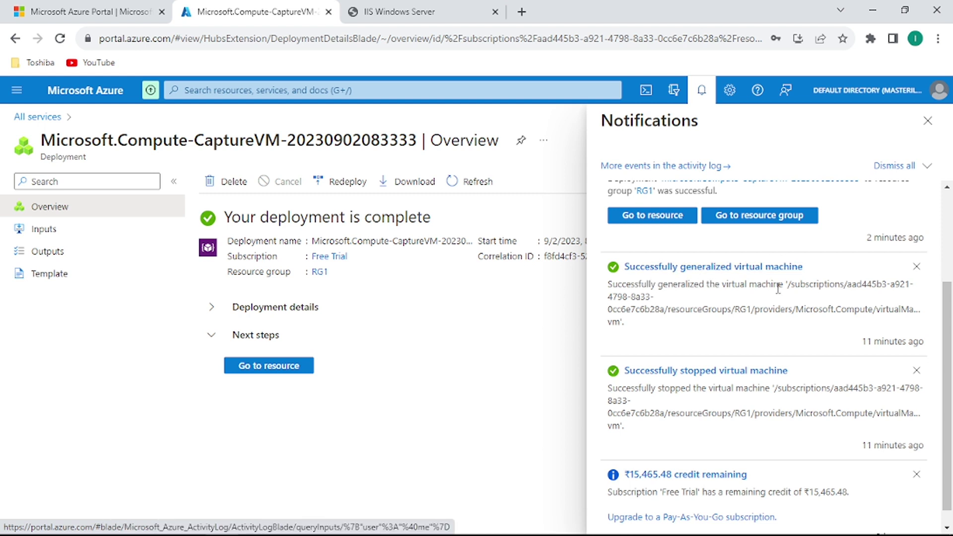
{"action": "left_click_drag", "start_coordinate": [948, 322], "coordinate": [947, 271]}
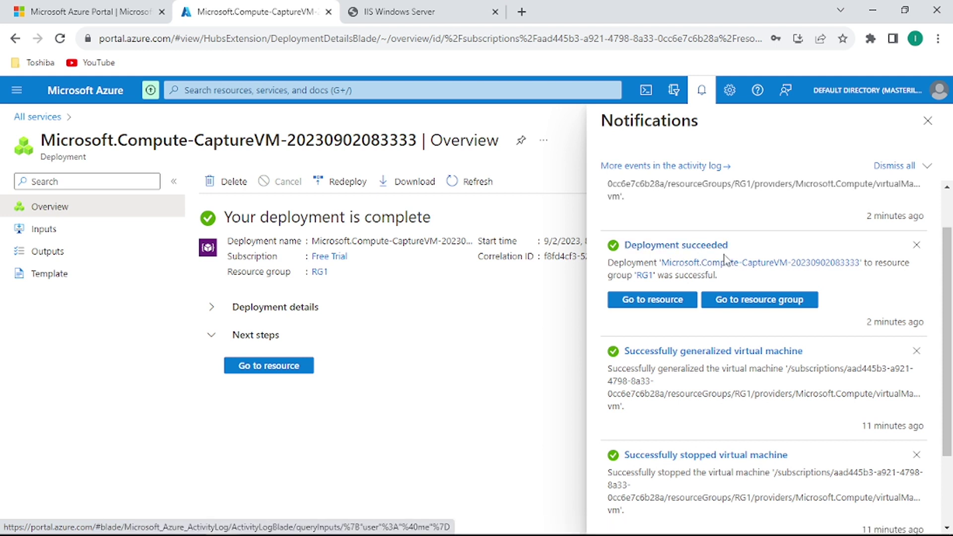
{"action": "left_click_drag", "start_coordinate": [947, 303], "coordinate": [947, 259]}
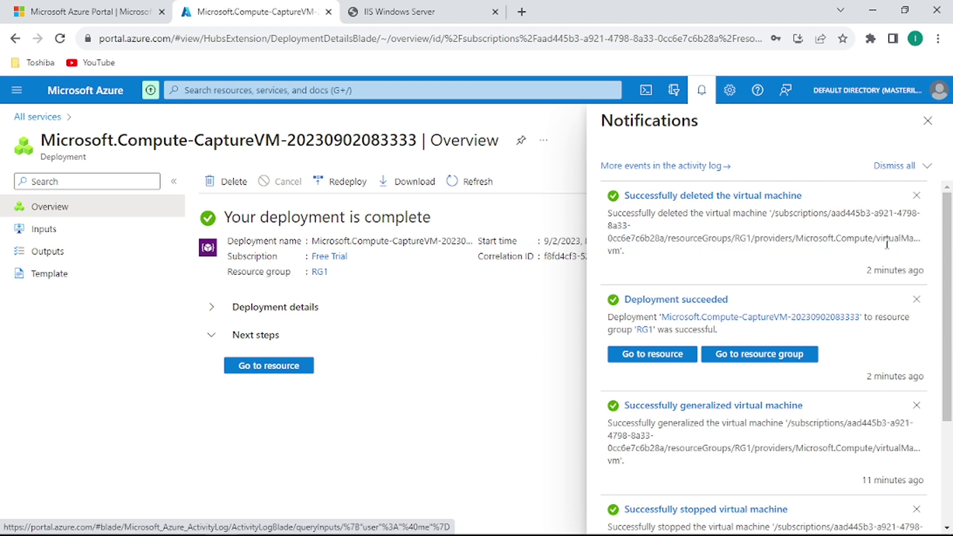
{"action": "left_click", "coordinate": [927, 121]}
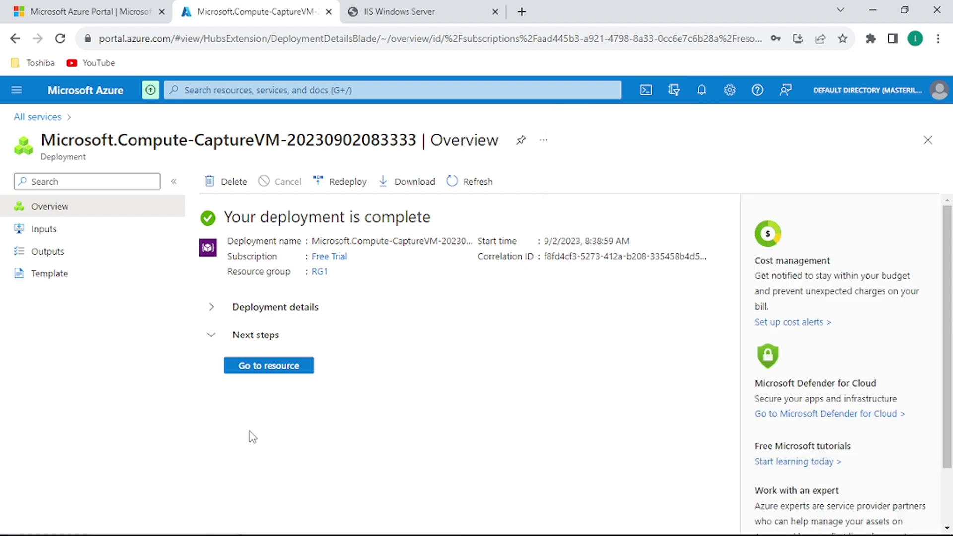
Open the new WEBSERVER/1.0.0 image version in the developer gallery, then go to All services.
{"action": "left_click", "coordinate": [271, 366]}
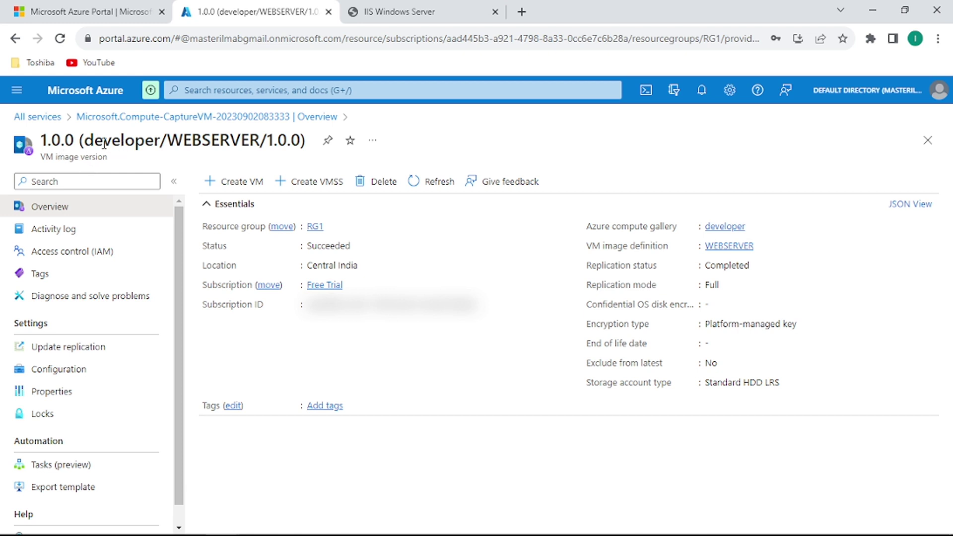
{"action": "left_click_drag", "start_coordinate": [88, 139], "coordinate": [160, 137]}
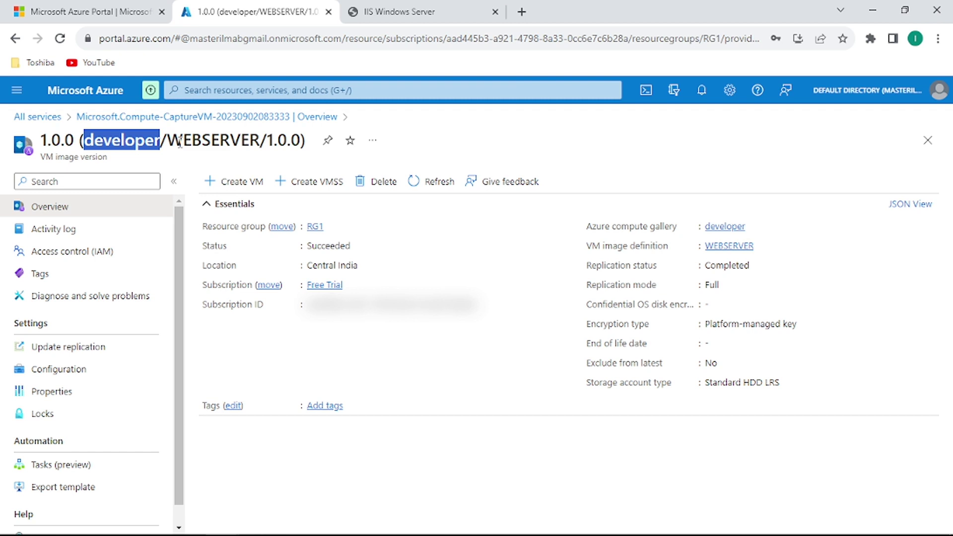
{"action": "left_click_drag", "start_coordinate": [167, 141], "coordinate": [301, 141]}
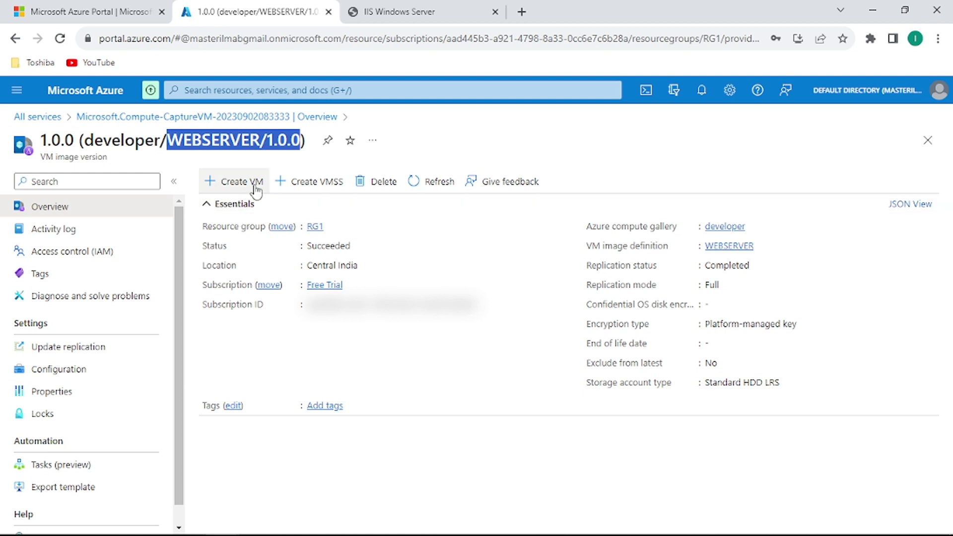
{"action": "left_click", "coordinate": [45, 120]}
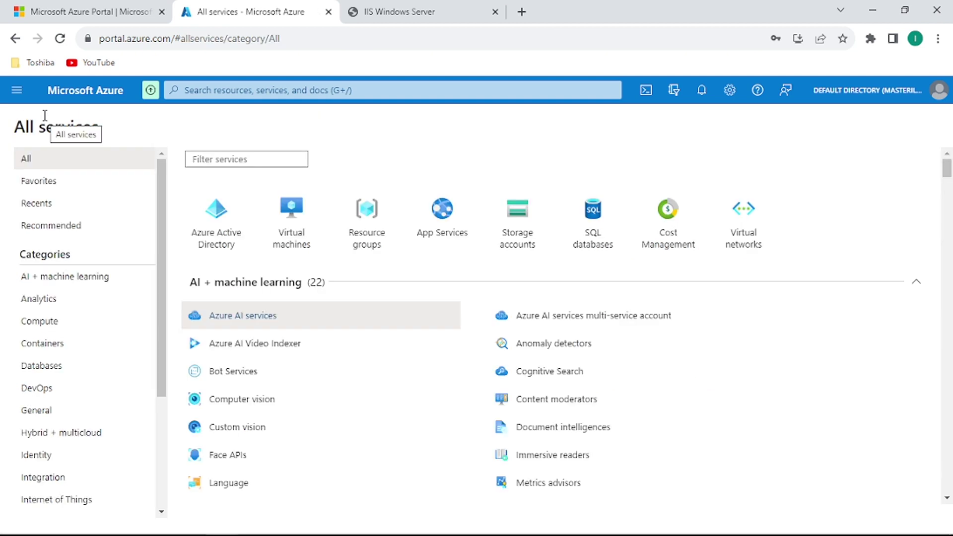
Open the empty Virtual machines list and show the Create options.
{"action": "left_click", "coordinate": [300, 244]}
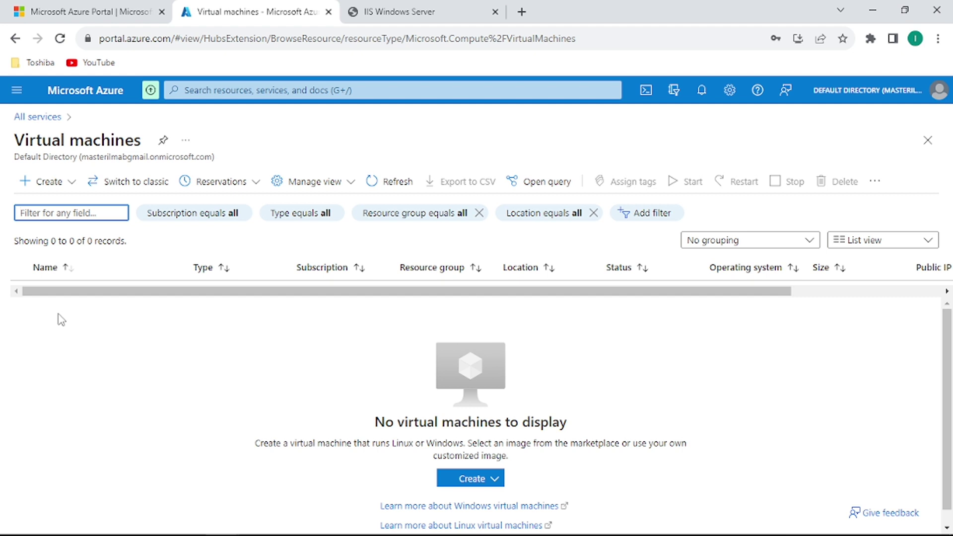
{"action": "left_click", "coordinate": [71, 184]}
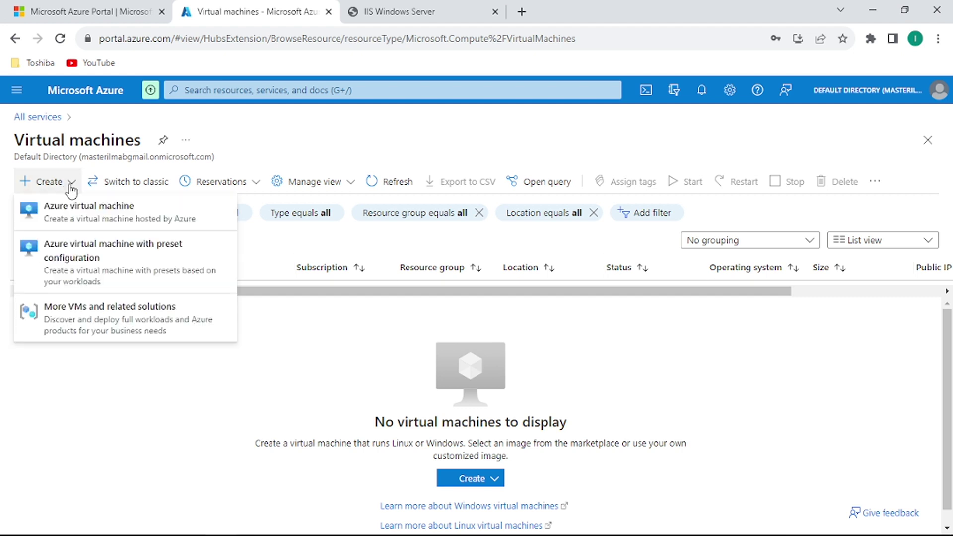
Start a standard Azure virtual machine in the existing resource group RG1.
{"action": "left_click", "coordinate": [71, 217]}
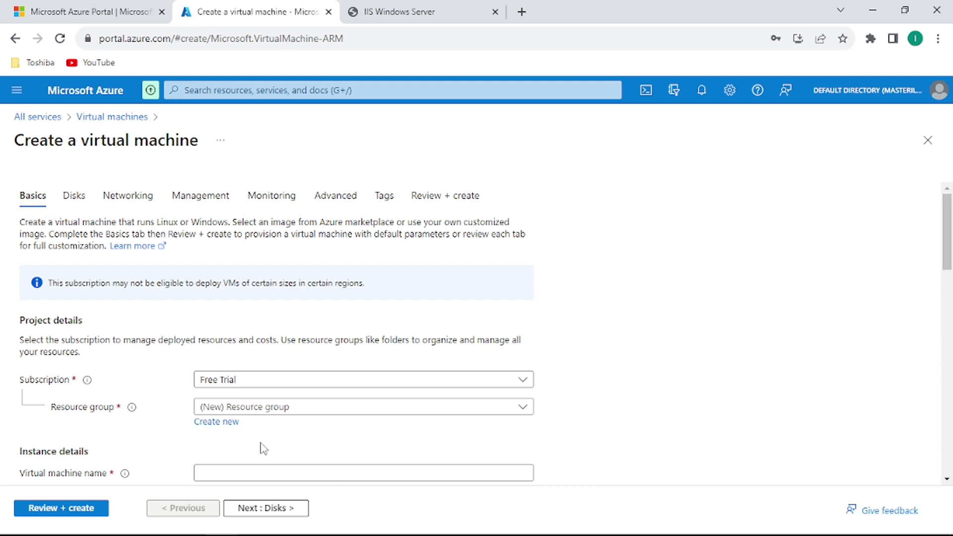
{"action": "left_click", "coordinate": [226, 426]}
{"action": "left_click", "coordinate": [299, 390]}
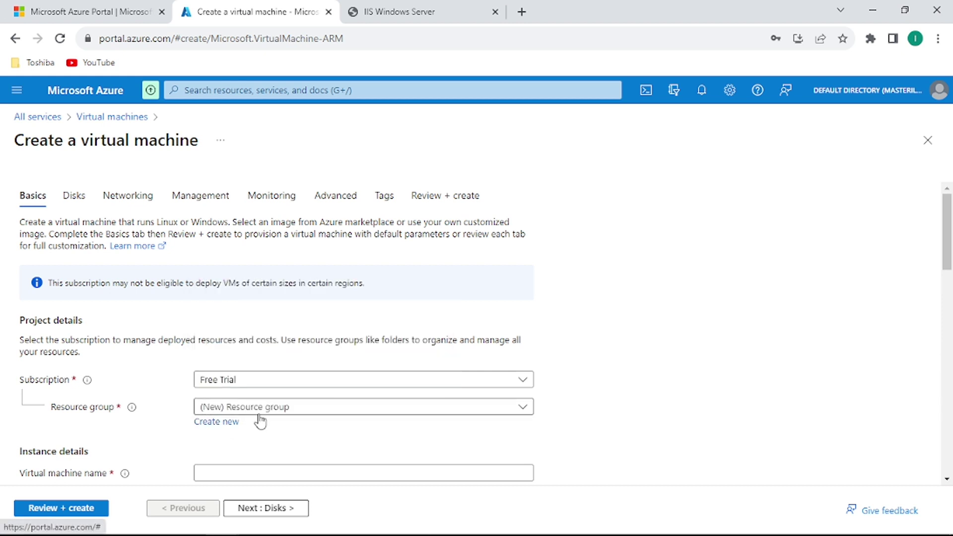
{"action": "left_click", "coordinate": [265, 414]}
{"action": "left_click", "coordinate": [232, 477]}
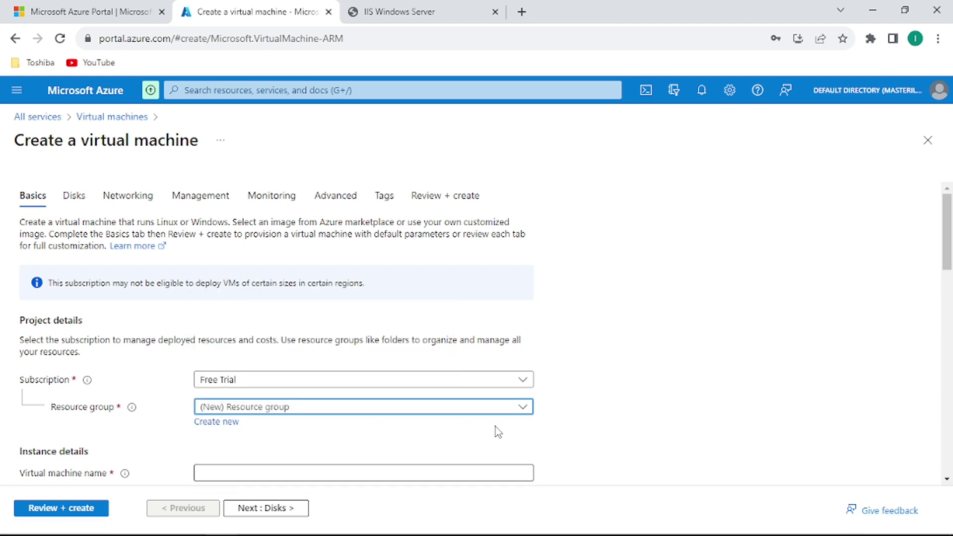
{"action": "left_click_drag", "start_coordinate": [949, 229], "coordinate": [950, 282]}
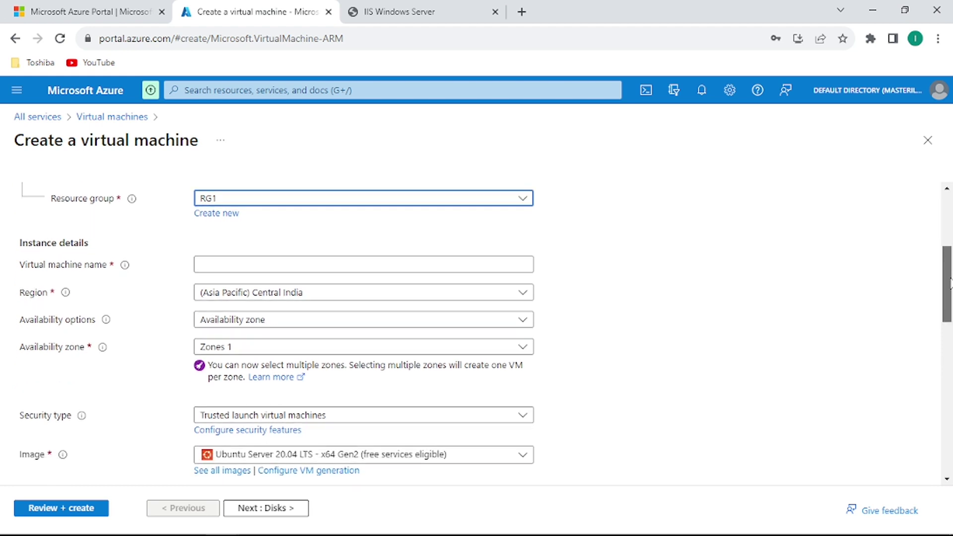
Name the VM webserver1, choose No infrastructure redundancy required, and browse the recommended images.
{"action": "left_click", "coordinate": [290, 265]}
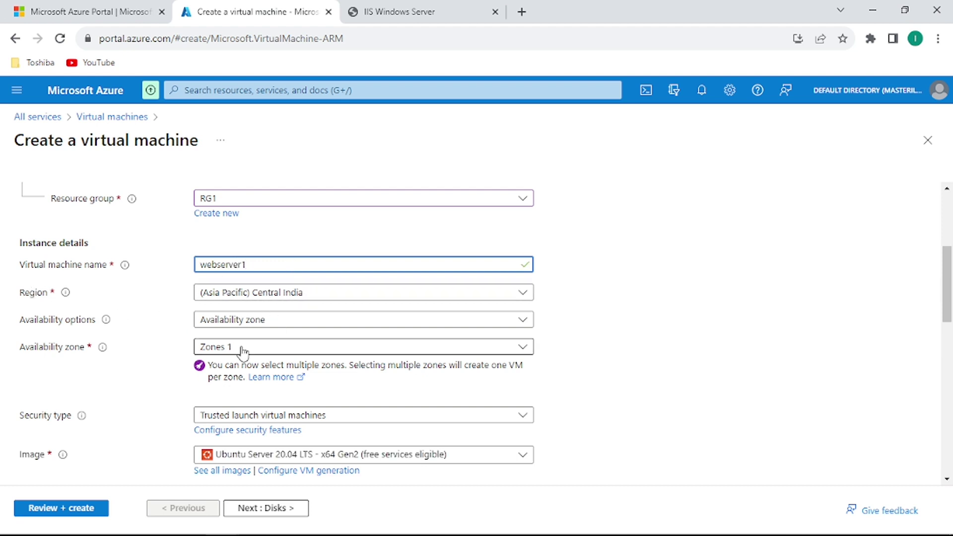
{"action": "left_click", "coordinate": [266, 321]}
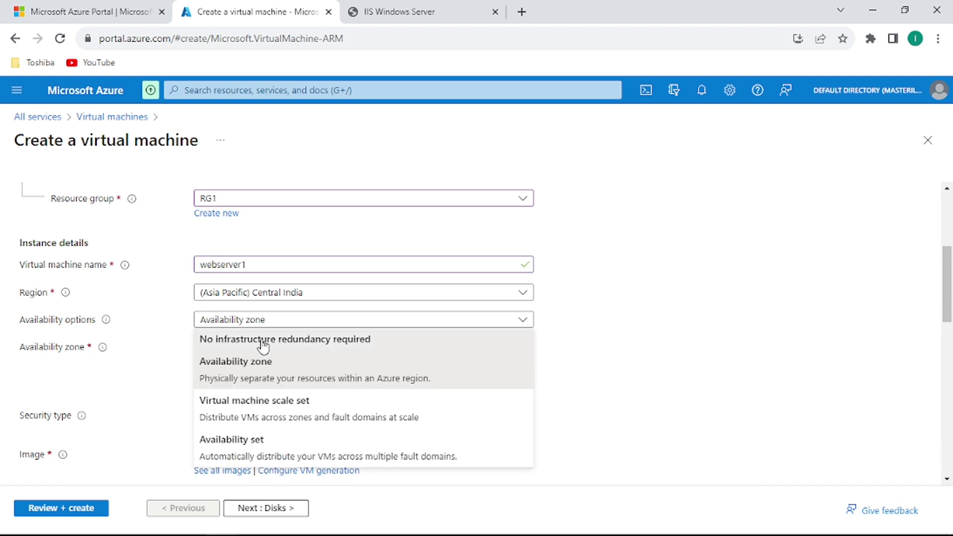
{"action": "left_click", "coordinate": [263, 341]}
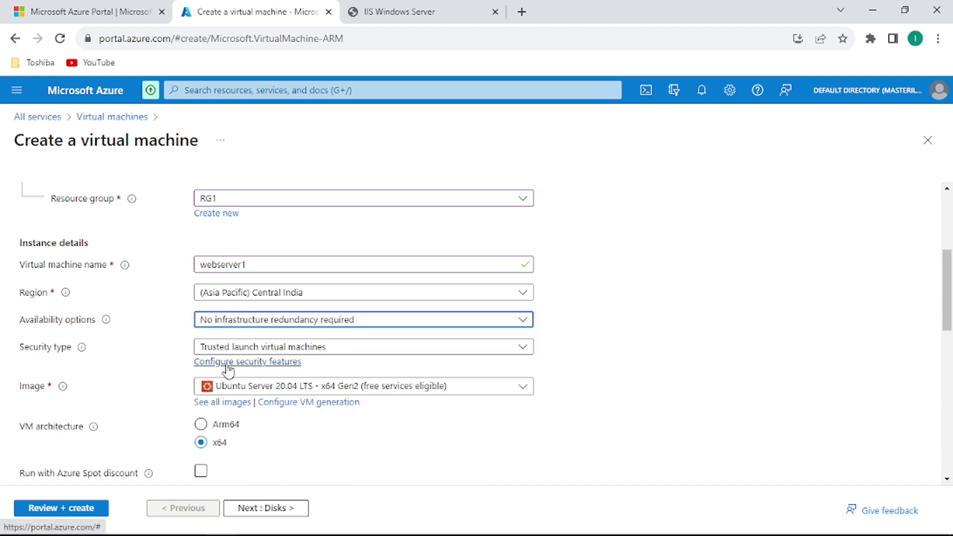
{"action": "left_click", "coordinate": [289, 390]}
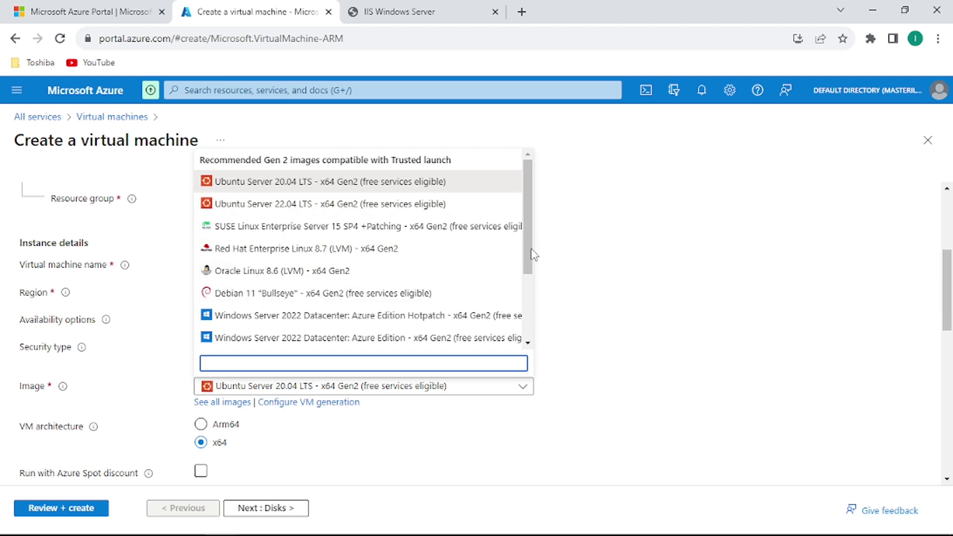
{"action": "left_click_drag", "start_coordinate": [527, 255], "coordinate": [530, 318]}
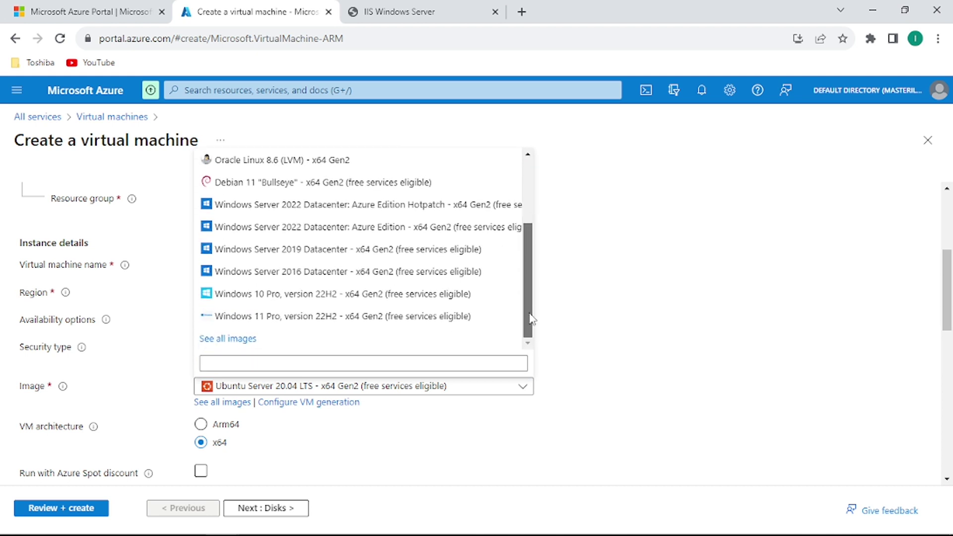
Choose the shared image developer/WEBSERVER/latest - x64 Gen2 from Shared Images.
{"action": "left_click", "coordinate": [234, 338]}
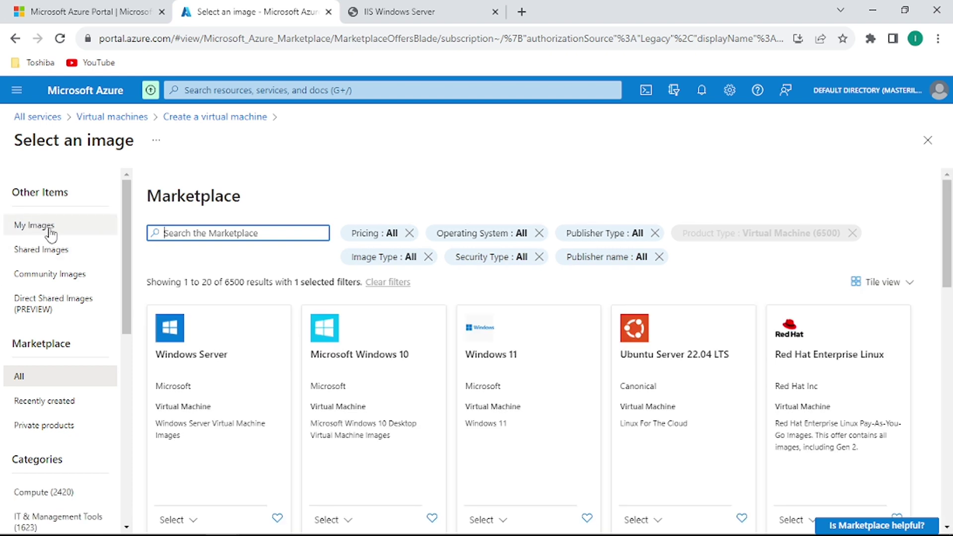
{"action": "left_click", "coordinate": [64, 259]}
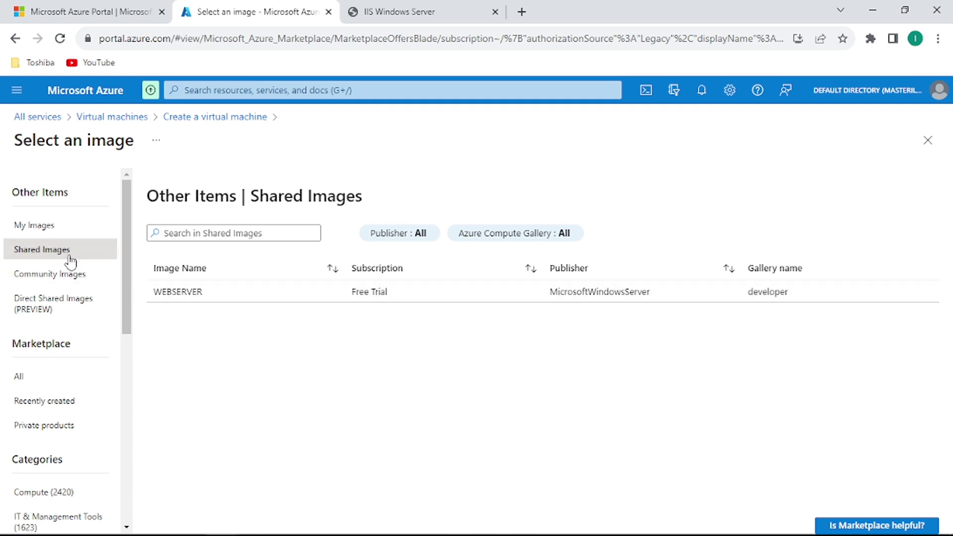
{"action": "left_click", "coordinate": [189, 302]}
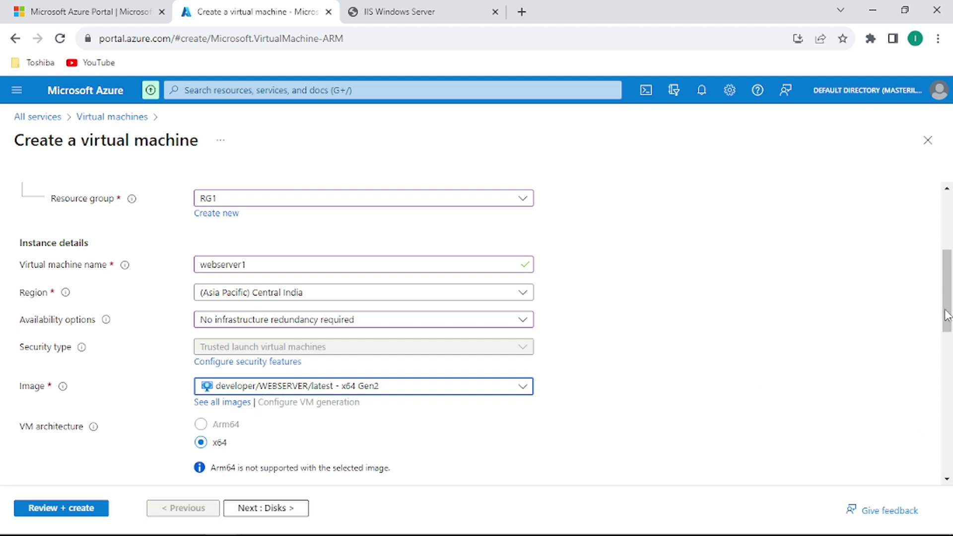
Fill in the administrator username, password and password confirmation.
{"action": "left_click_drag", "start_coordinate": [947, 316], "coordinate": [947, 375]}
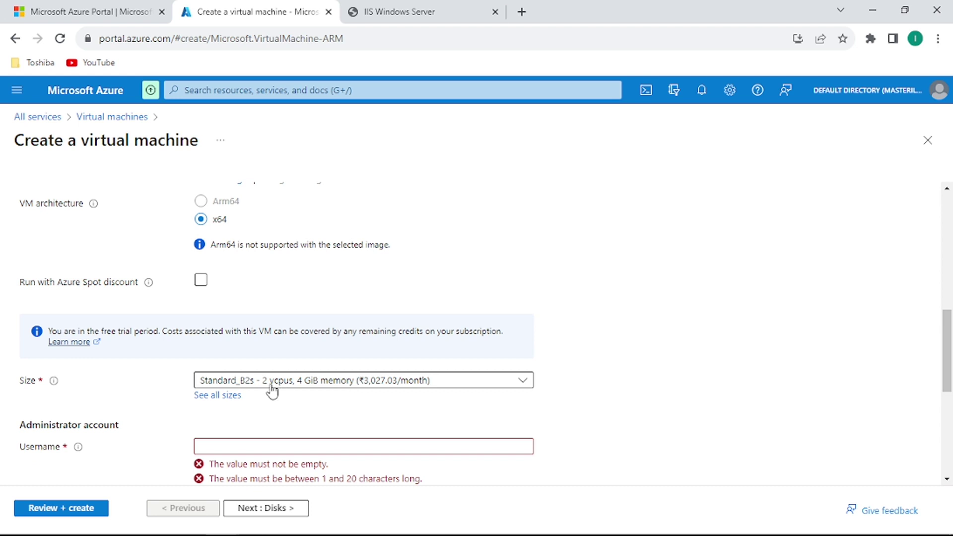
{"action": "left_click", "coordinate": [235, 448]}
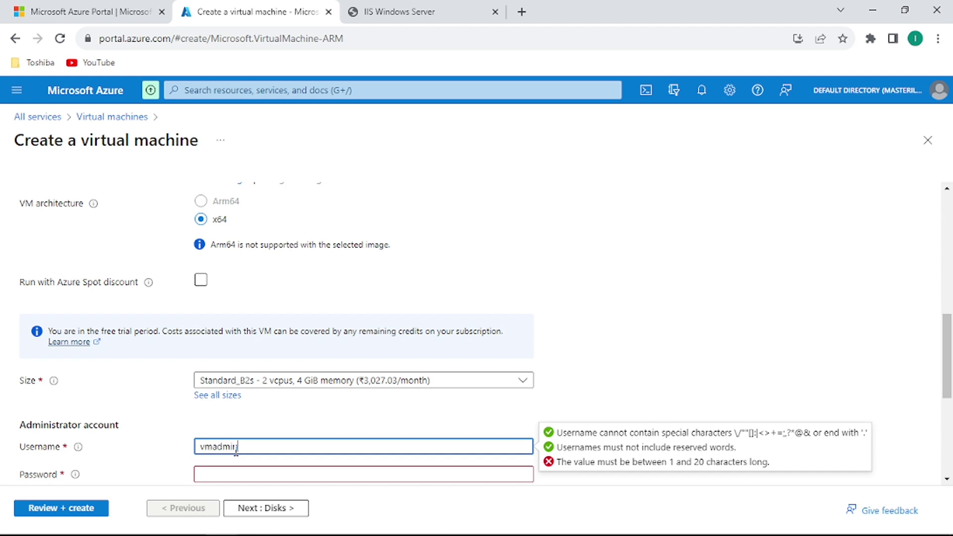
{"action": "key", "text": "Tab"}
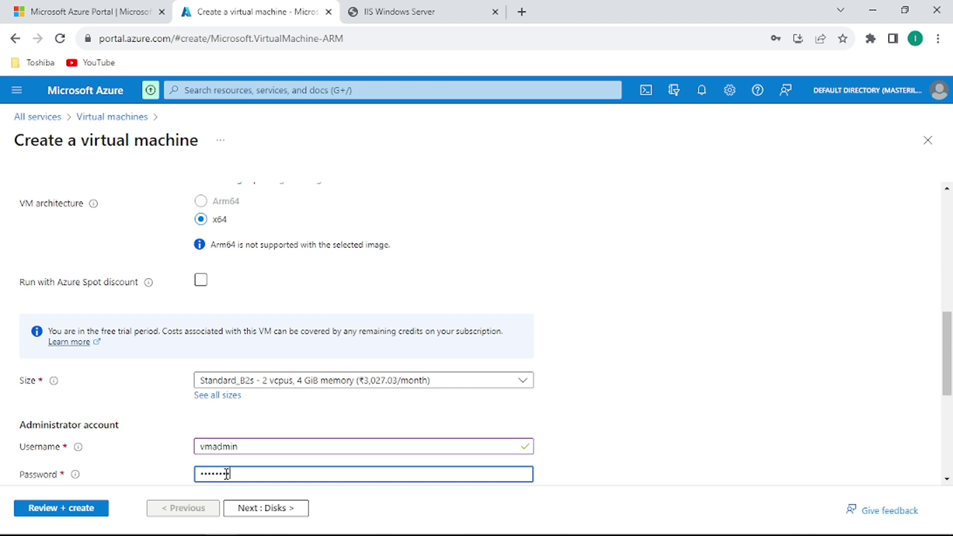
{"action": "key", "text": "Tab"}
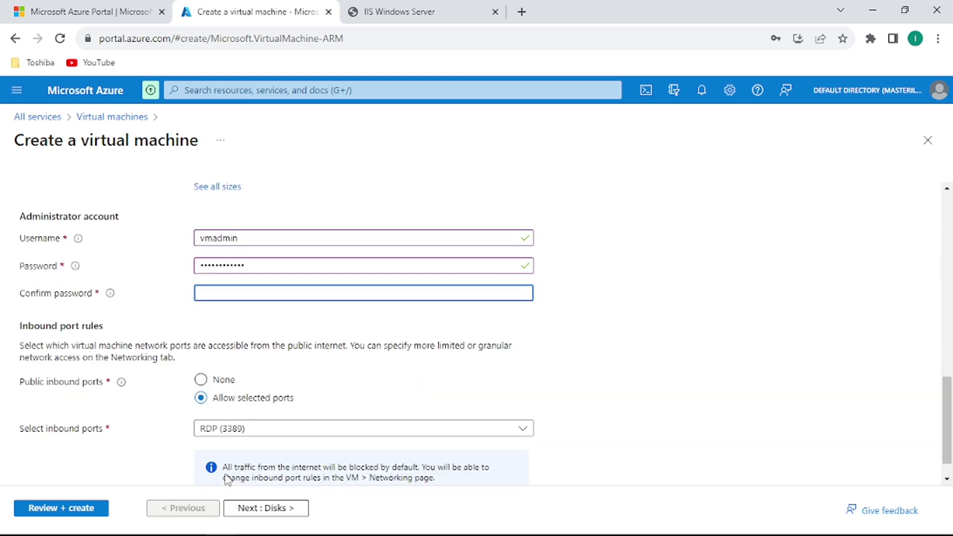
{"action": "type", "text": "•••"}
Allow inbound HTTP (80) alongside RDP (3389).
{"action": "scroll", "coordinate": [683, 355], "scroll_direction": "down", "scroll_amount": 1}
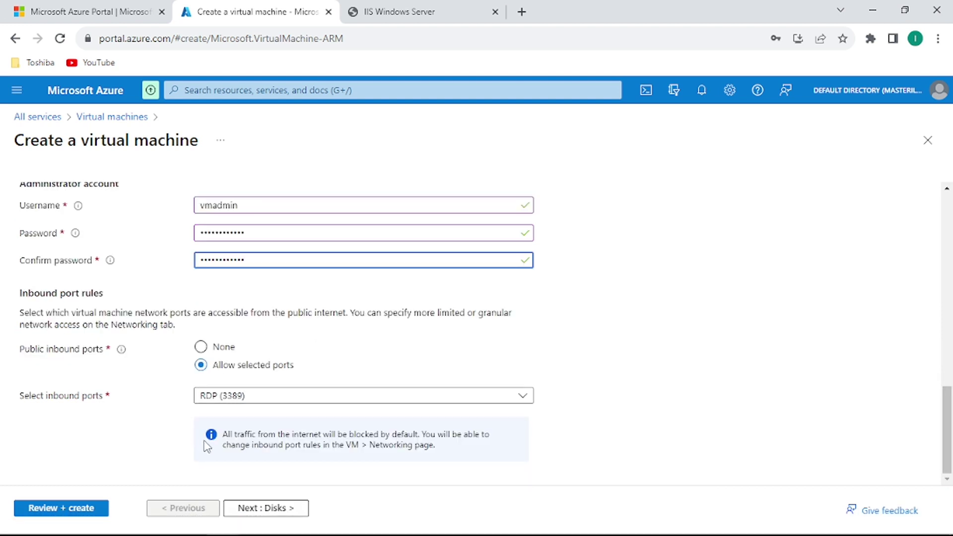
{"action": "left_click", "coordinate": [250, 397]}
{"action": "left_click", "coordinate": [206, 416]}
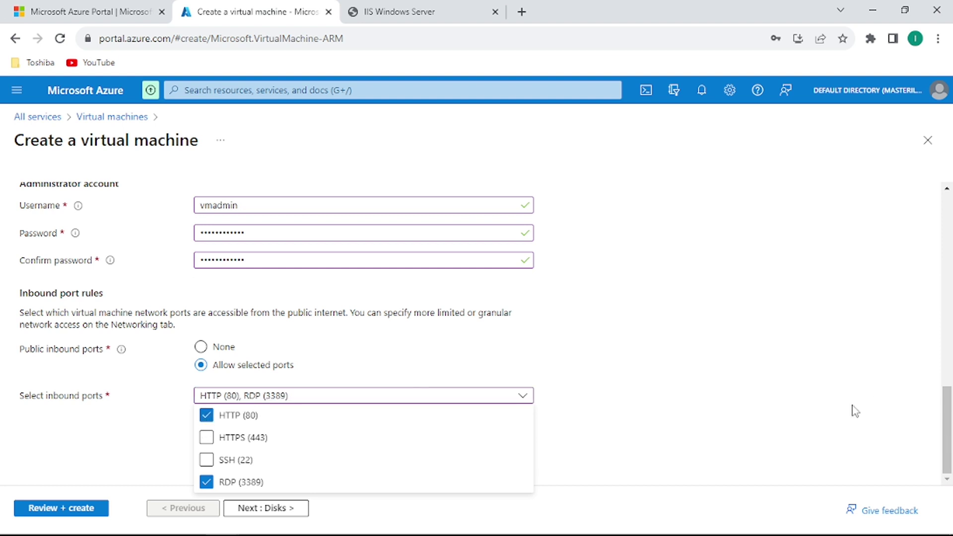
{"action": "left_click", "coordinate": [297, 512]}
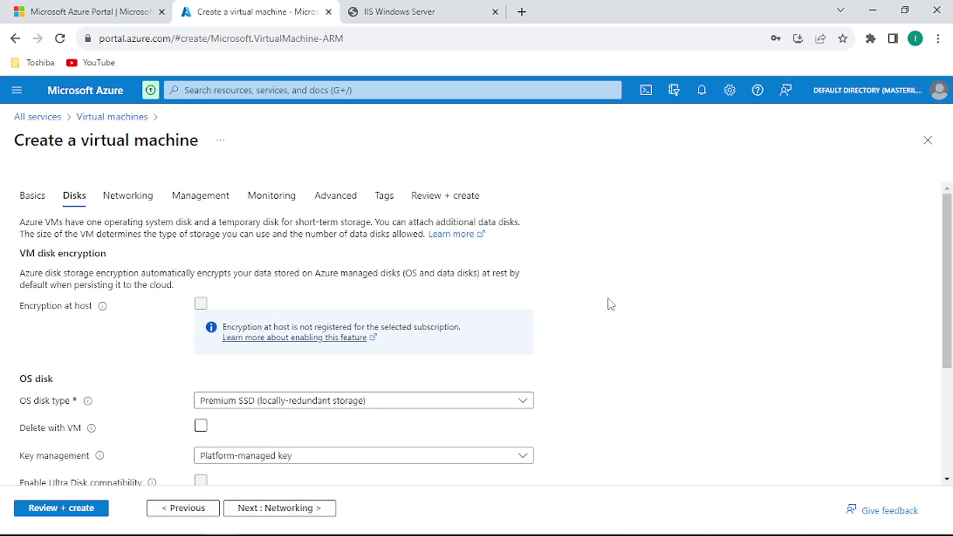
Skip through Disks and Networking to Review + create, where webserver1 passes validation.
{"action": "left_click_drag", "start_coordinate": [947, 265], "coordinate": [947, 318]}
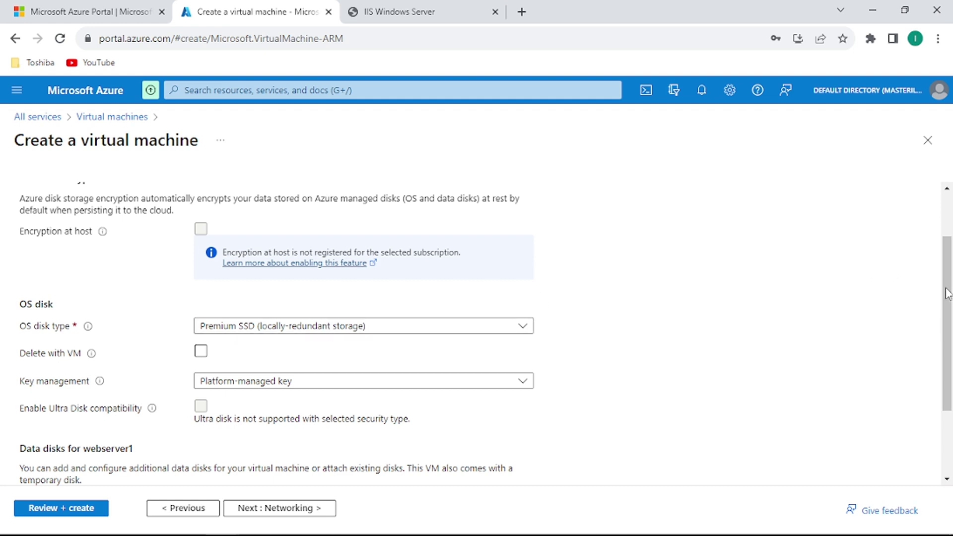
{"action": "mouse_move", "coordinate": [948, 294]}
{"action": "left_mouse_down"}
{"action": "mouse_move", "coordinate": [949, 215]}
{"action": "mouse_move", "coordinate": [950, 289]}
{"action": "left_mouse_up"}
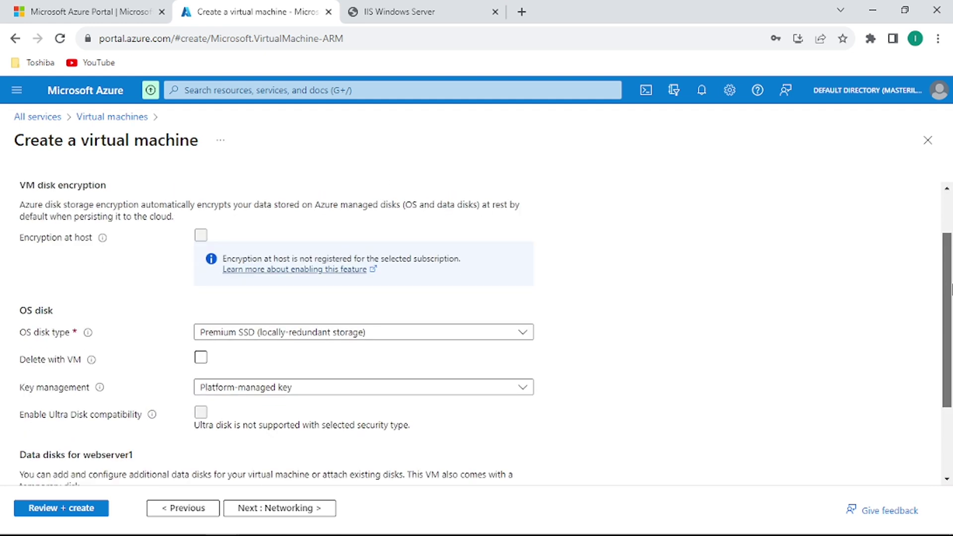
{"action": "left_click", "coordinate": [297, 509]}
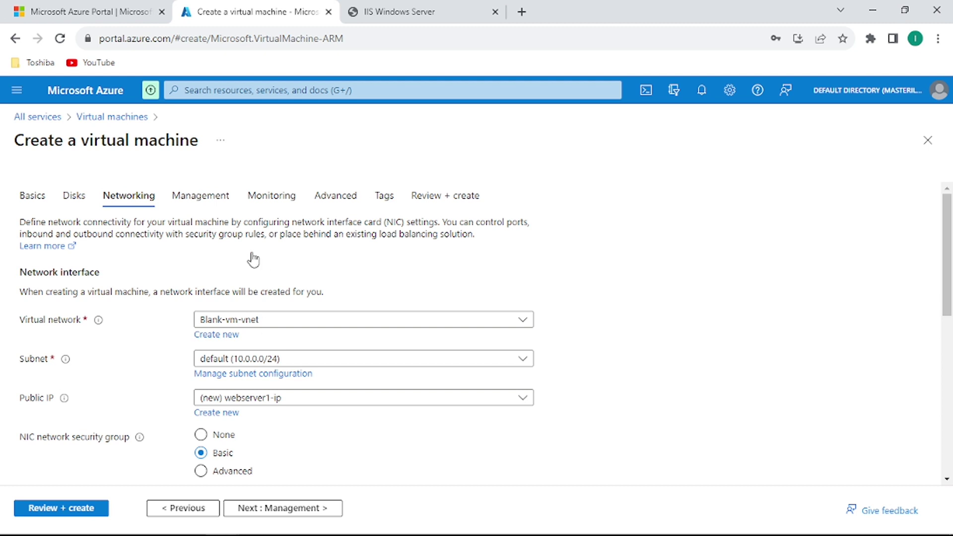
{"action": "left_click", "coordinate": [76, 515]}
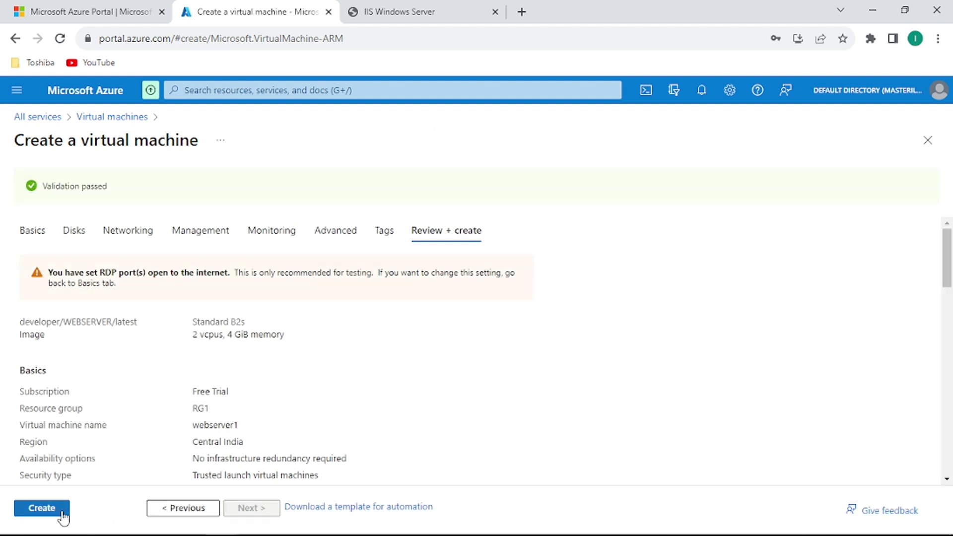
Create webserver1 from developer/WEBSERVER/latest at Standard B2s in RG1, Central India.
{"action": "left_click", "coordinate": [62, 512]}
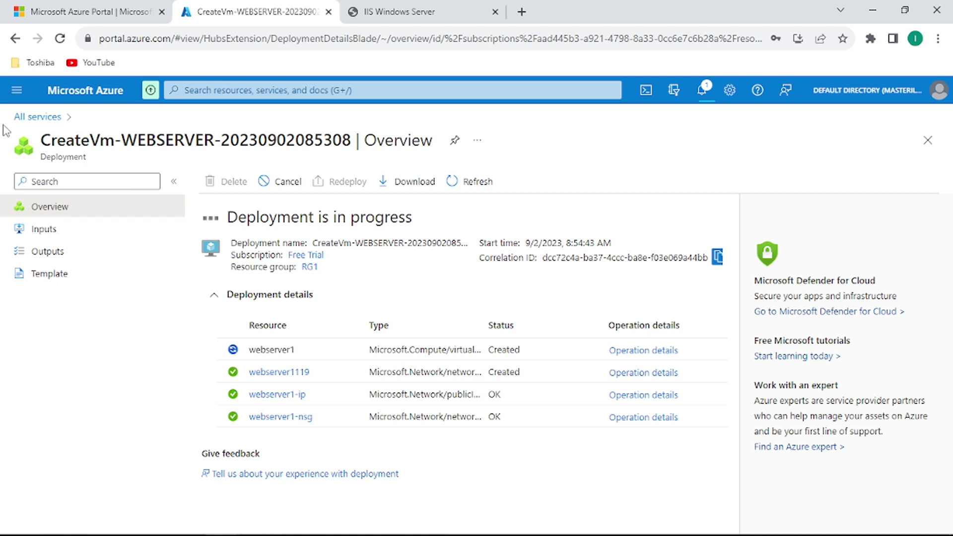
Return to the All services catalogue from the virtual machines list and scroll to Compute.
{"action": "left_click", "coordinate": [45, 118]}
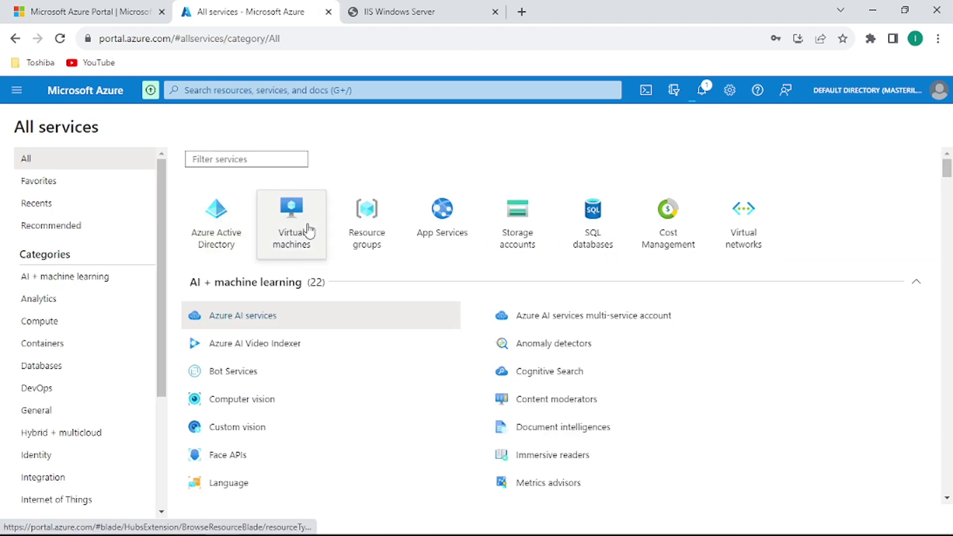
{"action": "left_click", "coordinate": [291, 225]}
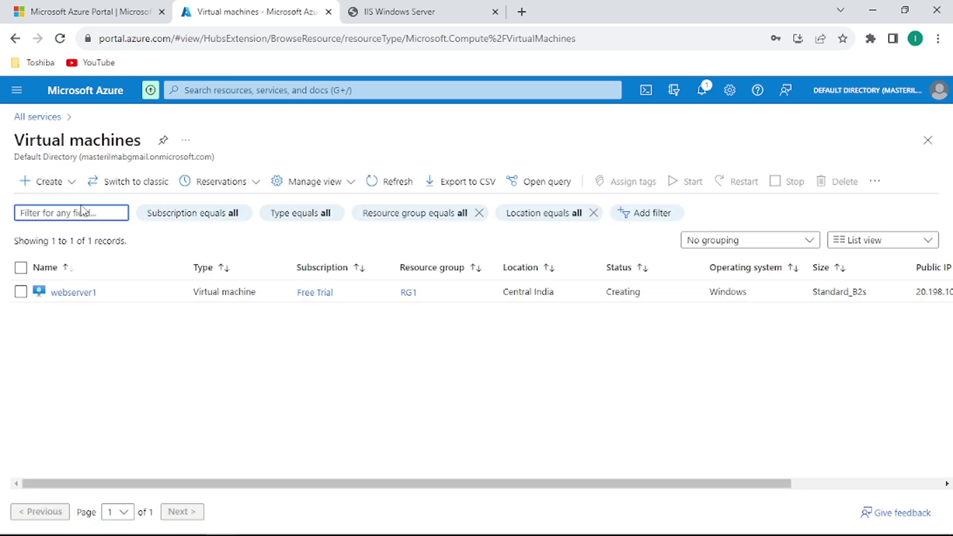
{"action": "left_click", "coordinate": [45, 121]}
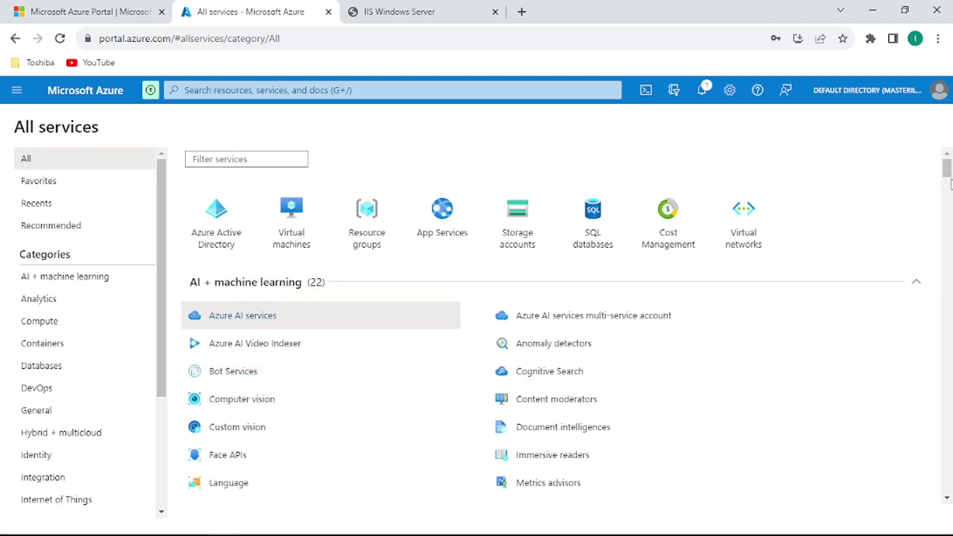
{"action": "left_click_drag", "start_coordinate": [946, 175], "coordinate": [948, 207]}
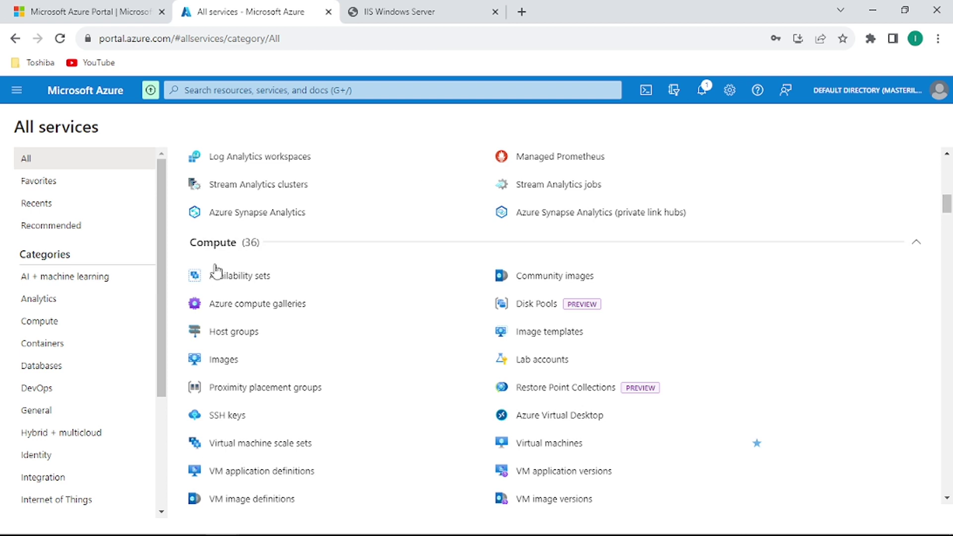
Open Azure compute galleries, then the developer gallery, then its WEBSERVER image definition.
{"action": "left_click", "coordinate": [293, 312]}
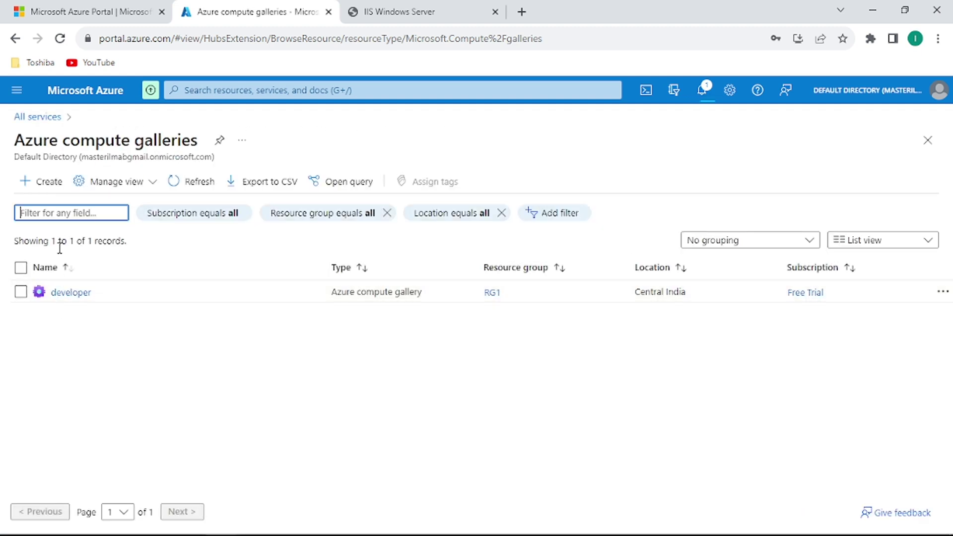
{"action": "left_click", "coordinate": [77, 297]}
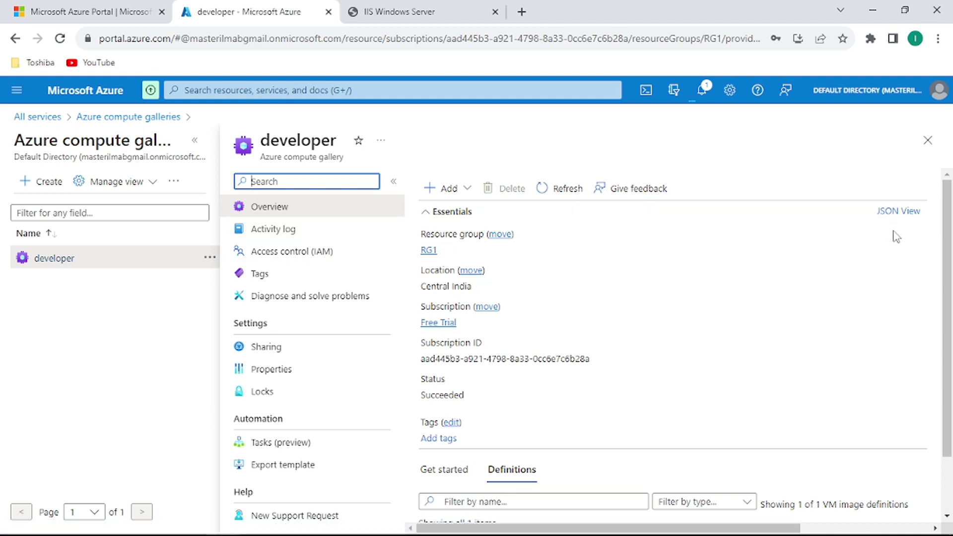
{"action": "scroll", "coordinate": [950, 206], "scroll_direction": "down", "scroll_amount": 1}
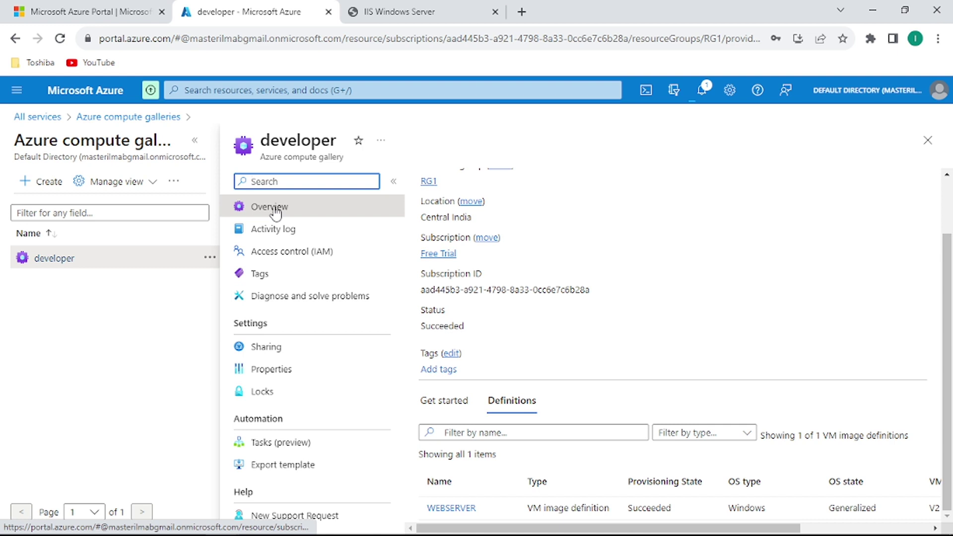
{"action": "left_click", "coordinate": [948, 186]}
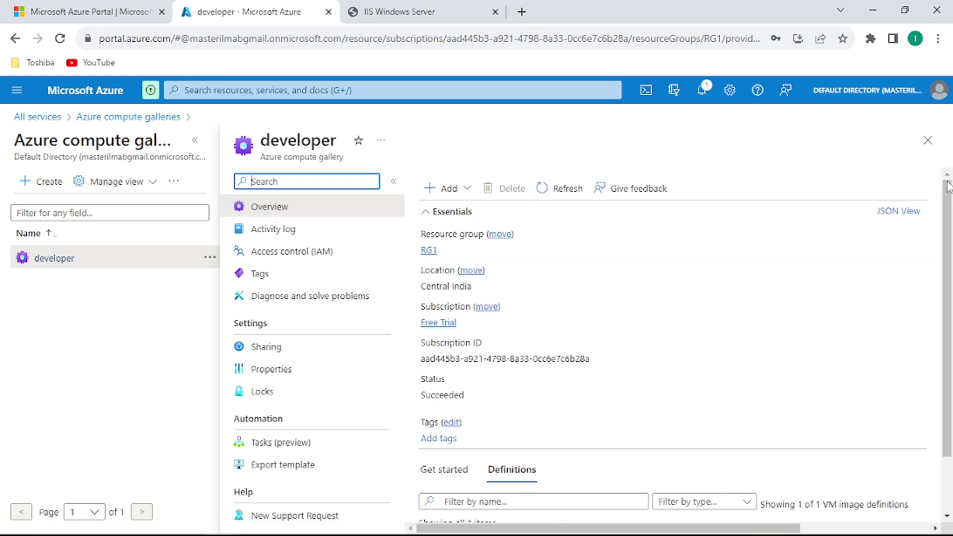
{"action": "left_click_drag", "start_coordinate": [948, 186], "coordinate": [947, 257]}
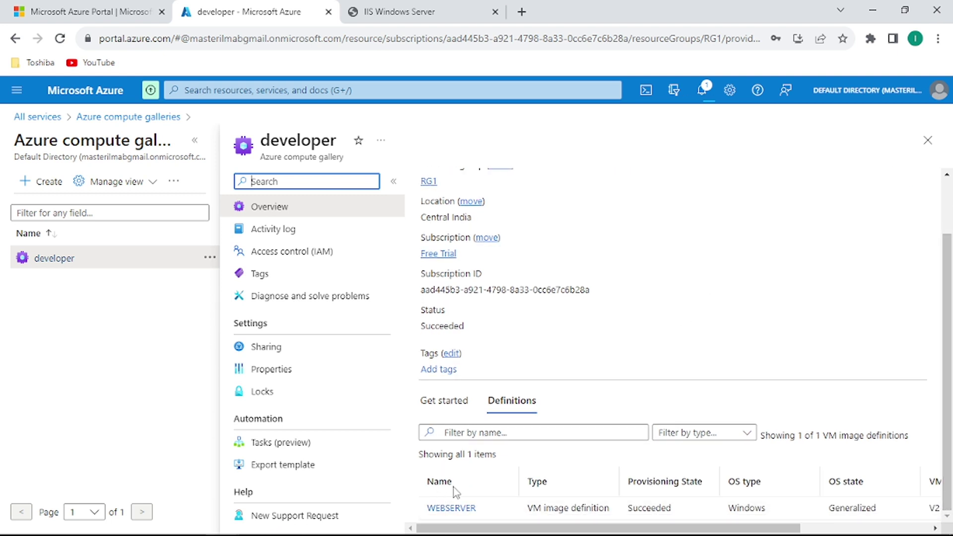
{"action": "left_click", "coordinate": [457, 512]}
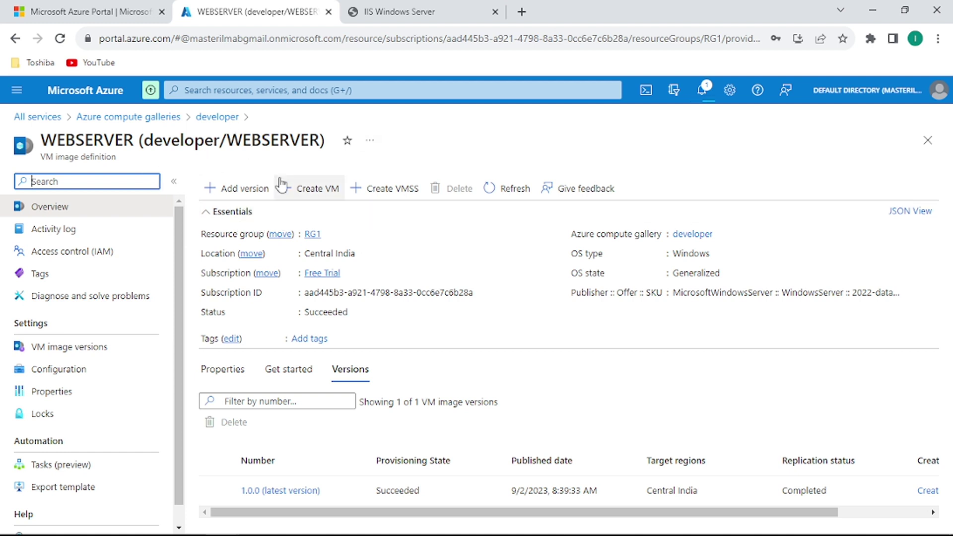
Start a VM named webserver2 from the WEBSERVER image with no infrastructure redundancy.
{"action": "left_click", "coordinate": [319, 193]}
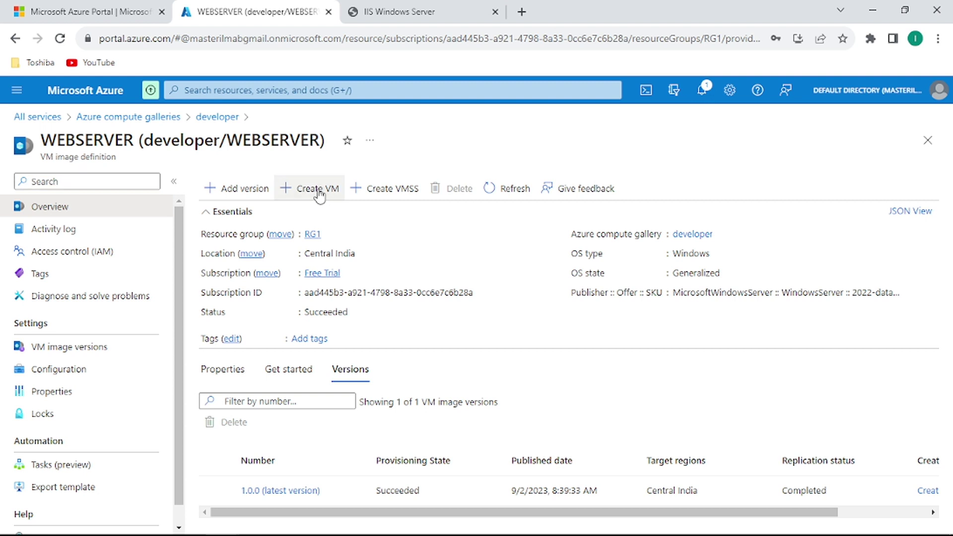
{"action": "left_click", "coordinate": [319, 194]}
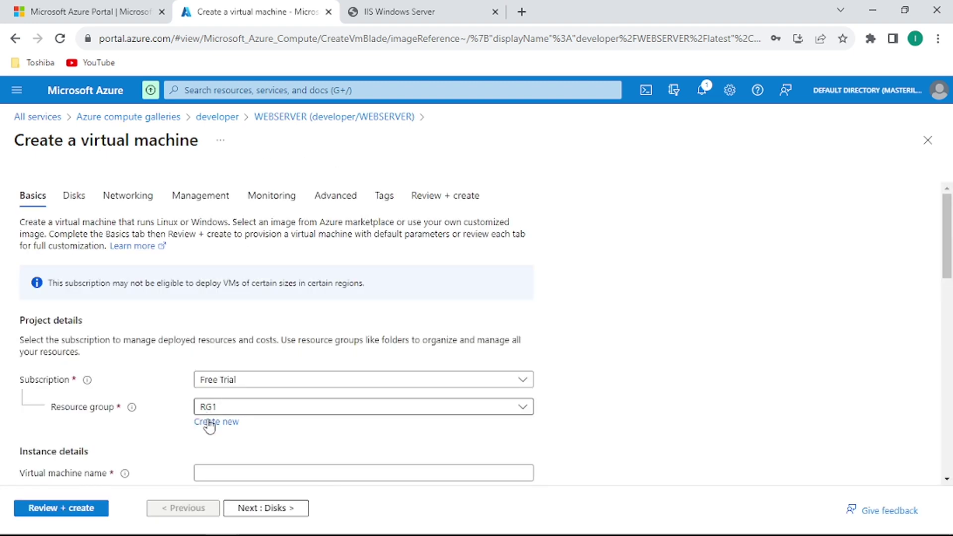
{"action": "left_click", "coordinate": [234, 476]}
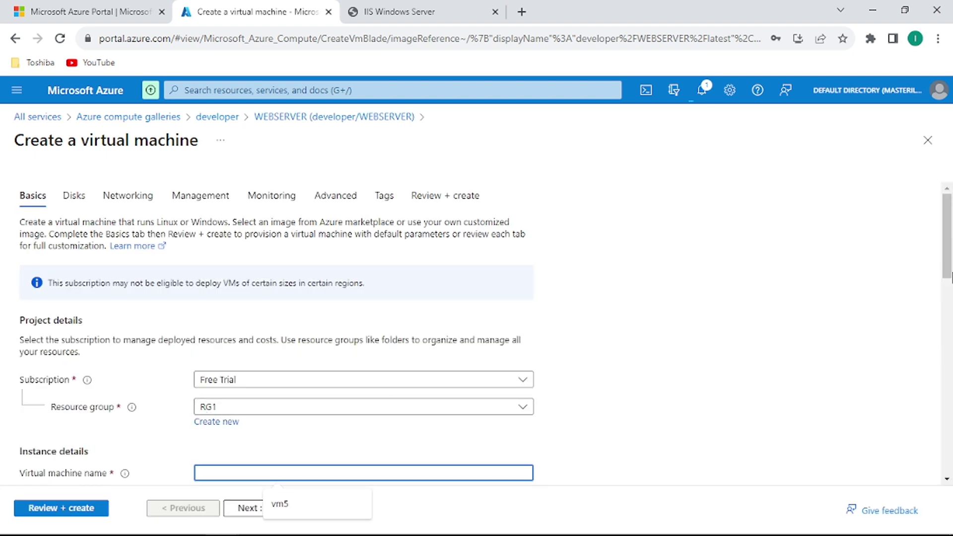
{"action": "left_click_drag", "start_coordinate": [947, 276], "coordinate": [946, 332]}
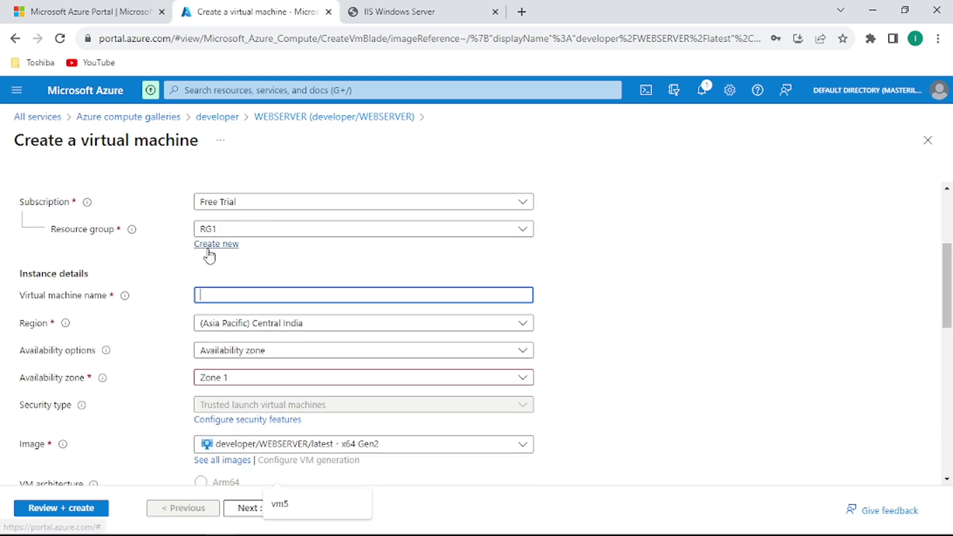
{"action": "left_click", "coordinate": [224, 298]}
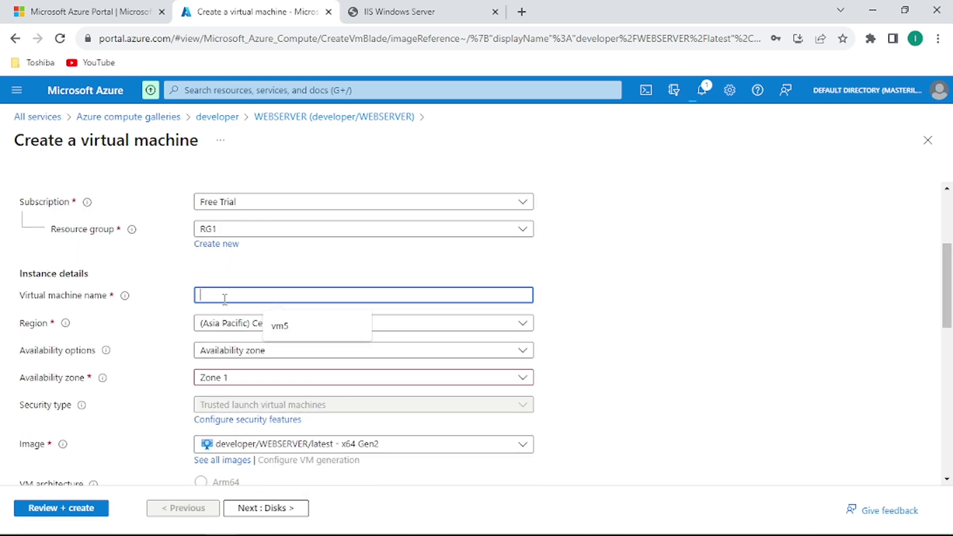
{"action": "type", "text": "webserver2"}
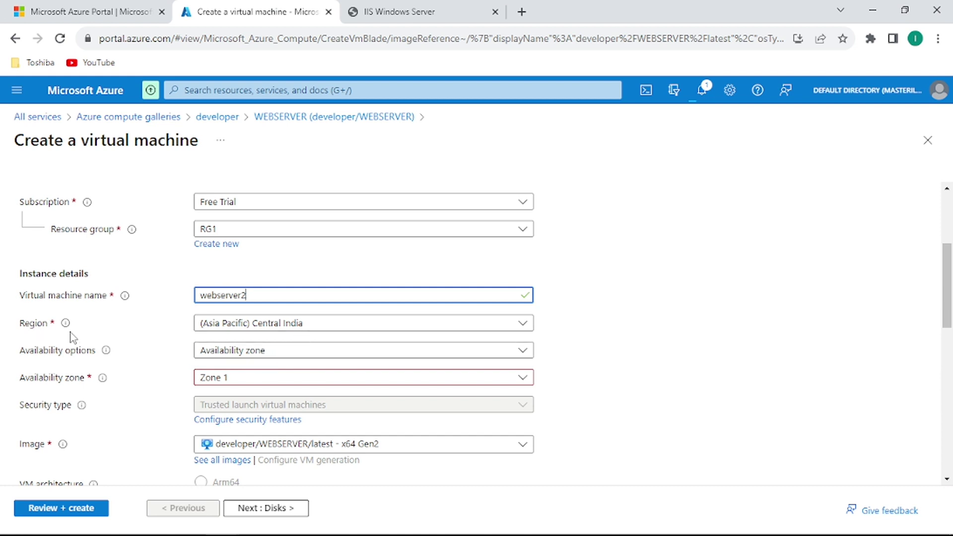
{"action": "left_click", "coordinate": [295, 356]}
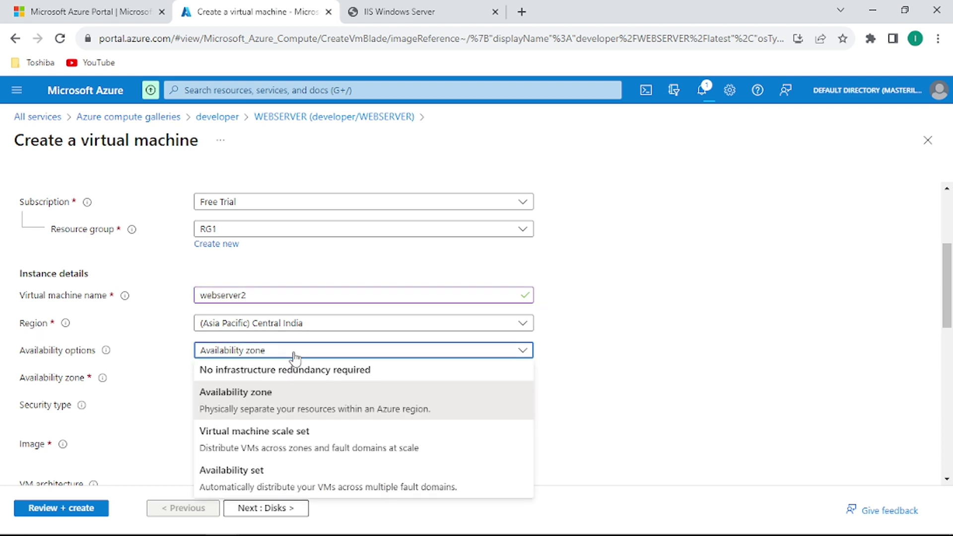
{"action": "left_click", "coordinate": [269, 374]}
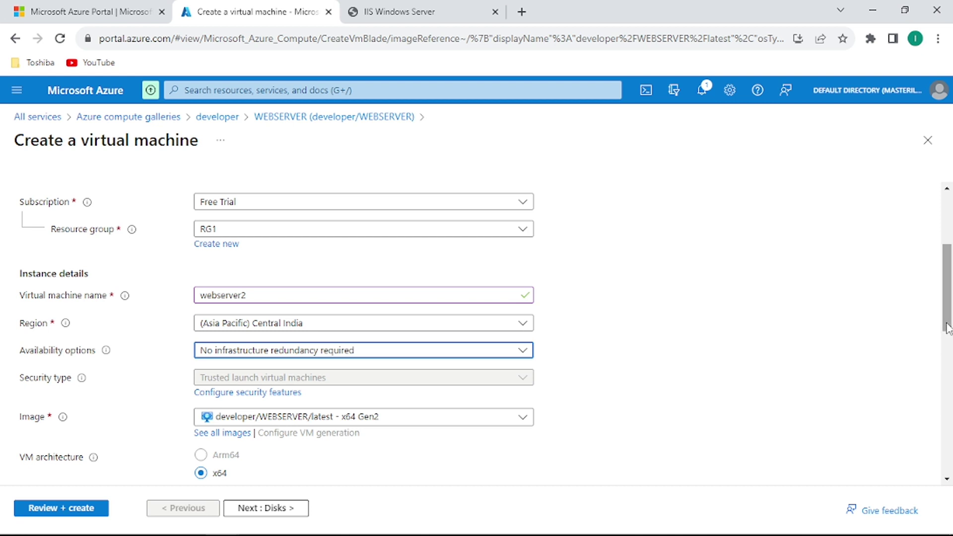
Set the administrator username to vmadmin and enter the account password.
{"action": "left_click_drag", "start_coordinate": [947, 323], "coordinate": [947, 364]}
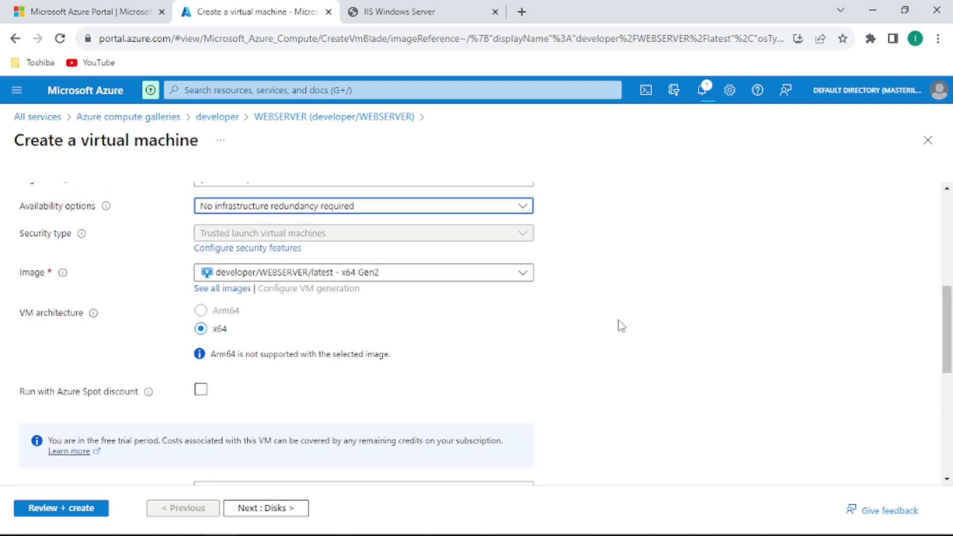
{"action": "left_click_drag", "start_coordinate": [947, 311], "coordinate": [947, 357]}
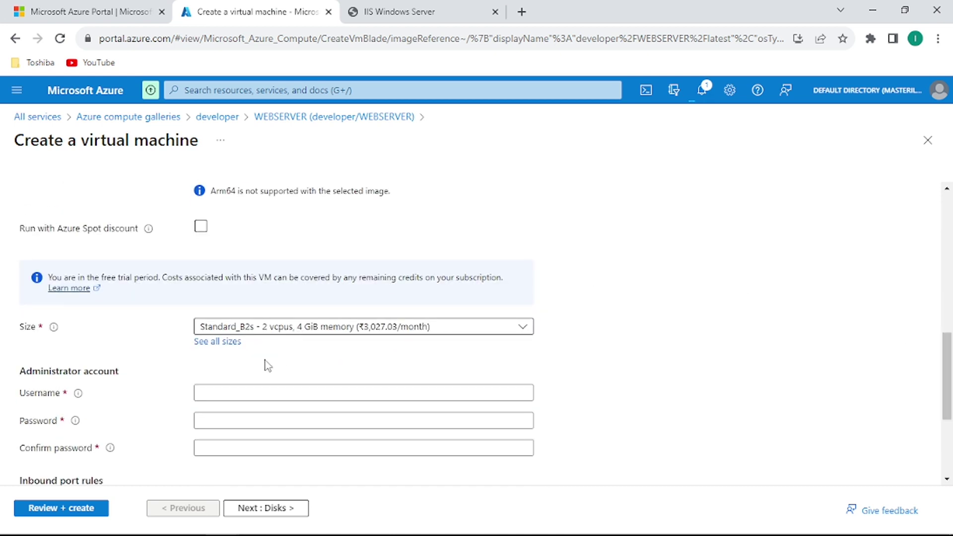
{"action": "left_click", "coordinate": [219, 397]}
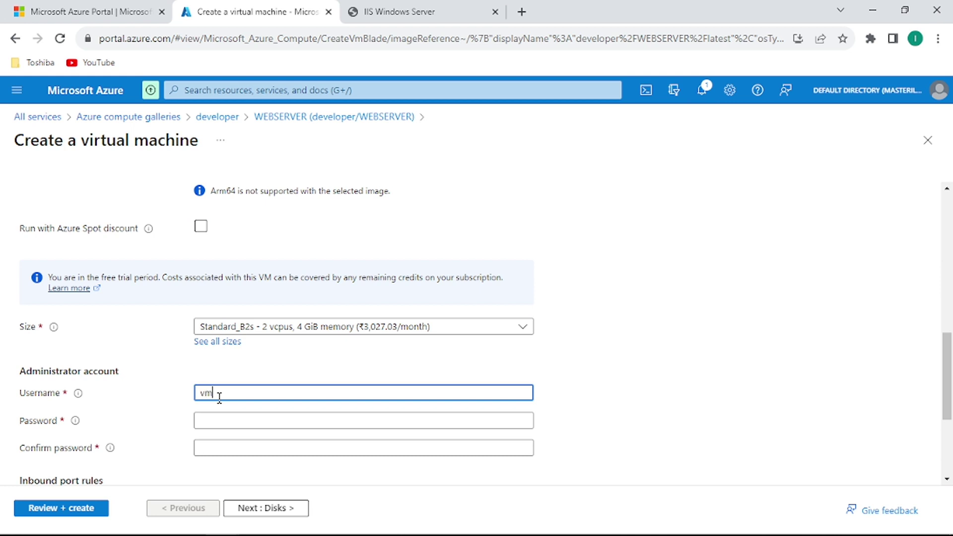
{"action": "type", "text": "vmadmin"}
{"action": "key", "text": "Tab"}
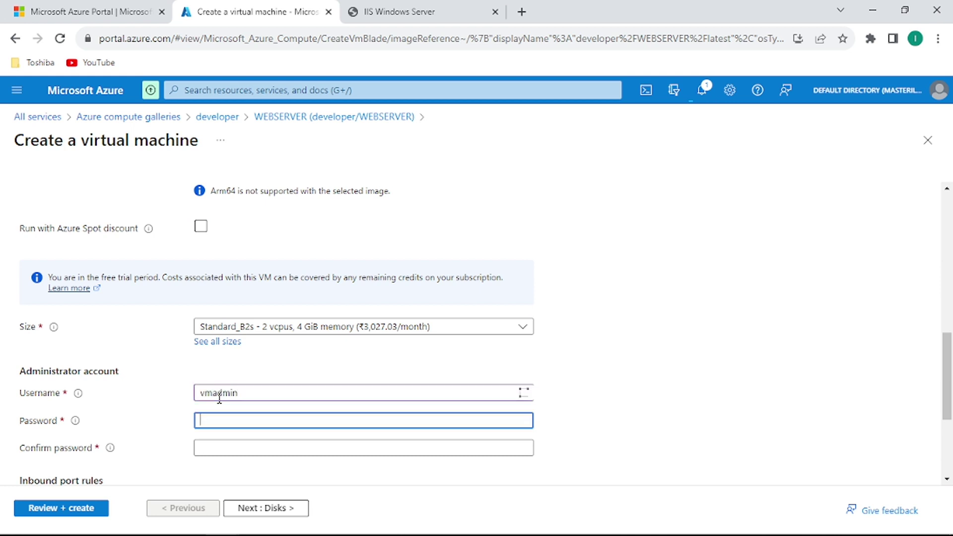
{"action": "type", "text": "Pd"}
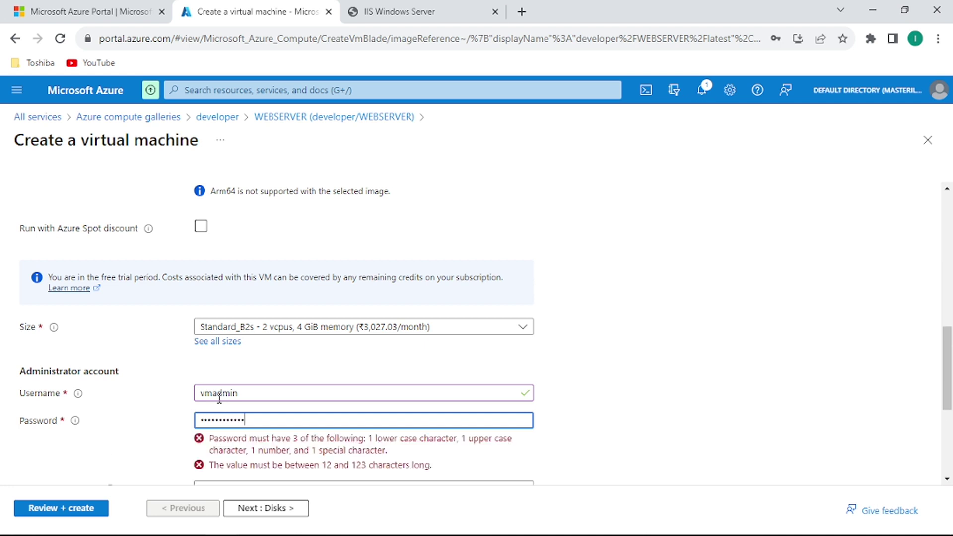
{"action": "key", "text": "Tab"}
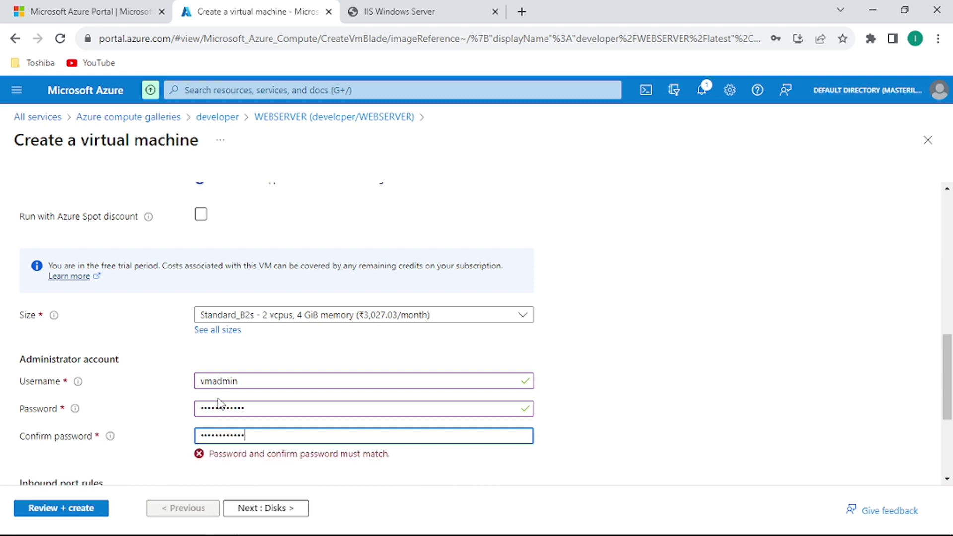
Allow inbound HTTP (80) alongside RDP and move on to the Disks settings.
{"action": "scroll", "coordinate": [219, 401], "scroll_direction": "down", "scroll_amount": 3}
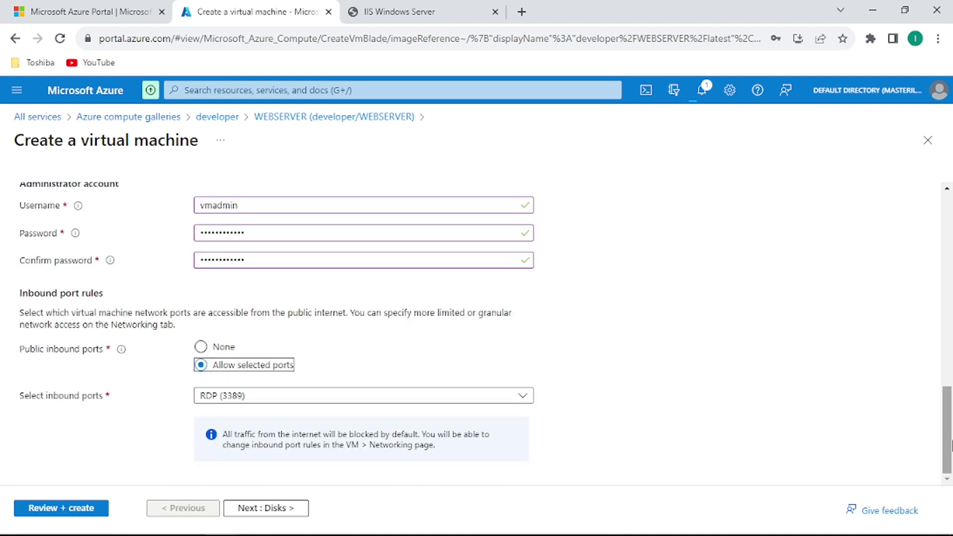
{"action": "left_click", "coordinate": [283, 403]}
{"action": "left_click", "coordinate": [207, 417]}
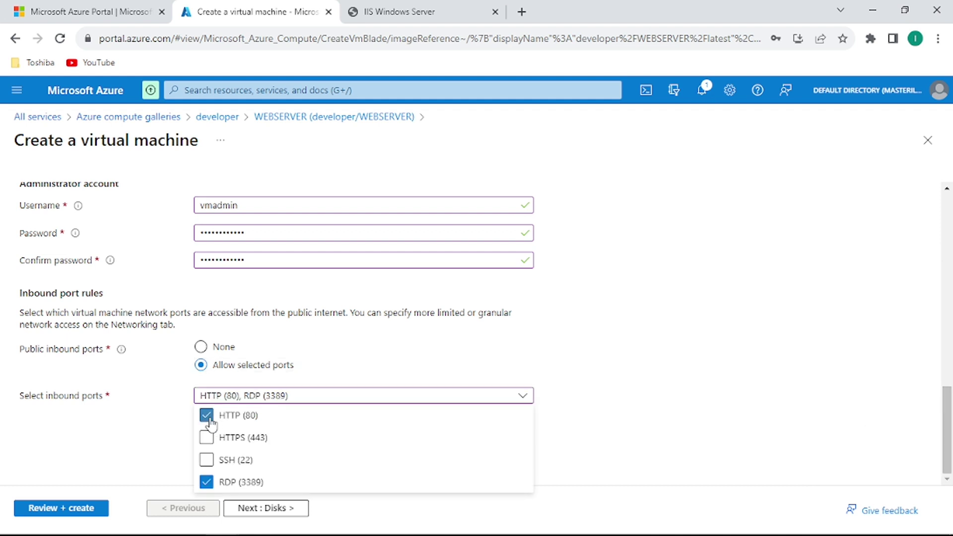
{"action": "left_click", "coordinate": [281, 509]}
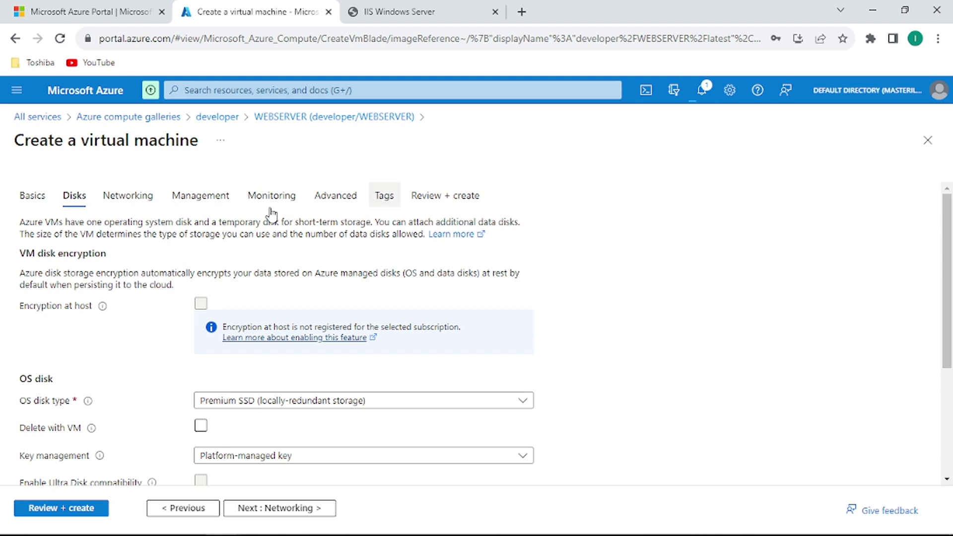
Pass Review + create validation for webserver2 and submit it for deployment.
{"action": "left_click", "coordinate": [90, 512]}
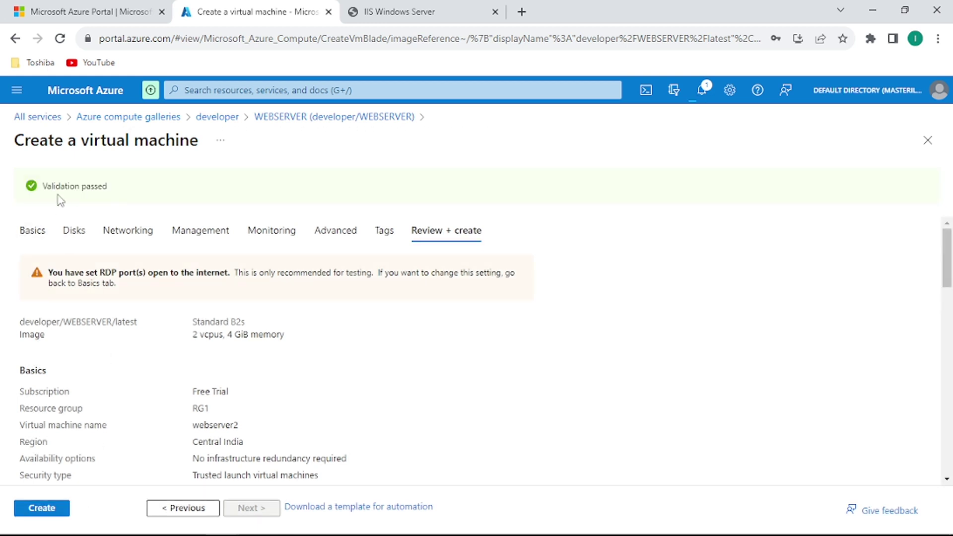
{"action": "left_click", "coordinate": [41, 508]}
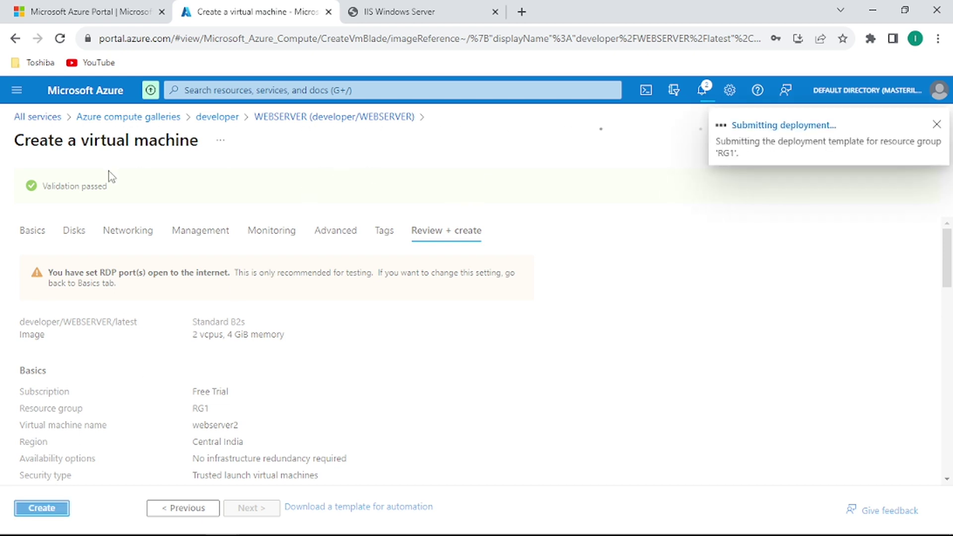
Go through the main navigation and All services to the Virtual machines list.
{"action": "left_click", "coordinate": [16, 95]}
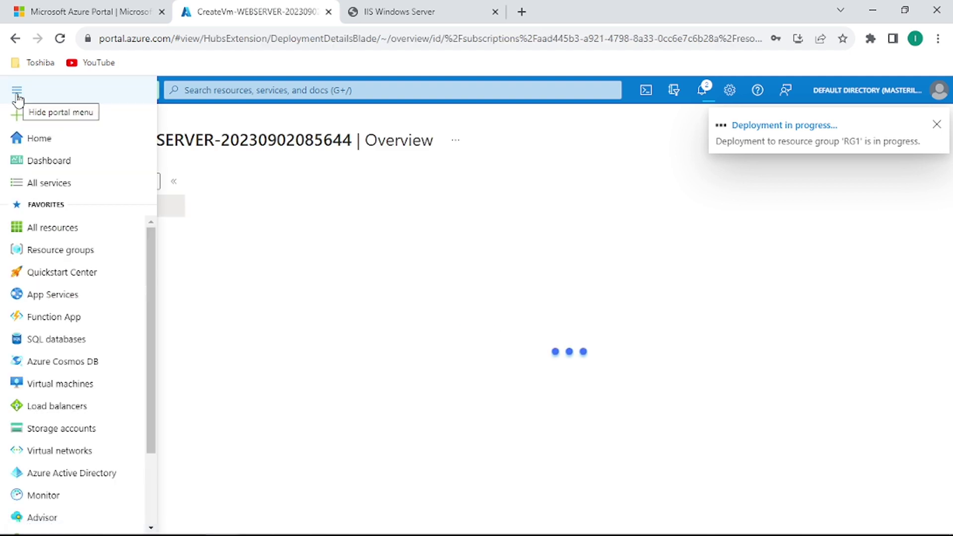
{"action": "left_click", "coordinate": [44, 182]}
{"action": "scroll", "coordinate": [309, 270], "scroll_direction": "down", "scroll_amount": 10}
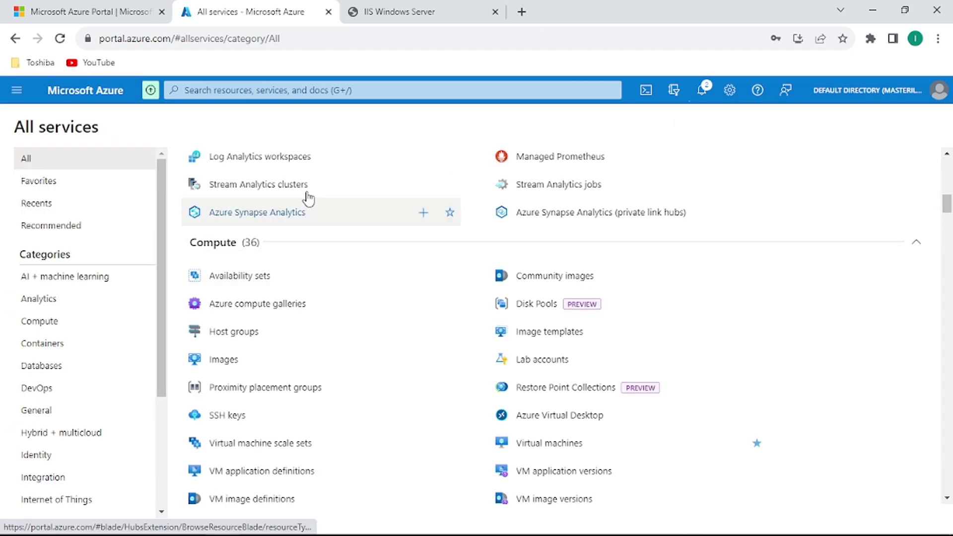
{"action": "scroll", "coordinate": [947, 176], "scroll_direction": "up", "scroll_amount": 15}
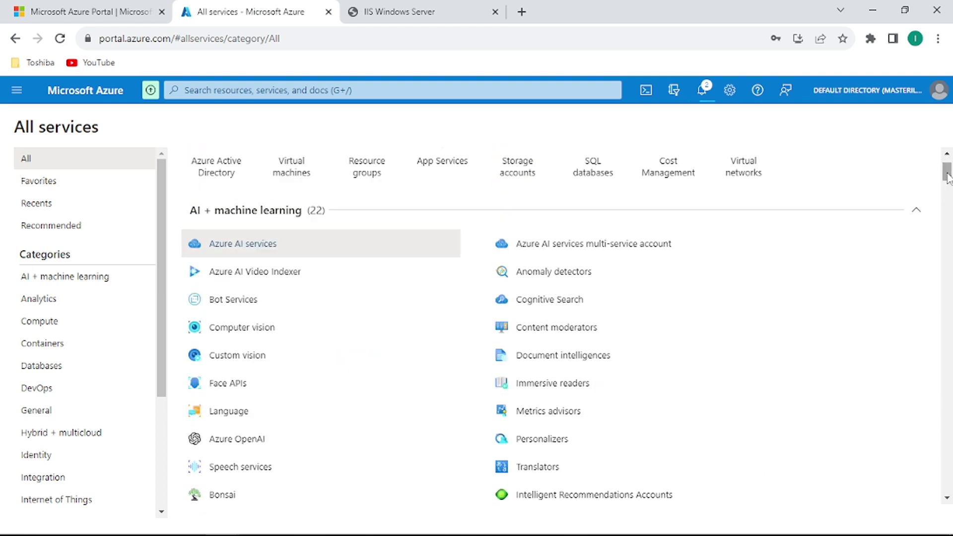
{"action": "scroll", "coordinate": [947, 176], "scroll_direction": "up", "scroll_amount": 2}
{"action": "left_click", "coordinate": [302, 242]}
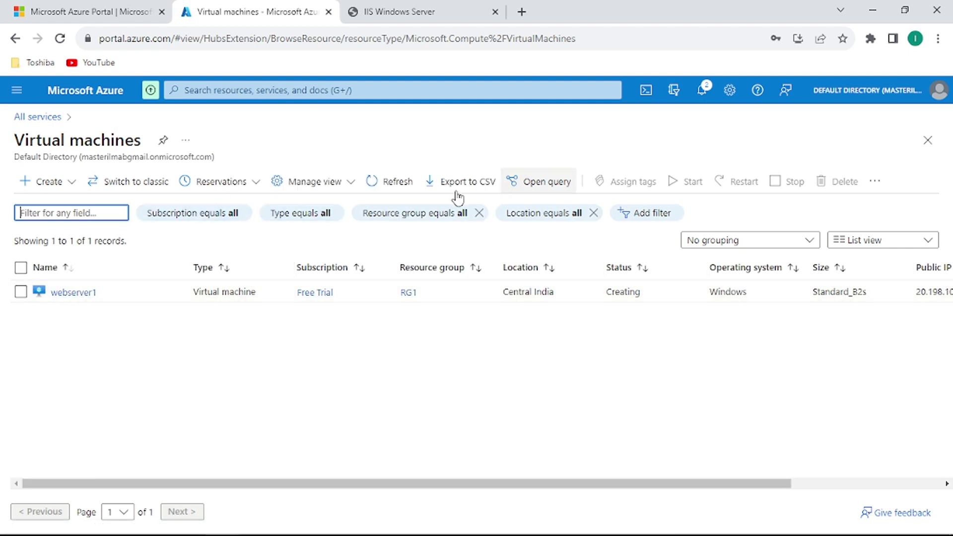
Refresh the list and check notifications until webserver2 appears and webserver1 shows Running.
{"action": "left_click", "coordinate": [394, 183]}
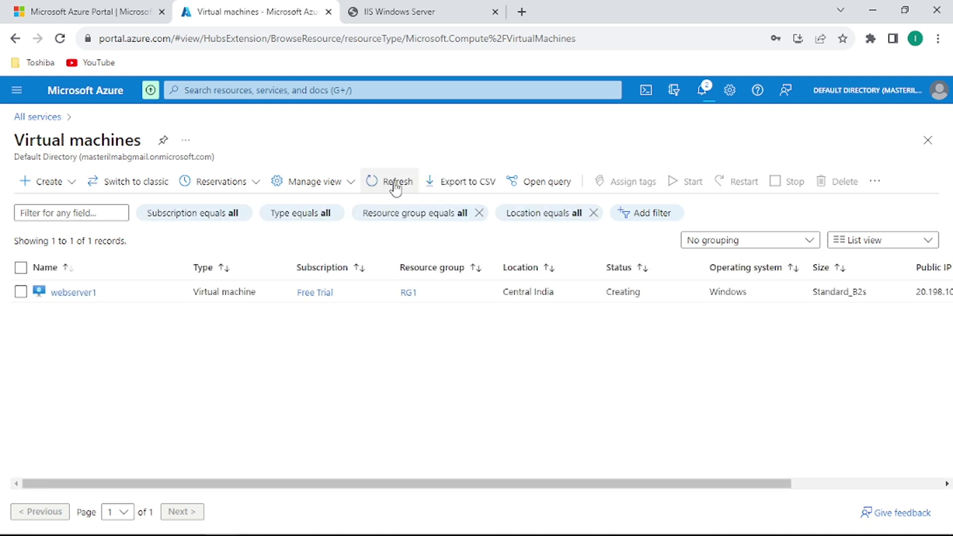
{"action": "left_click", "coordinate": [395, 184]}
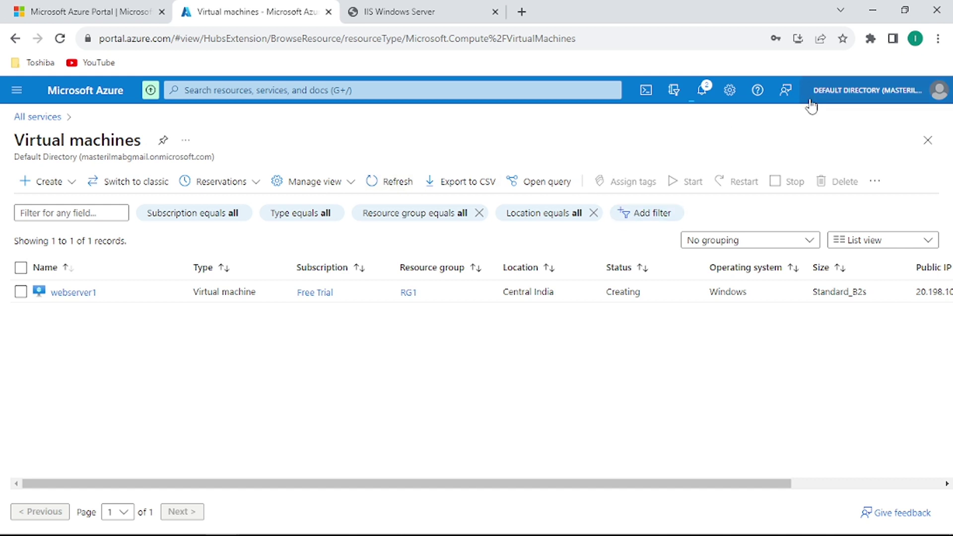
{"action": "left_click", "coordinate": [703, 92]}
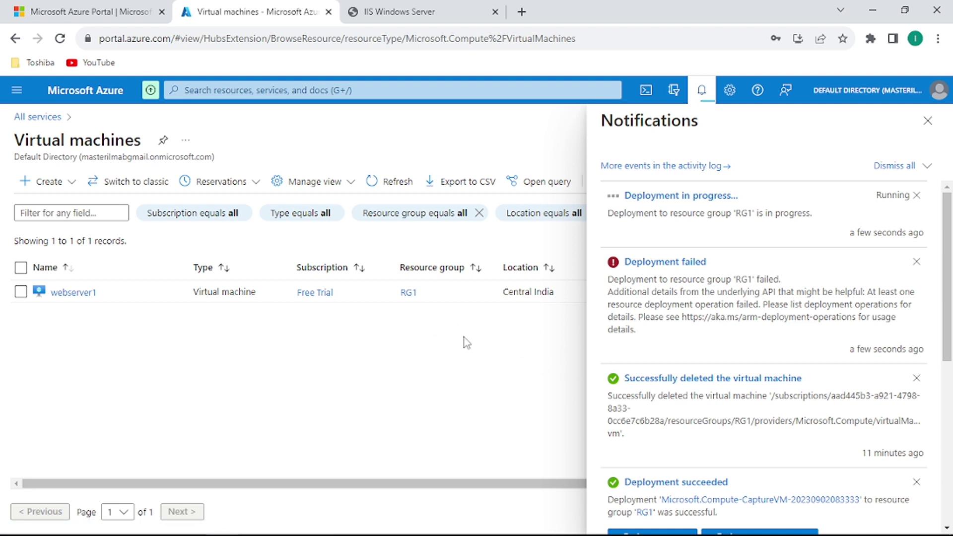
{"action": "left_click", "coordinate": [927, 120]}
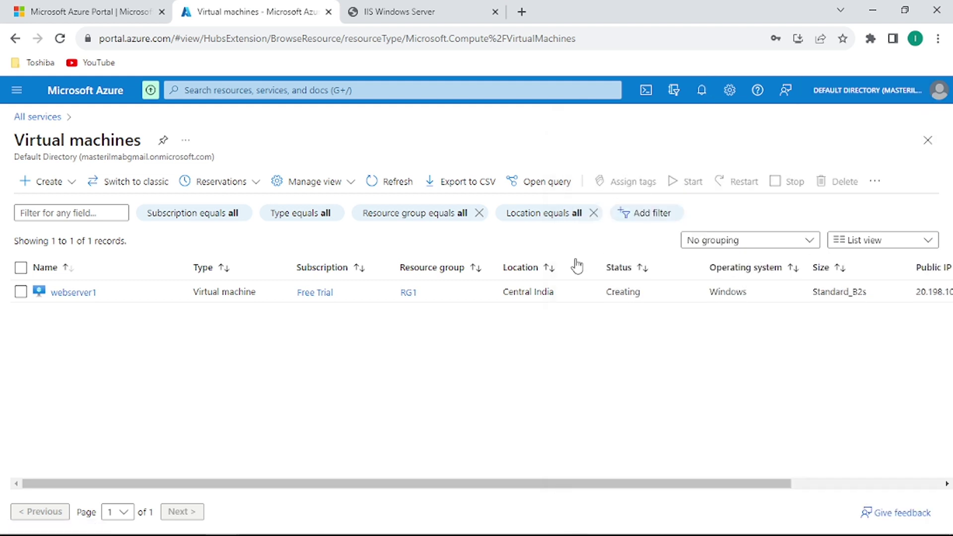
{"action": "left_click", "coordinate": [378, 185]}
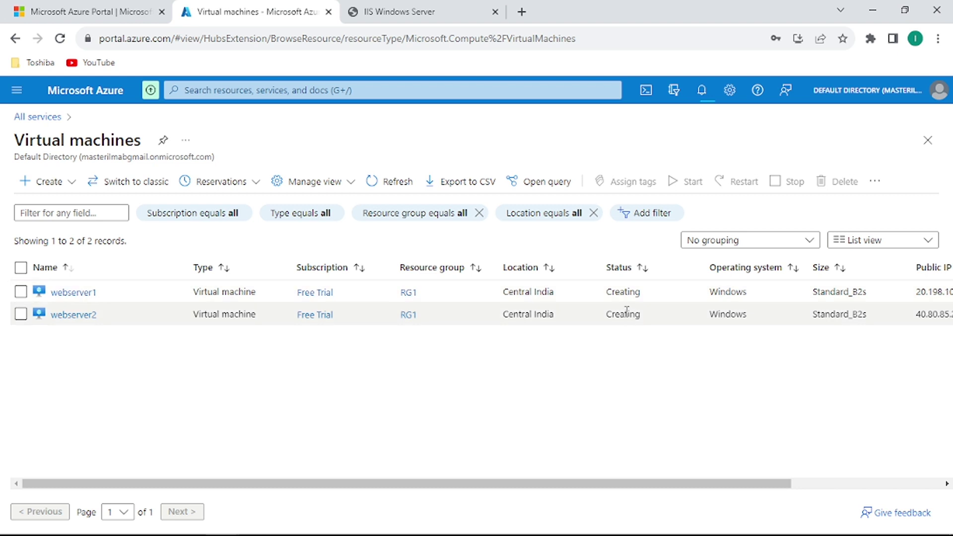
{"action": "left_click_drag", "start_coordinate": [658, 490], "coordinate": [799, 494]}
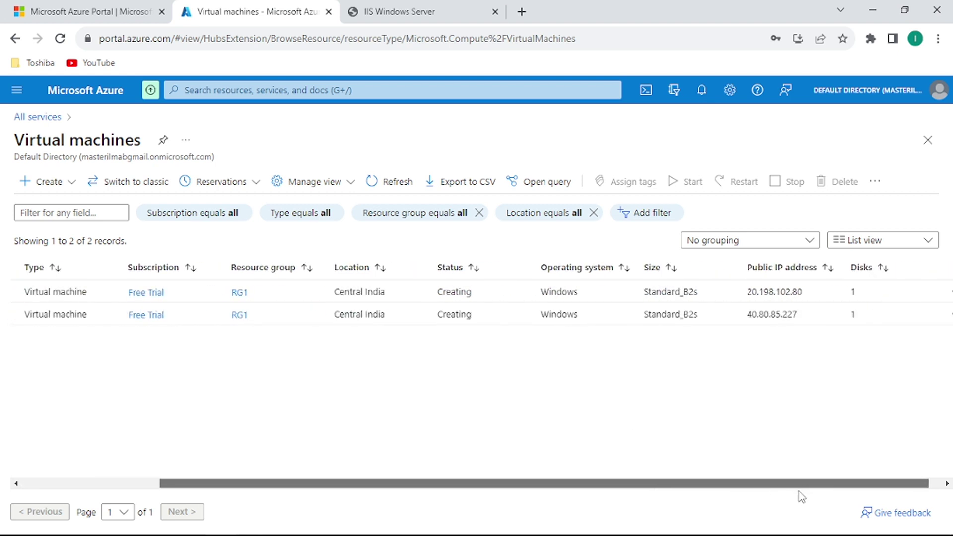
{"action": "left_click", "coordinate": [382, 181]}
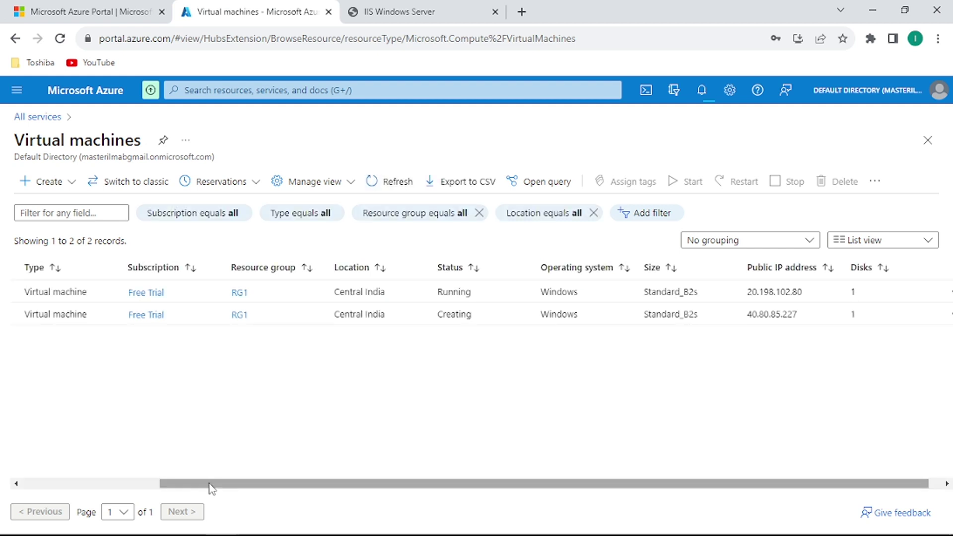
{"action": "left_click", "coordinate": [133, 485]}
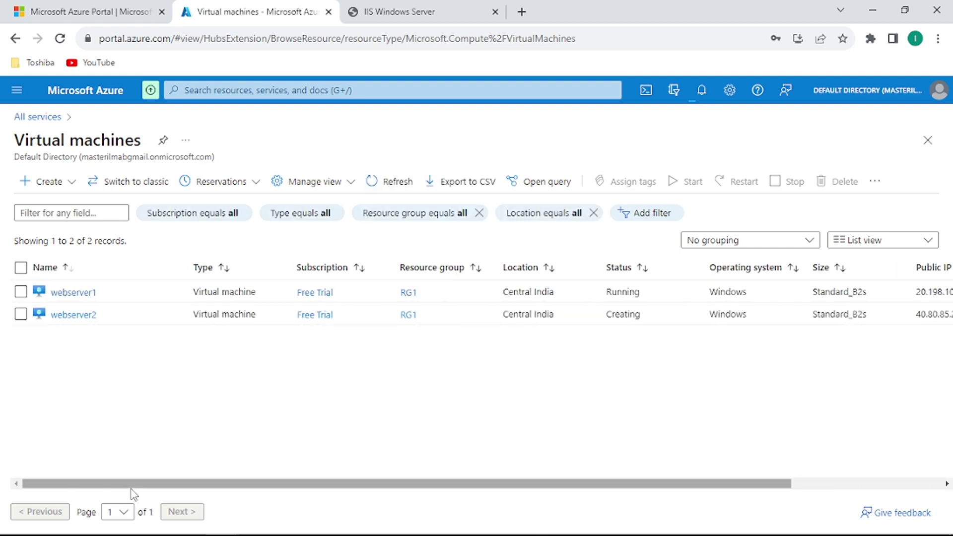
Copy webserver1's public IP 20.198.102.80 from its Connect page.
{"action": "left_click", "coordinate": [86, 294]}
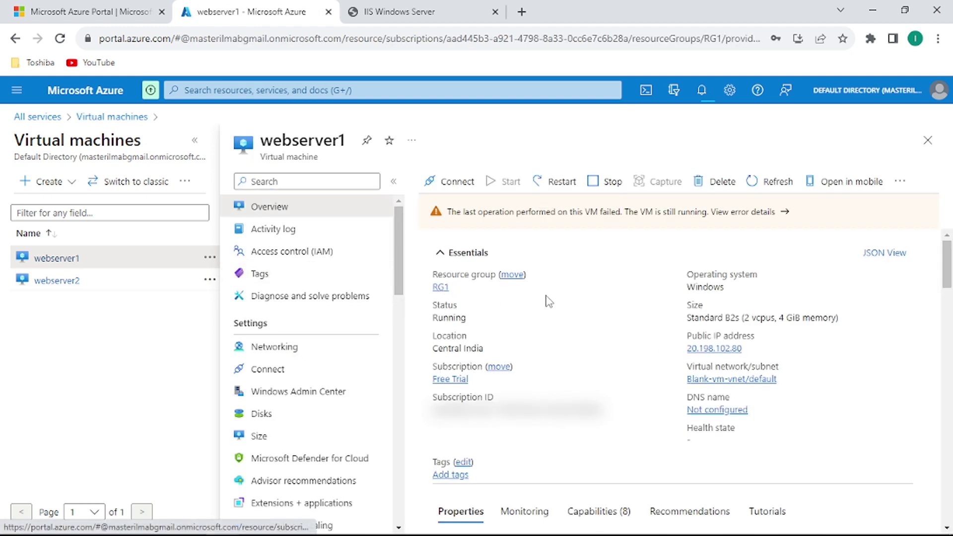
{"action": "left_click", "coordinate": [457, 184]}
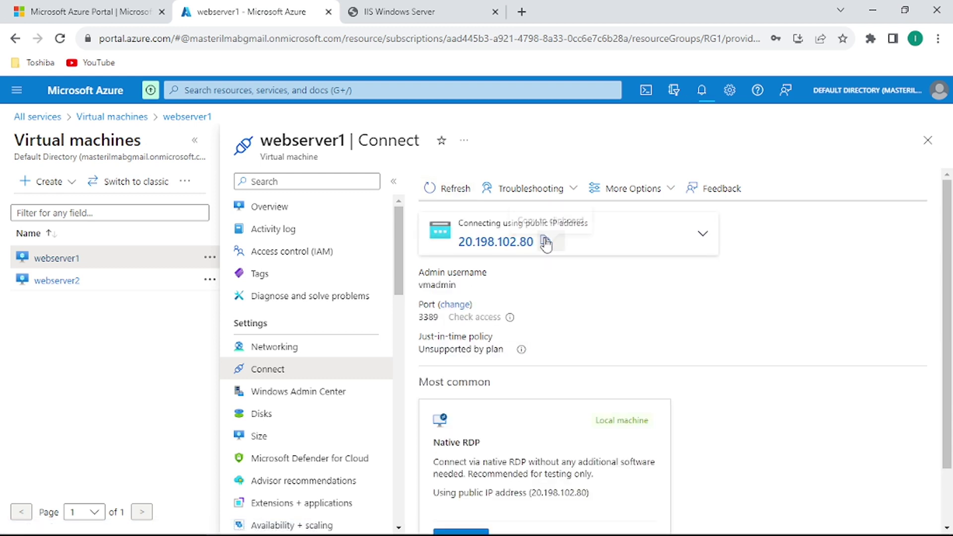
{"action": "left_click", "coordinate": [545, 243]}
{"action": "left_click", "coordinate": [521, 12]}
Load 20.198.102.80 to confirm the R7CT IIS page, then return to the webserver1 Azure tab.
{"action": "left_click", "coordinate": [471, 35]}
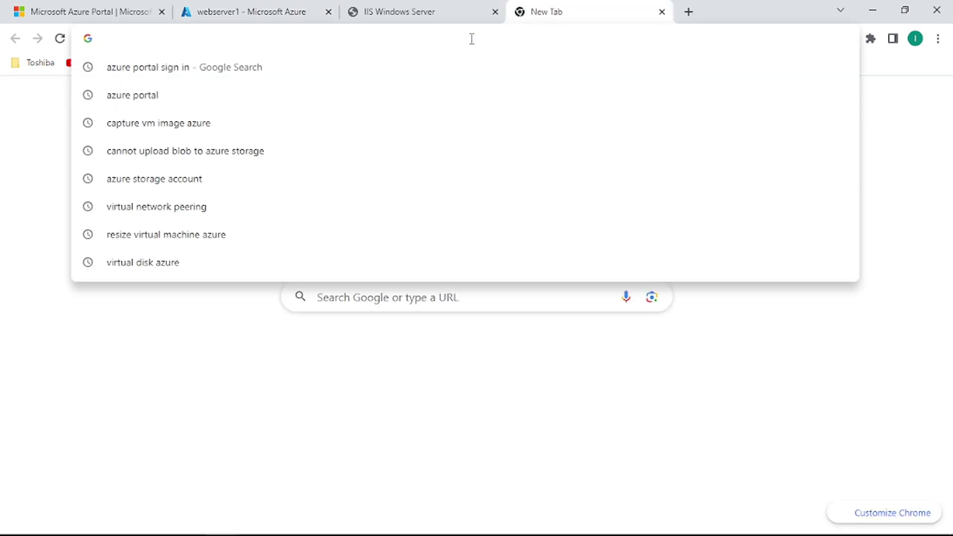
{"action": "key", "text": "ctrl+v"}
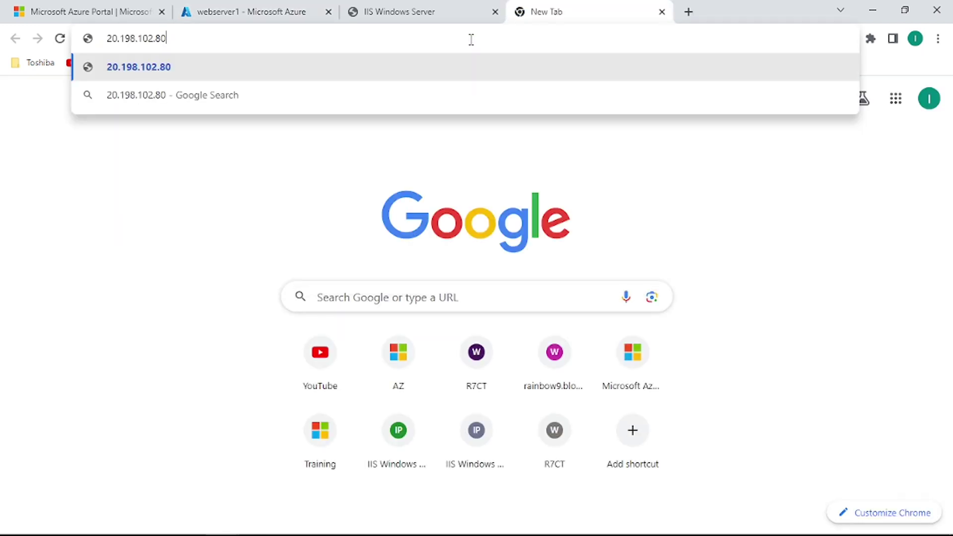
{"action": "key", "text": "Return"}
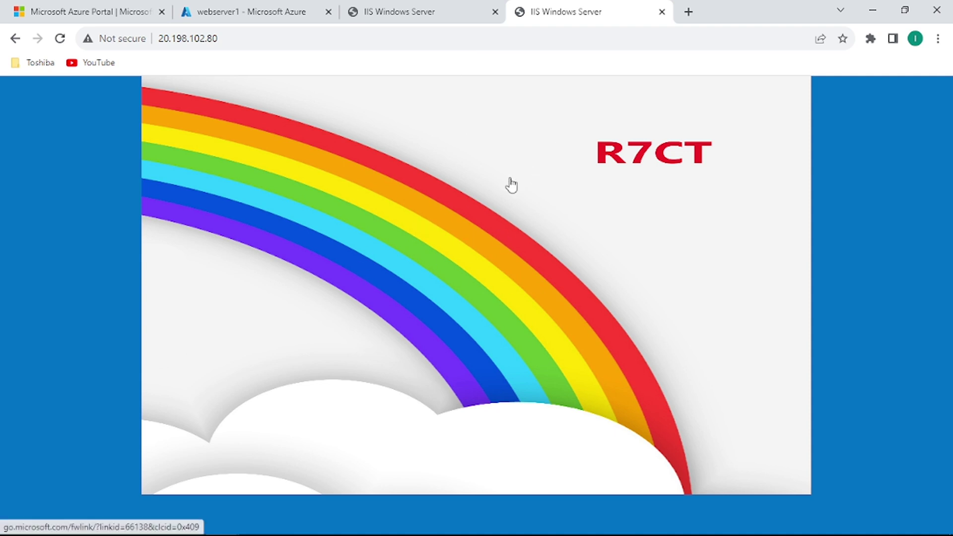
{"action": "left_click", "coordinate": [254, 13]}
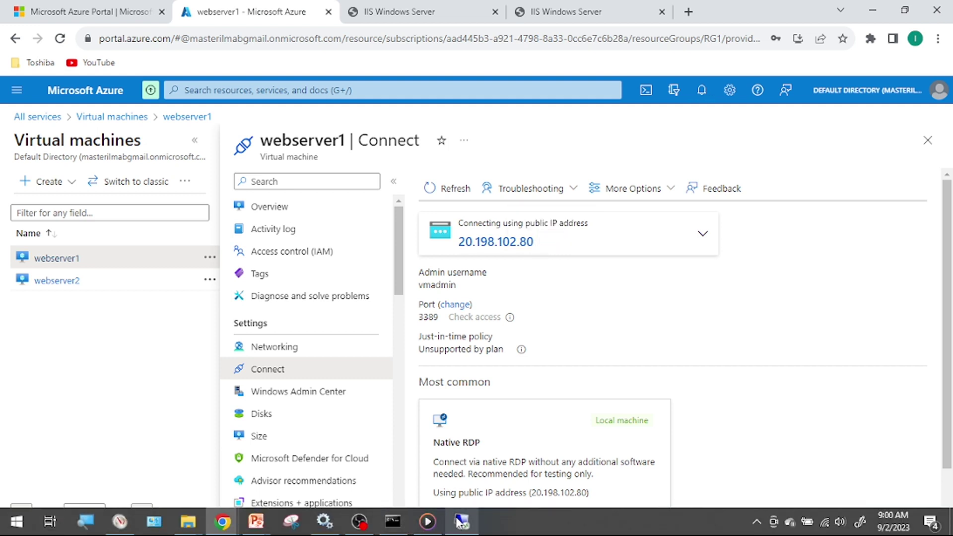
Remote-desktop to 20.198.102.80 with the admin password and accept the certificate warning.
{"action": "left_click", "coordinate": [460, 522]}
{"action": "right_click", "coordinate": [460, 522]}
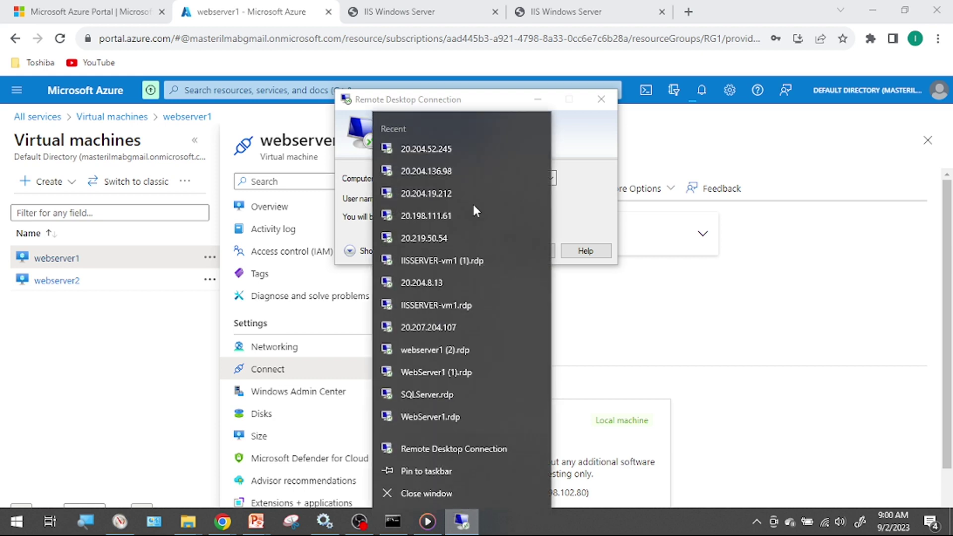
{"action": "left_click", "coordinate": [565, 104]}
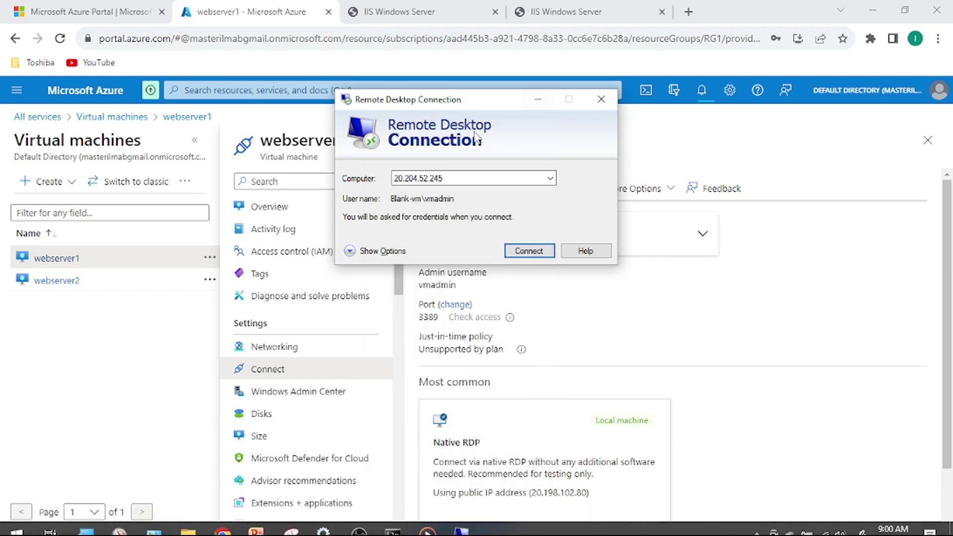
{"action": "double_click", "coordinate": [460, 180]}
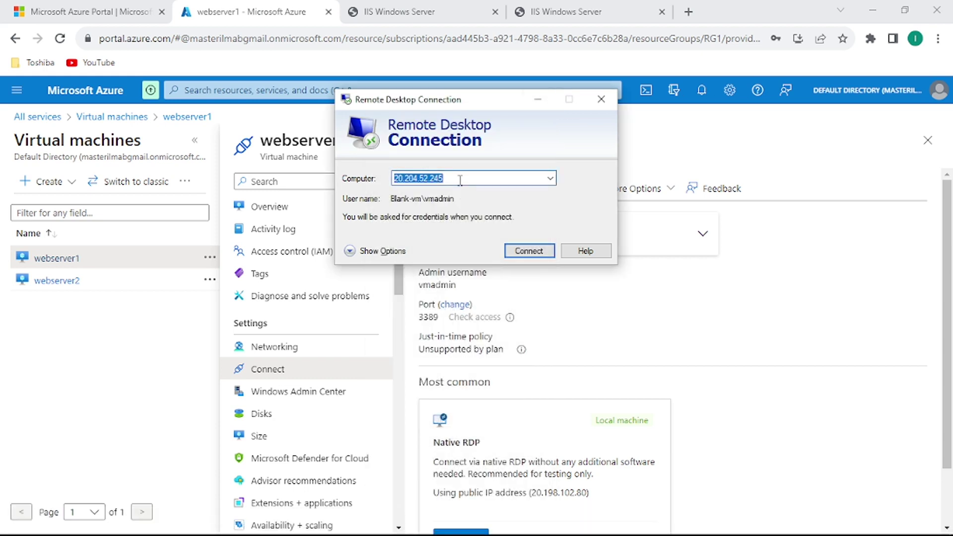
{"action": "key", "text": "ctrl+v"}
{"action": "key", "text": "Return"}
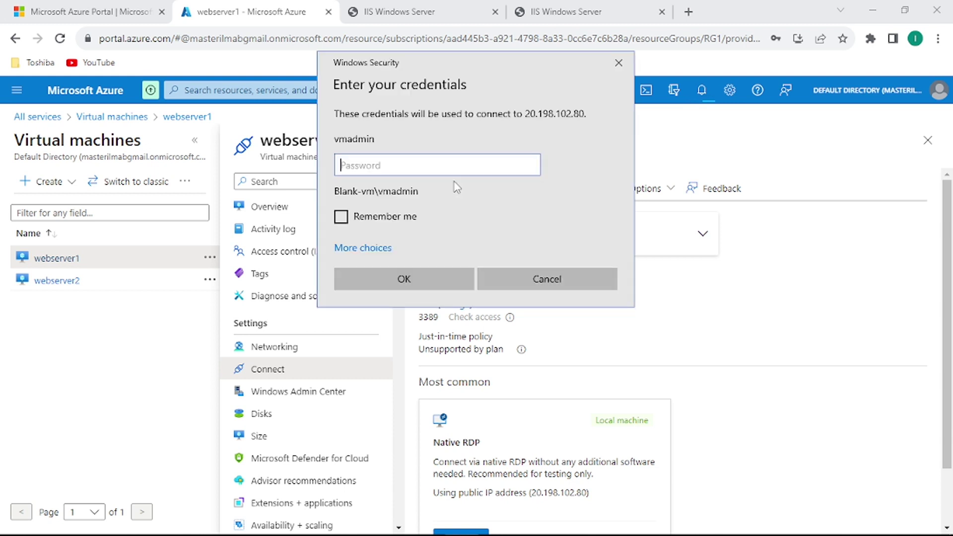
{"action": "type", "text": "•••••••••"}
{"action": "key", "text": "Return"}
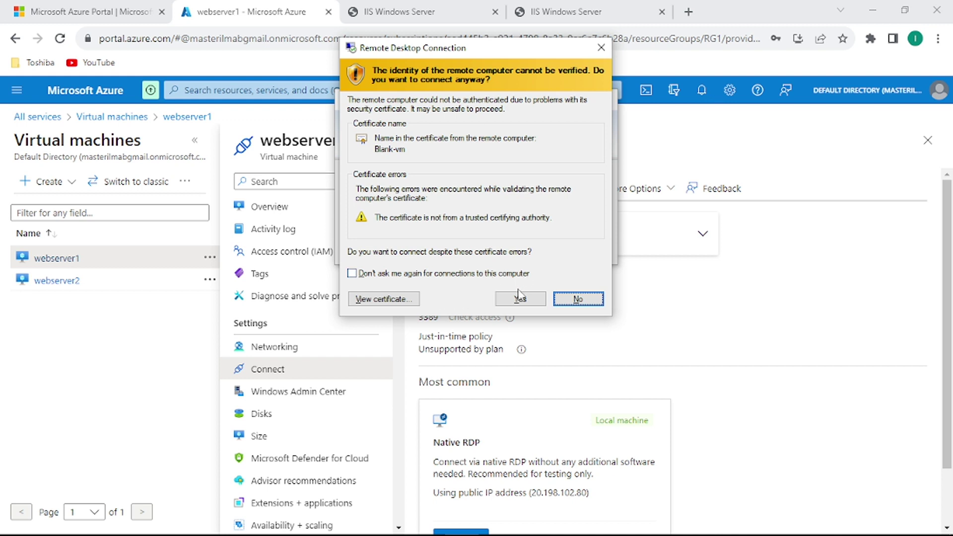
{"action": "left_click", "coordinate": [519, 297]}
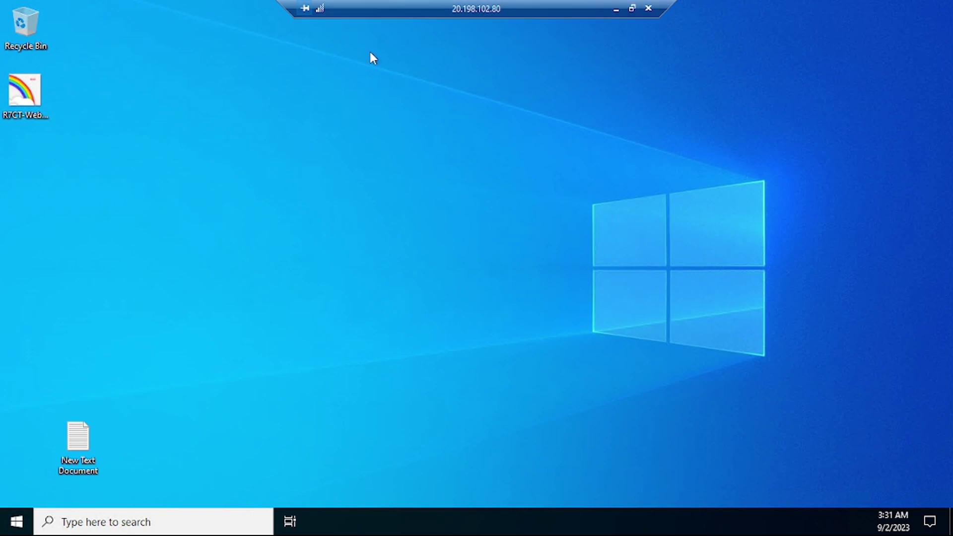
Select the New Text Document icon on webserver1's remote desktop.
{"action": "left_click", "coordinate": [85, 444]}
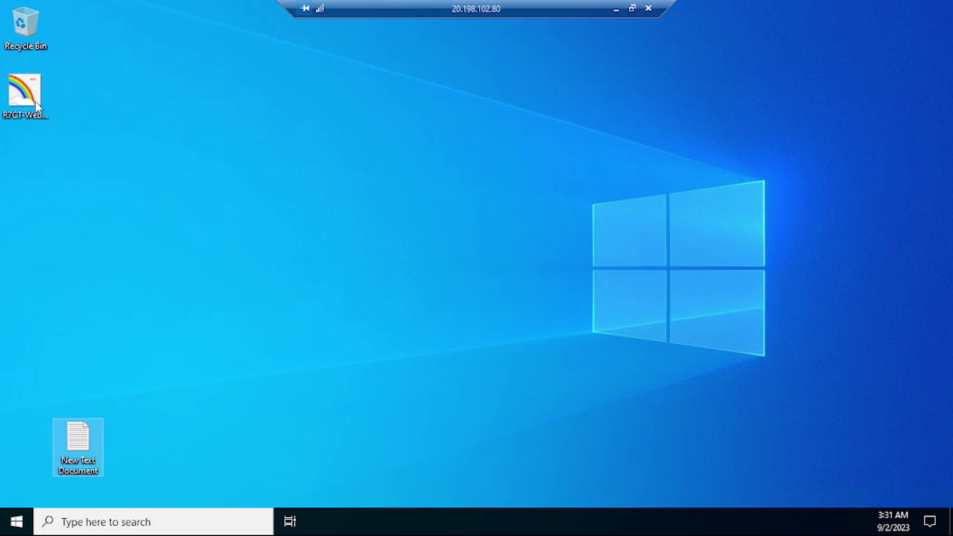
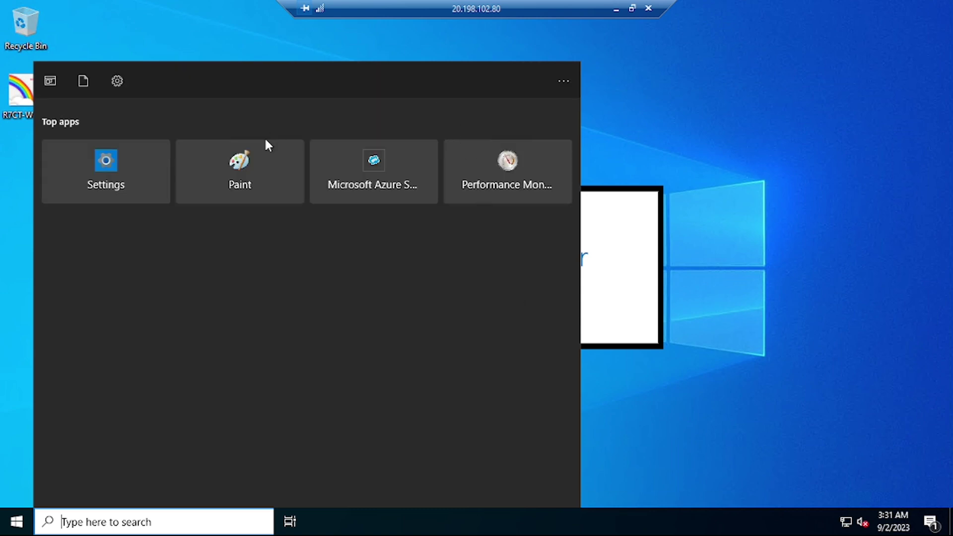
Dismiss the remote Start search panel and minimize the webserver1 remote session.
{"action": "left_click", "coordinate": [633, 130]}
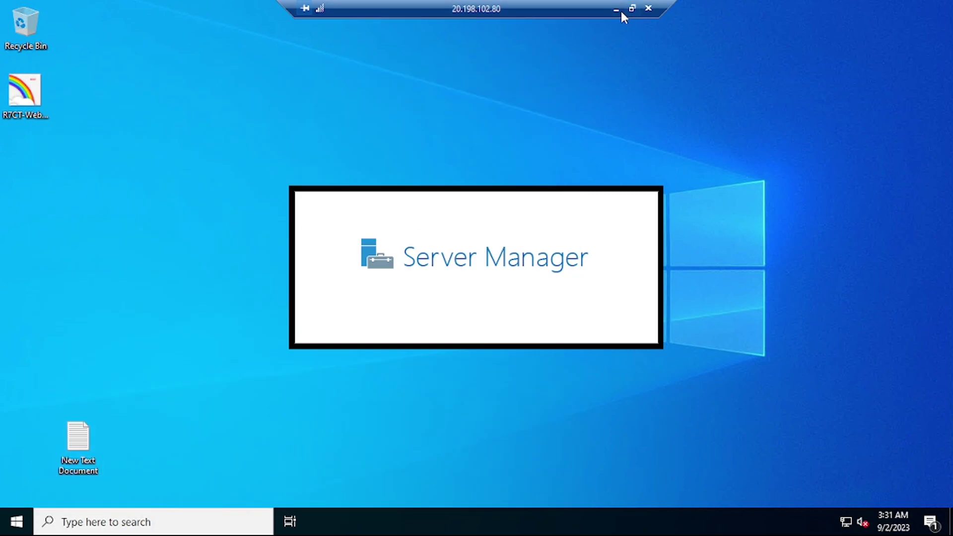
{"action": "left_click", "coordinate": [617, 9]}
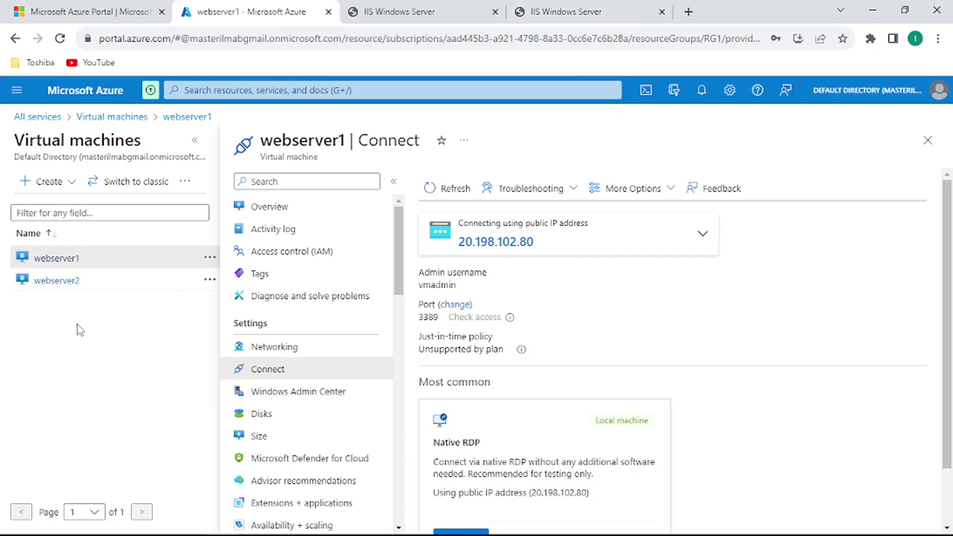
Open webserver2 in the portal, check the deployment notifications, then return to webserver1's remote session.
{"action": "left_click", "coordinate": [67, 286]}
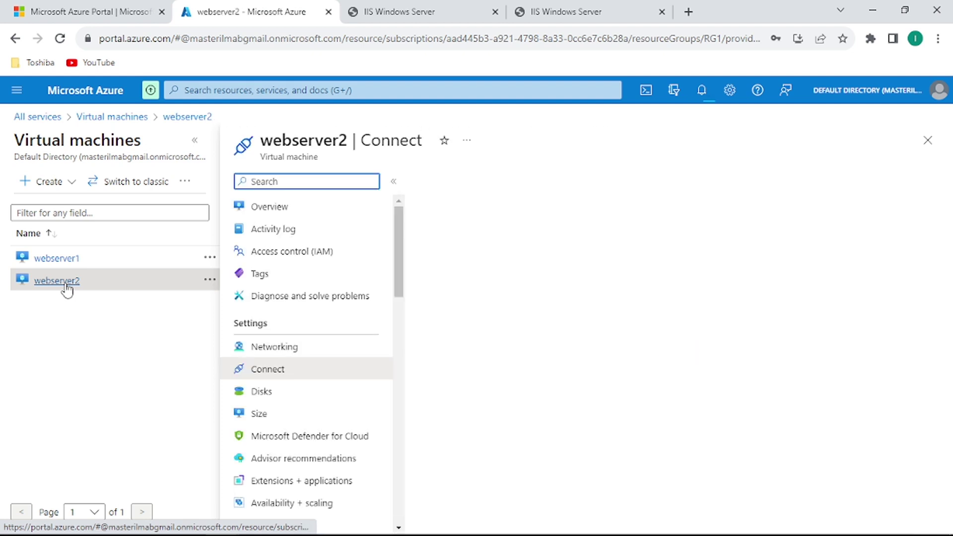
{"action": "left_click", "coordinate": [705, 97]}
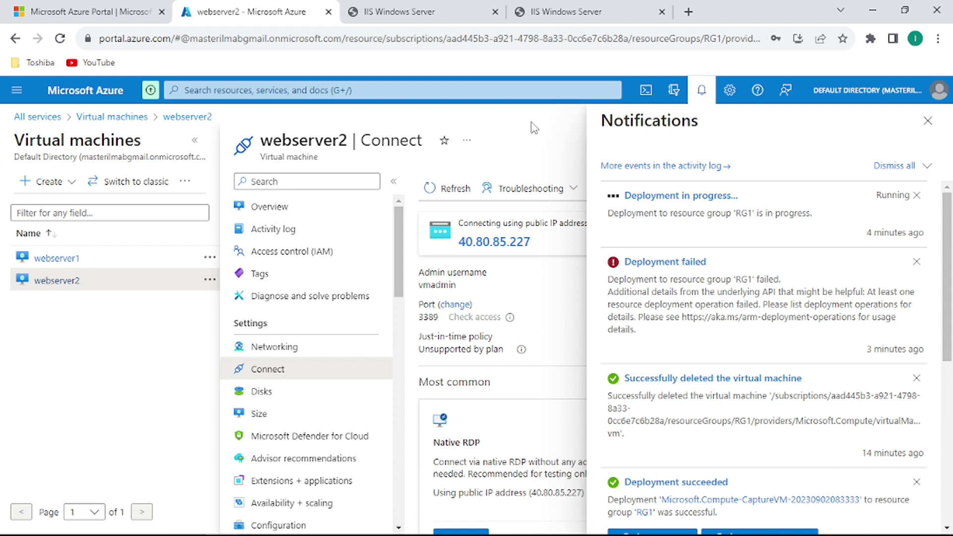
{"action": "mouse_move", "coordinate": [467, 535]}
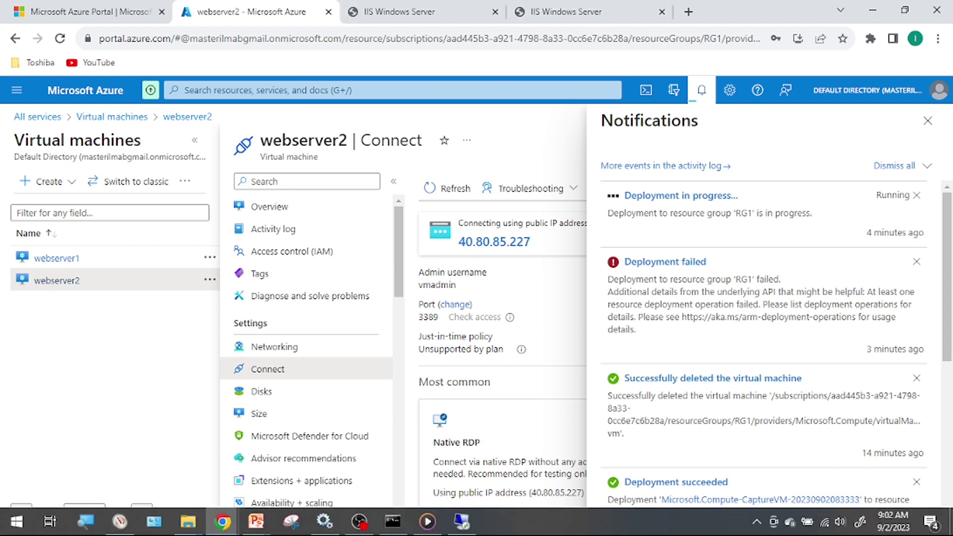
{"action": "left_click", "coordinate": [461, 521]}
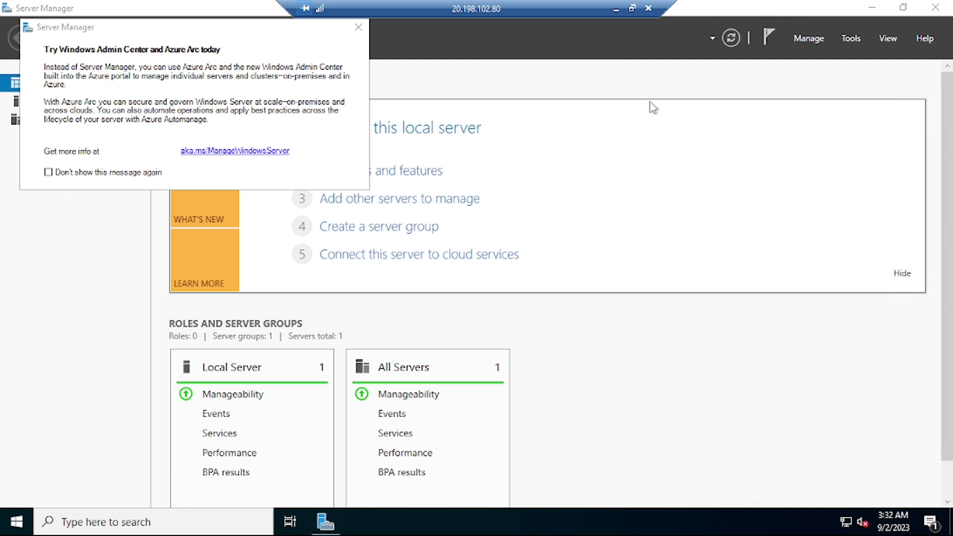
Launch Computer Management from Server Manager's Tools menu and dismiss the Azure Arc popup.
{"action": "left_click", "coordinate": [852, 38]}
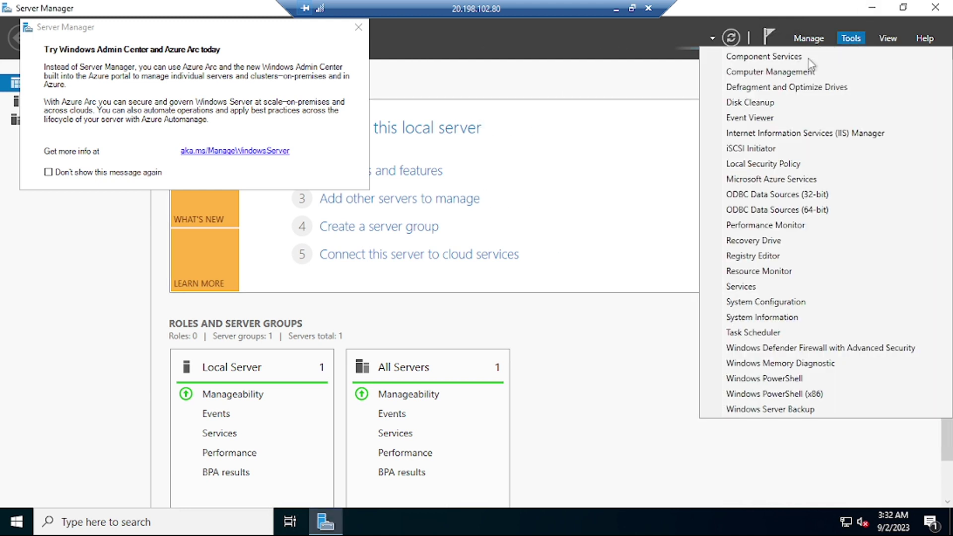
{"action": "left_click", "coordinate": [795, 73]}
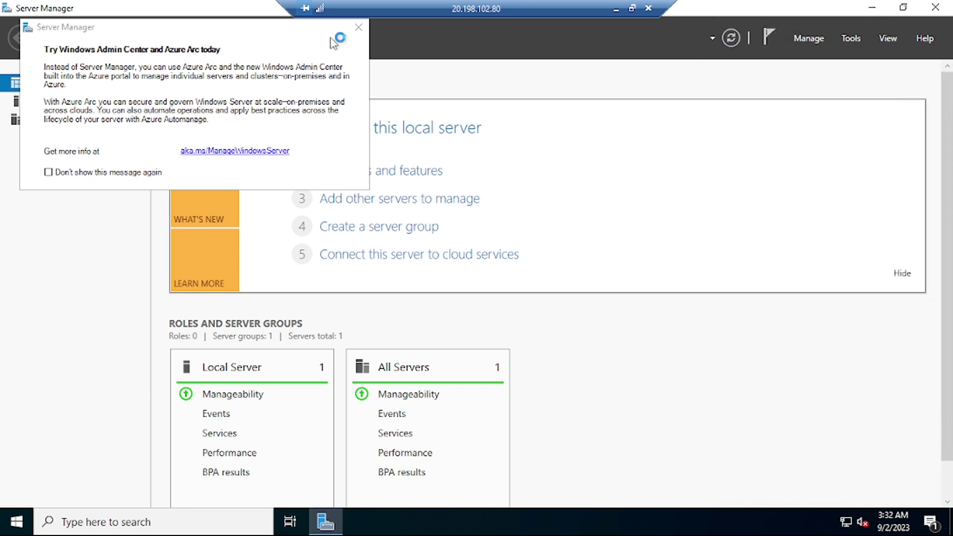
{"action": "left_click", "coordinate": [358, 27]}
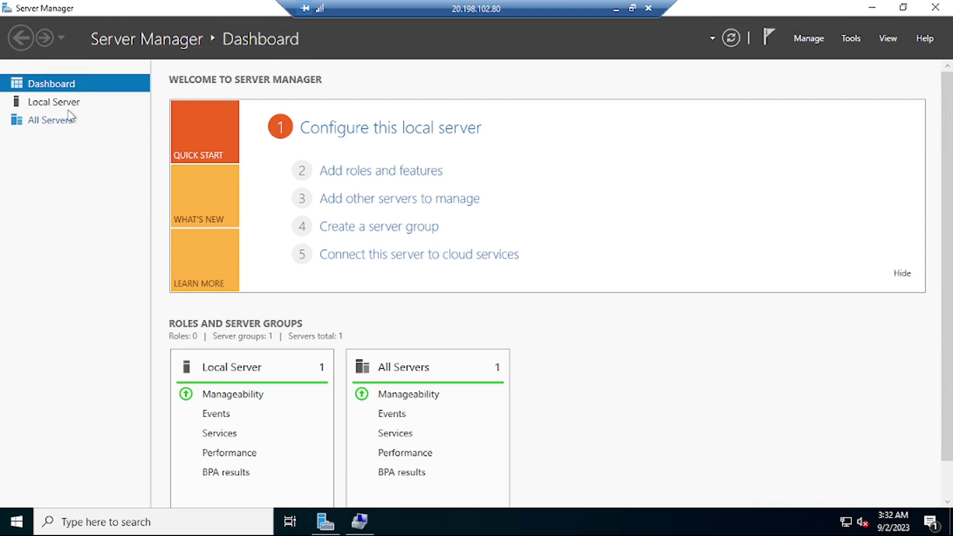
List the local user accounts under Local Users and Groups > Users, then minimize Computer Management.
{"action": "left_click", "coordinate": [360, 523]}
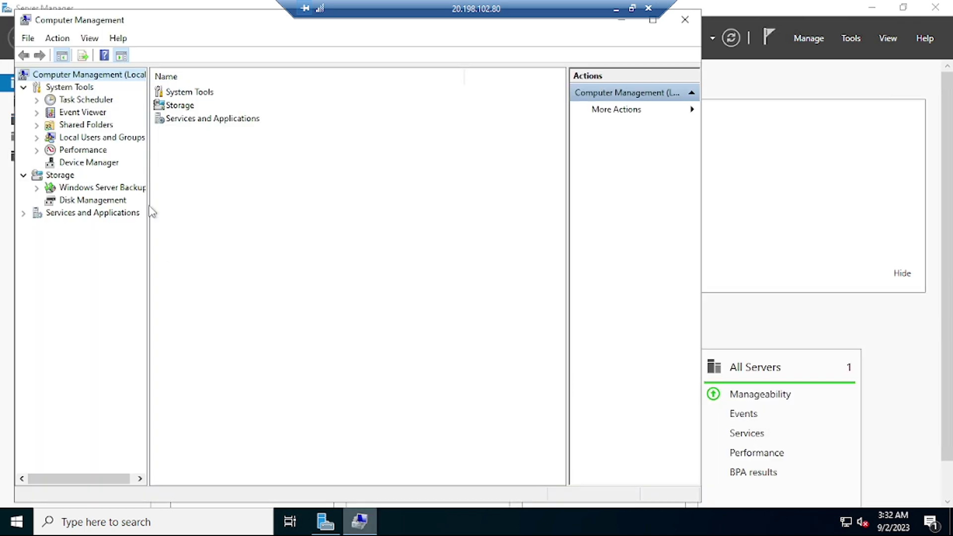
{"action": "left_click", "coordinate": [48, 141]}
{"action": "left_click", "coordinate": [37, 140]}
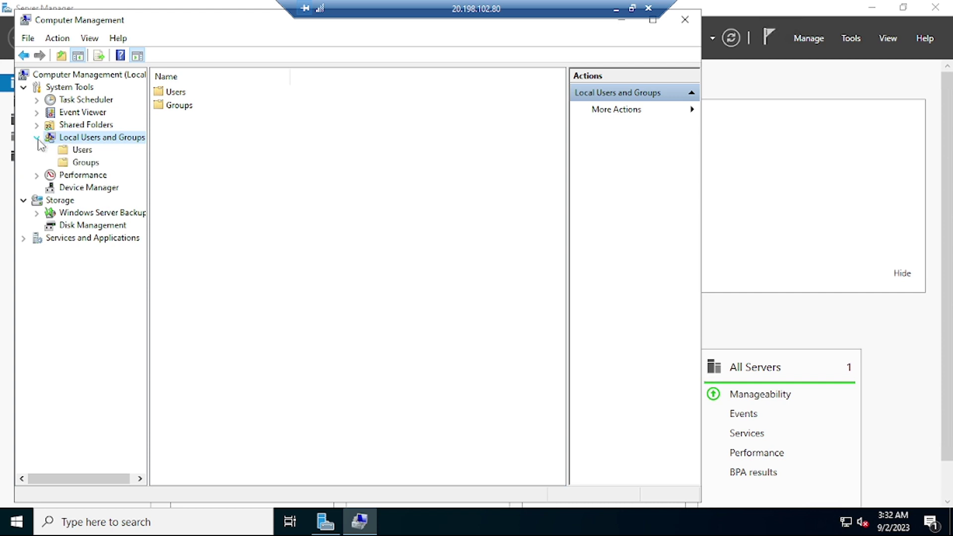
{"action": "left_click", "coordinate": [88, 152]}
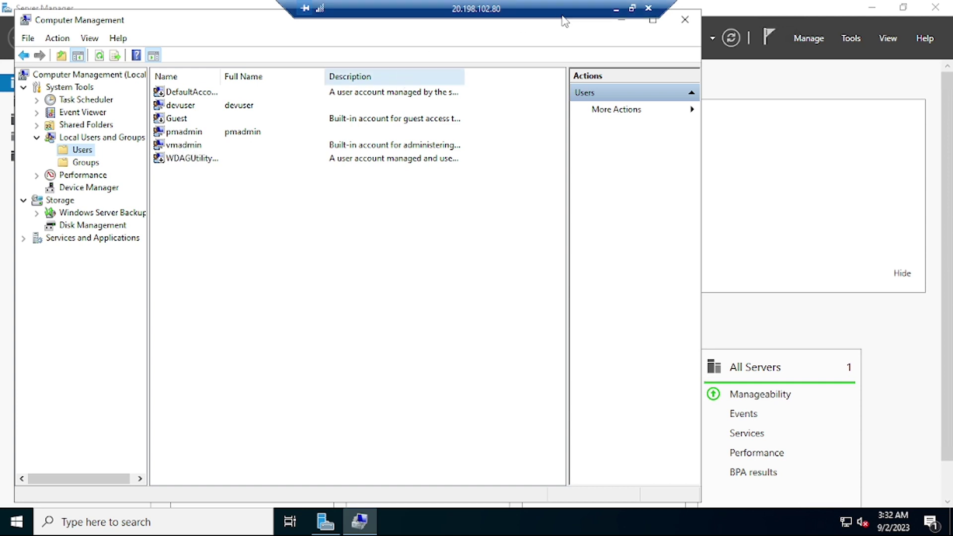
{"action": "left_click", "coordinate": [621, 21]}
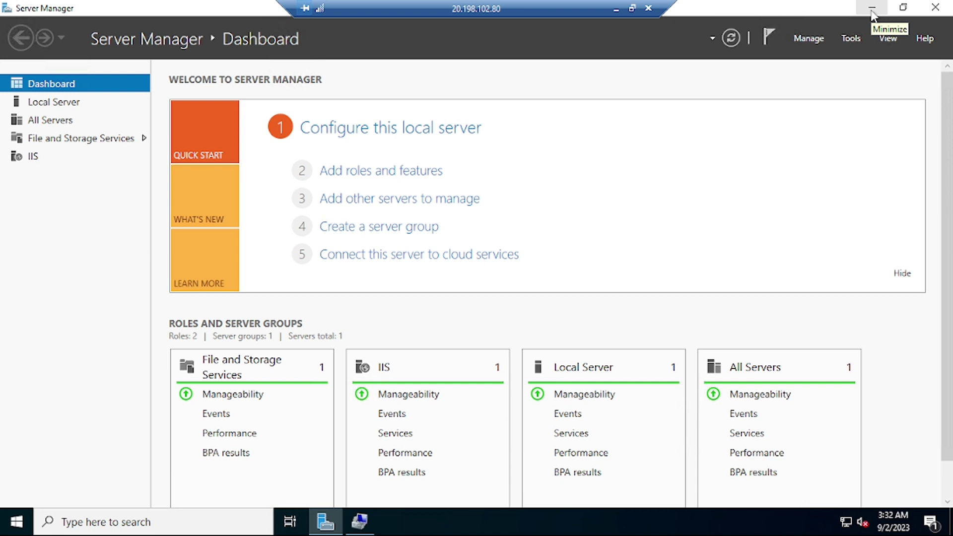
Confirm webserver1 shows the R7CT IIS page, then return to webserver2's portal page and close Notifications.
{"action": "left_click", "coordinate": [616, 9]}
{"action": "left_click", "coordinate": [593, 14]}
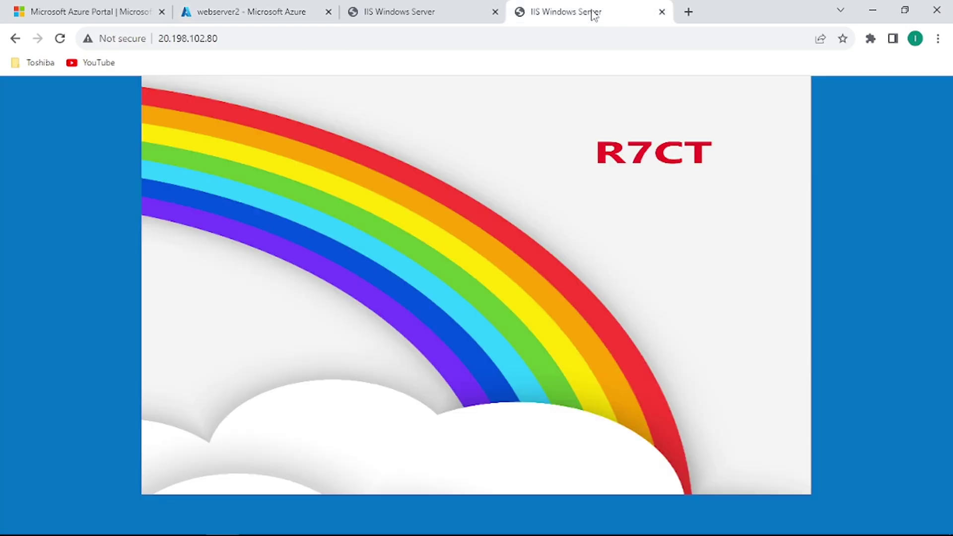
{"action": "left_click", "coordinate": [275, 20]}
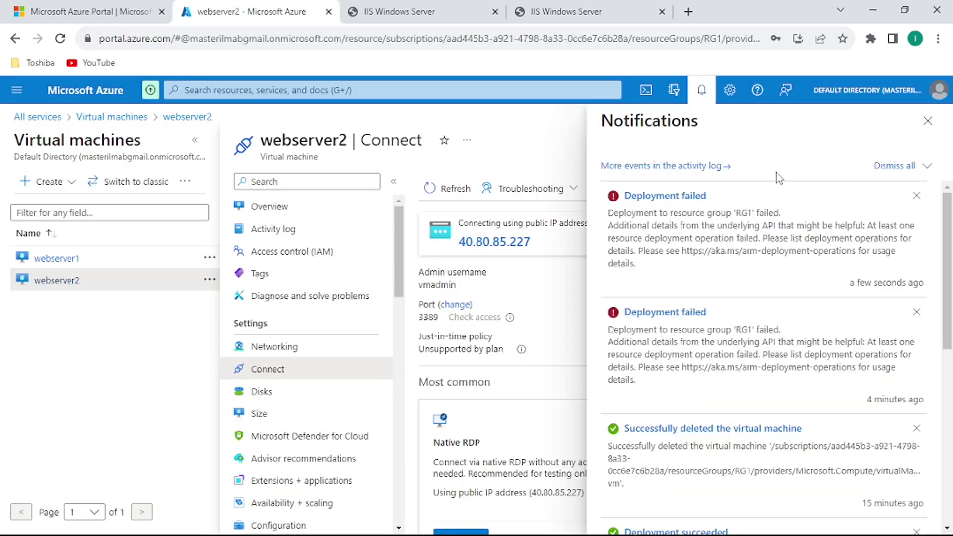
{"action": "left_click", "coordinate": [926, 121]}
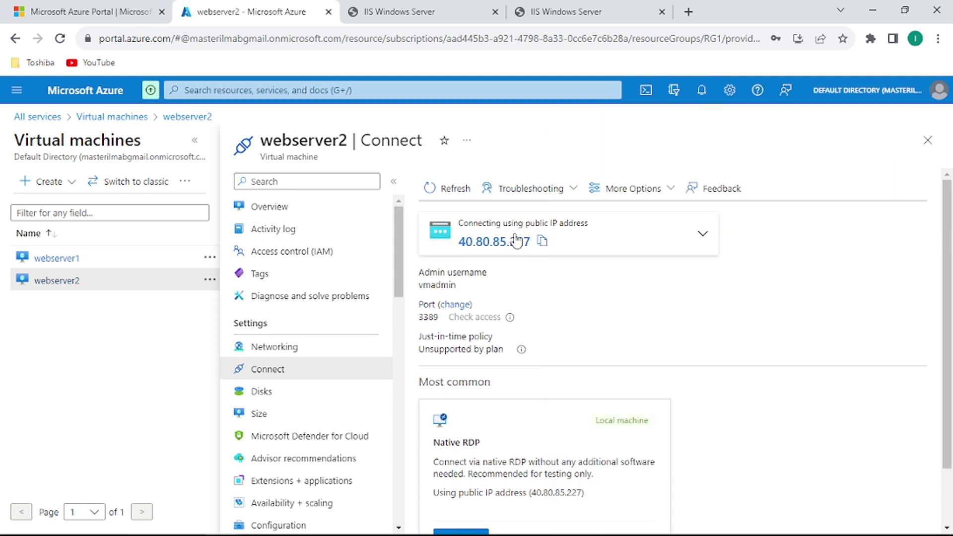
Copy webserver2's public IP 40.80.85.227 and bring up Chrome's taskbar jump list.
{"action": "left_click", "coordinate": [543, 246]}
{"action": "left_click", "coordinate": [220, 527]}
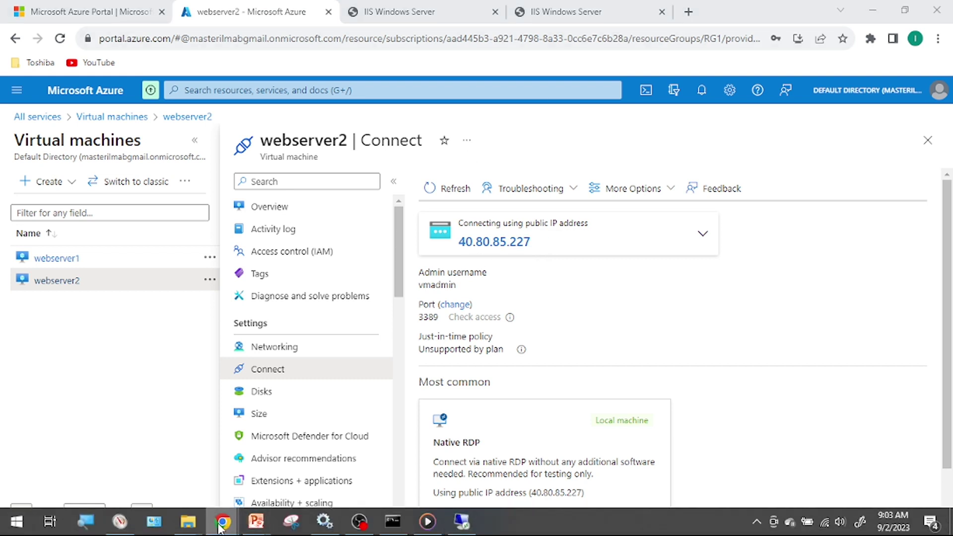
{"action": "right_click", "coordinate": [219, 527]}
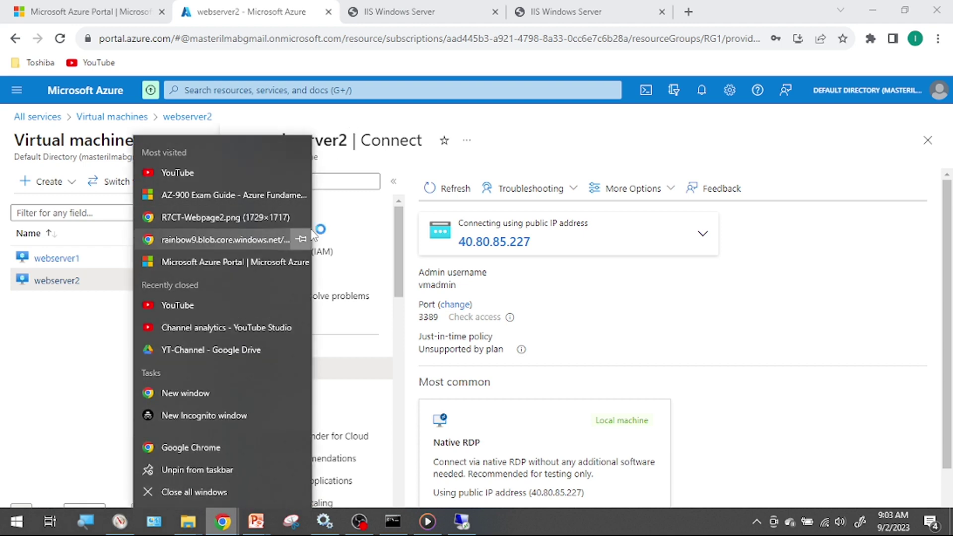
Load 40.80.85.227 in a new Chrome window to see the R7CT page, then restore the remote session.
{"action": "left_click", "coordinate": [417, 147]}
{"action": "key", "text": "ctrl+n"}
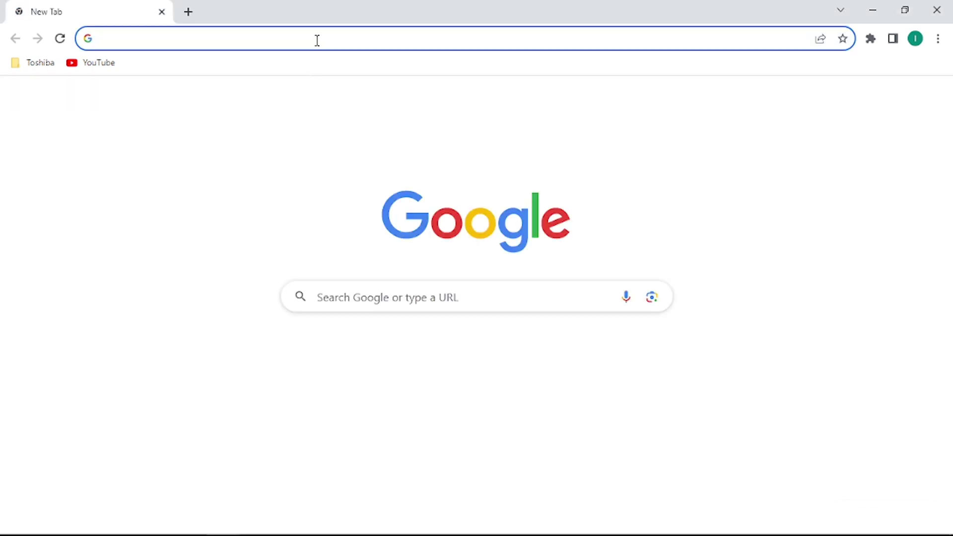
{"action": "left_click", "coordinate": [316, 38]}
{"action": "key", "text": "ctrl+v"}
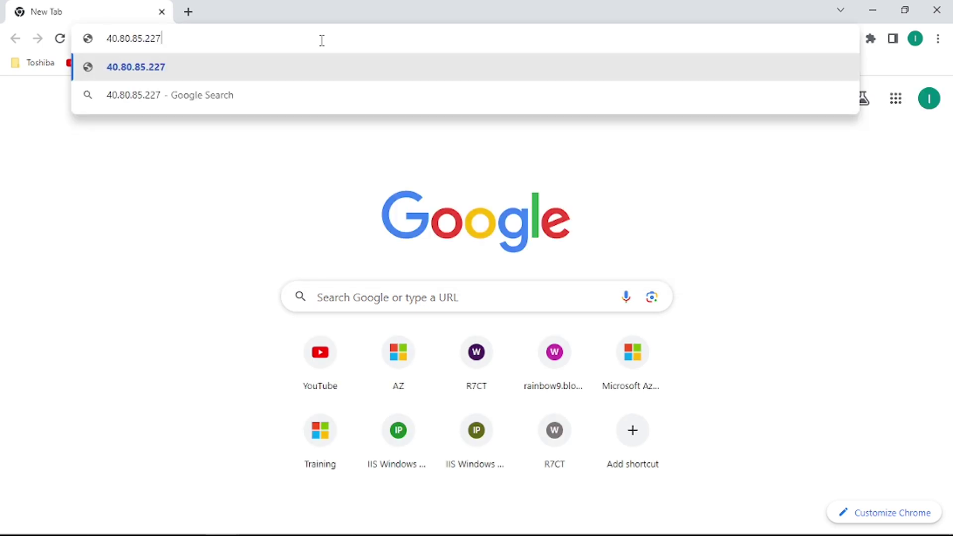
{"action": "key", "text": "Return"}
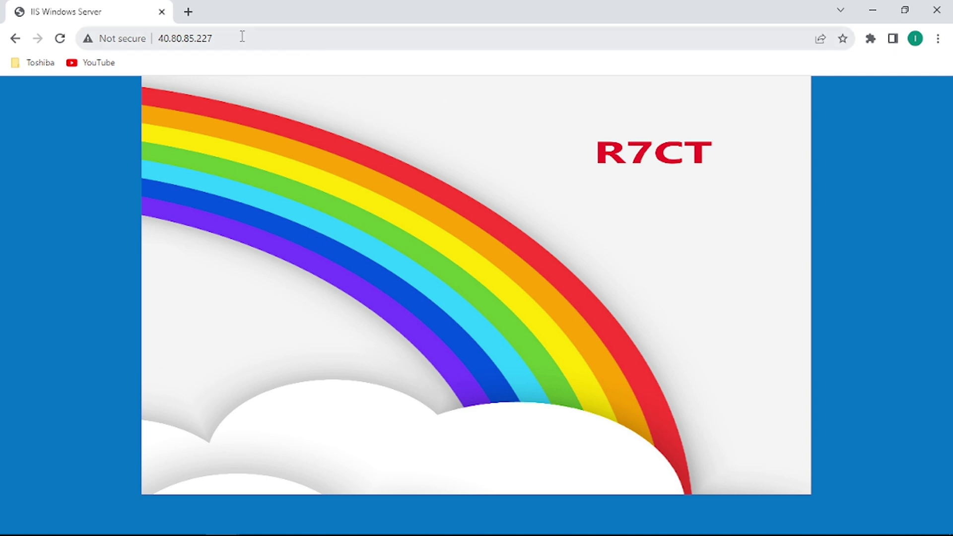
{"action": "mouse_move", "coordinate": [378, 523]}
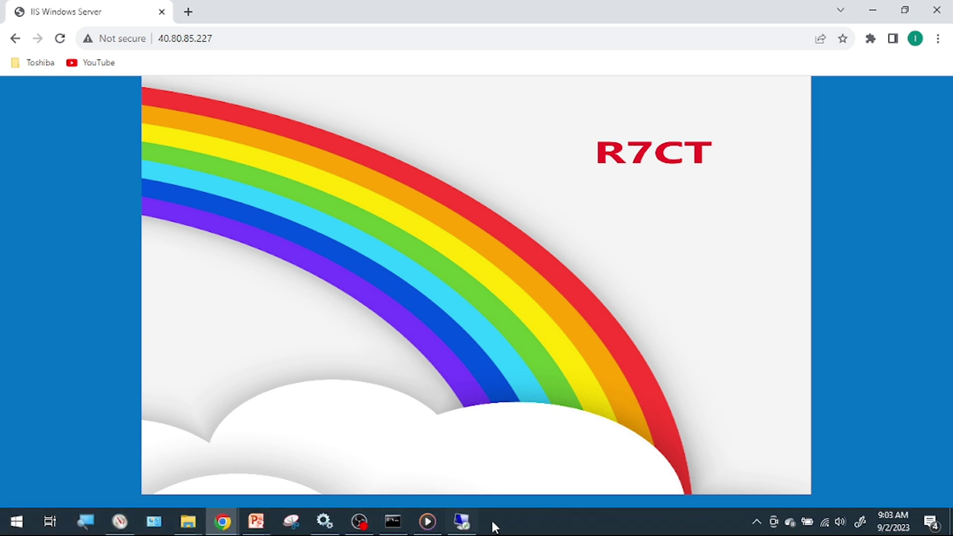
{"action": "left_click", "coordinate": [462, 527]}
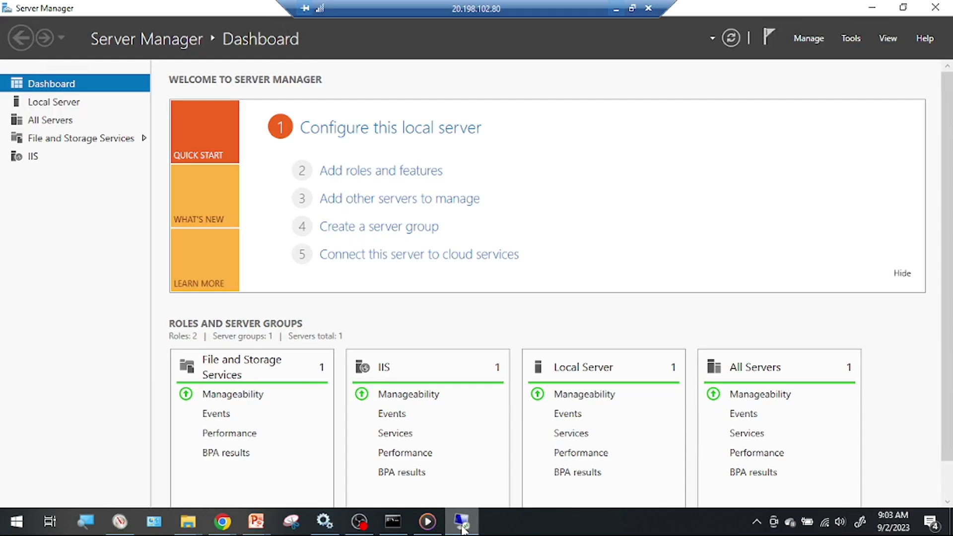
Start a new Remote Desktop Connection to 40.80.85.227.
{"action": "left_click", "coordinate": [615, 9]}
{"action": "mouse_move", "coordinate": [459, 523]}
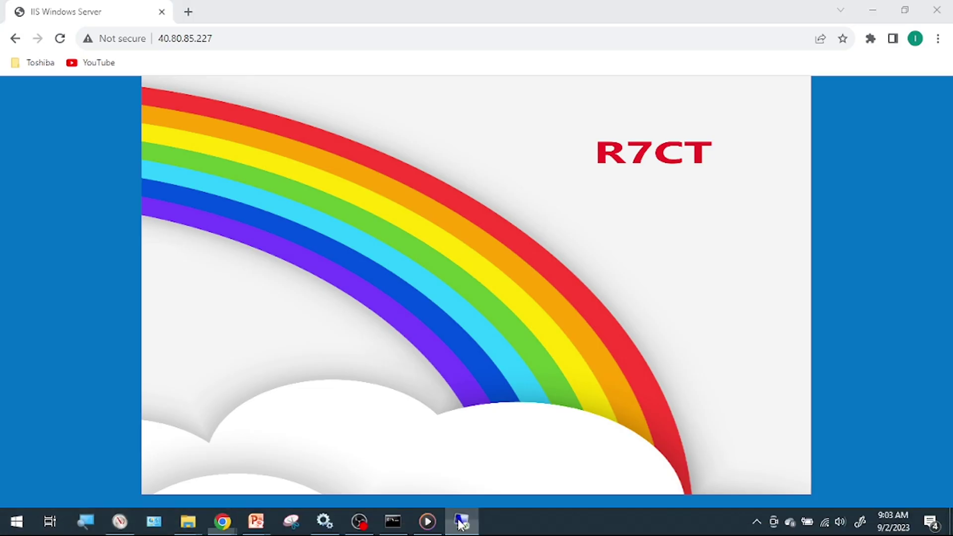
{"action": "right_click", "coordinate": [461, 529]}
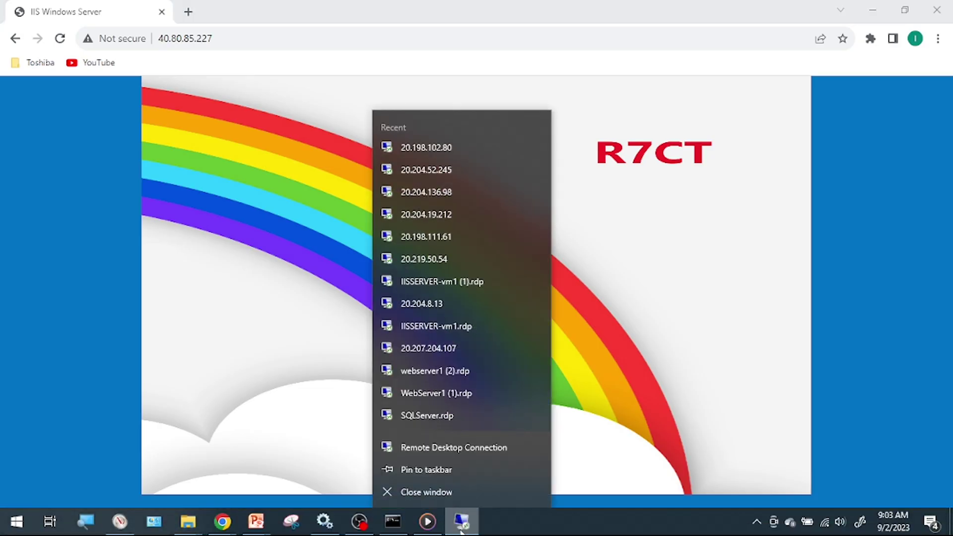
{"action": "left_click", "coordinate": [457, 445]}
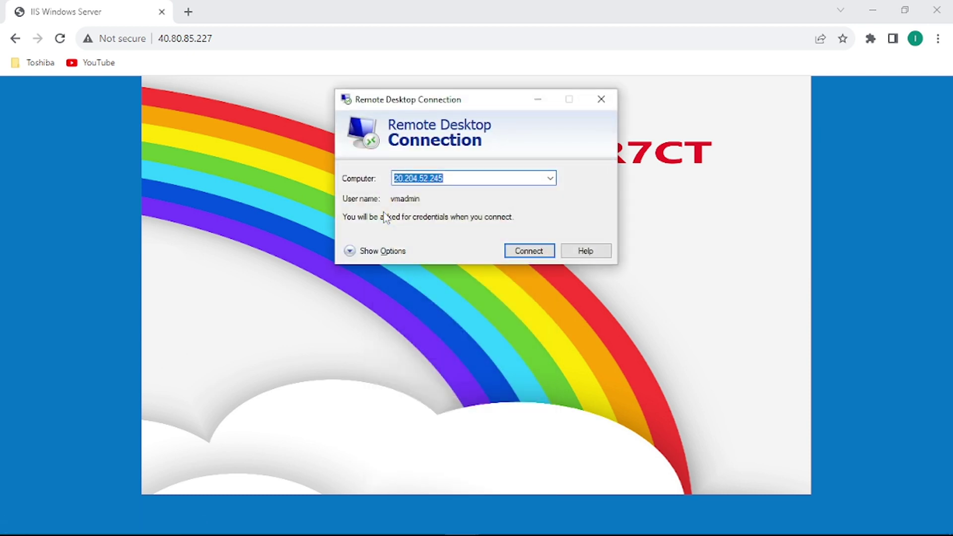
{"action": "key", "text": "ctrl+v"}
{"action": "key", "text": "Return"}
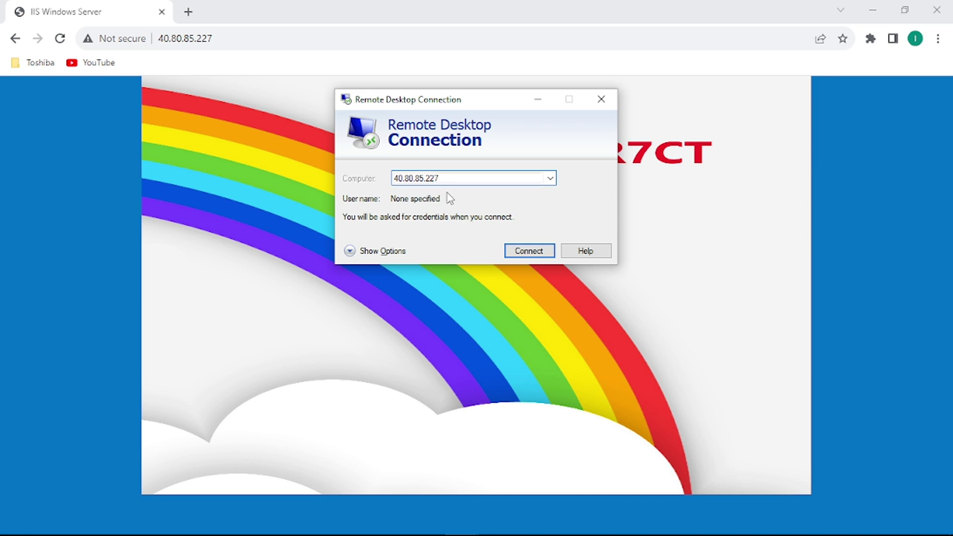
{"action": "left_click", "coordinate": [520, 252]}
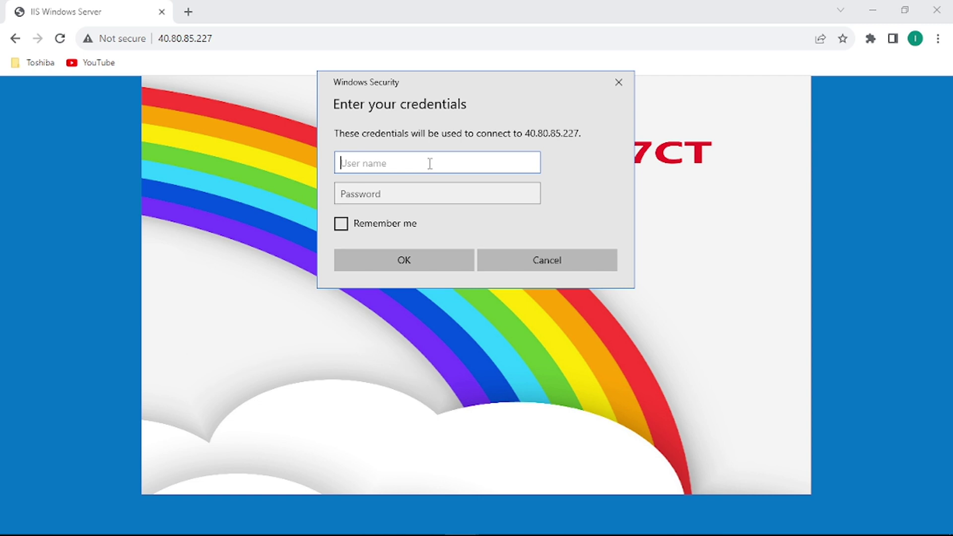
Sign in with the admin username and password and accept the server's certificate.
{"action": "type", "text": "vmadmin"}
{"action": "key", "text": "Tab"}
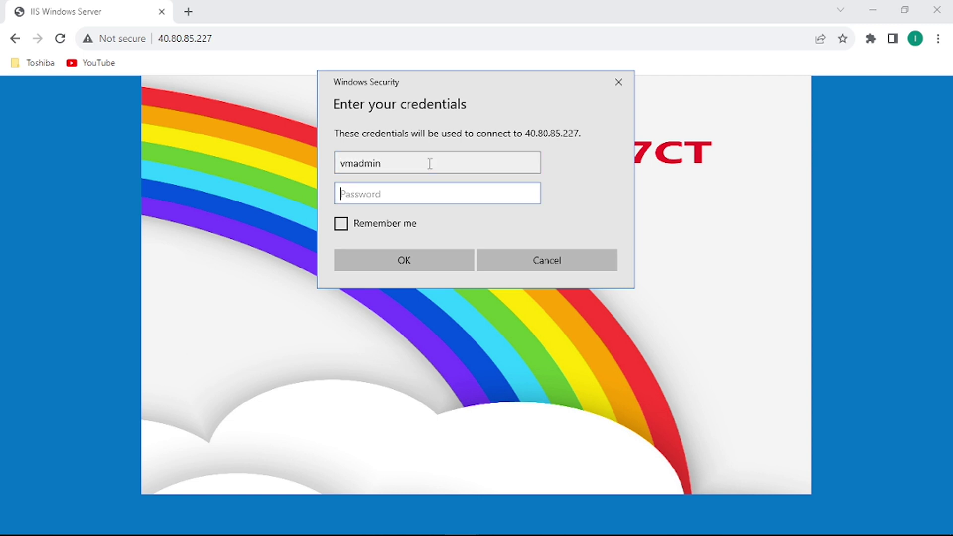
{"action": "type", "text": "************"}
{"action": "left_click", "coordinate": [410, 264]}
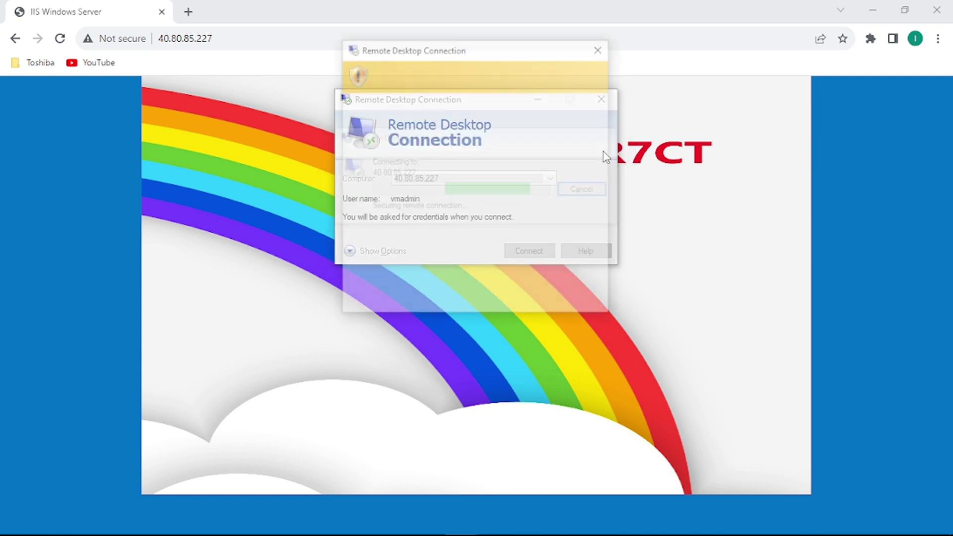
{"action": "left_click", "coordinate": [505, 300]}
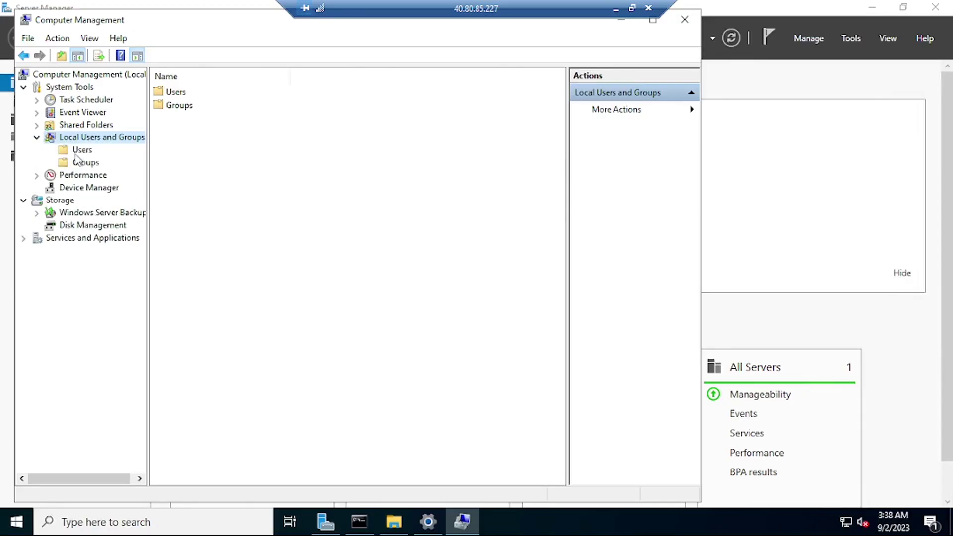
Show the Users list on the 40.80.85.227 server, then minimize Computer Management and the remote session.
{"action": "left_click", "coordinate": [82, 149]}
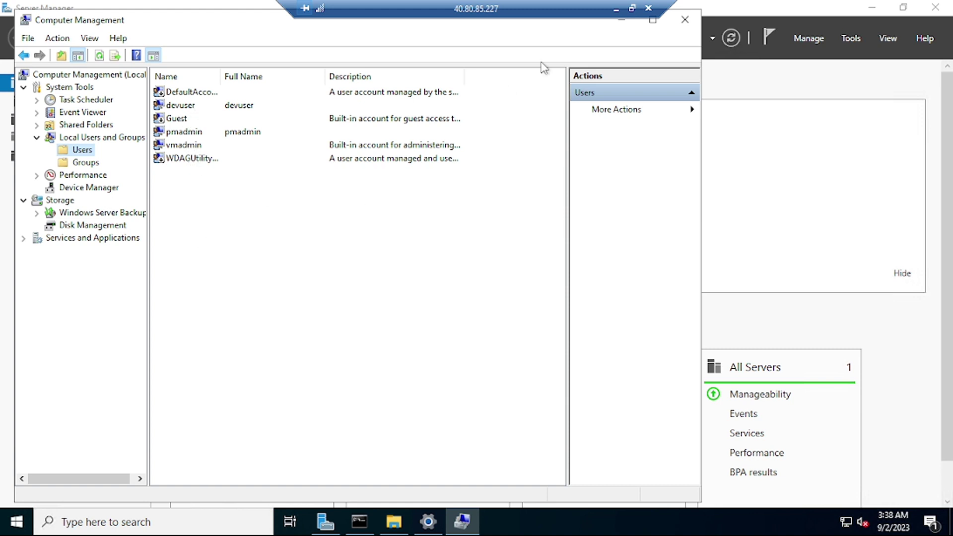
{"action": "left_click", "coordinate": [467, 525]}
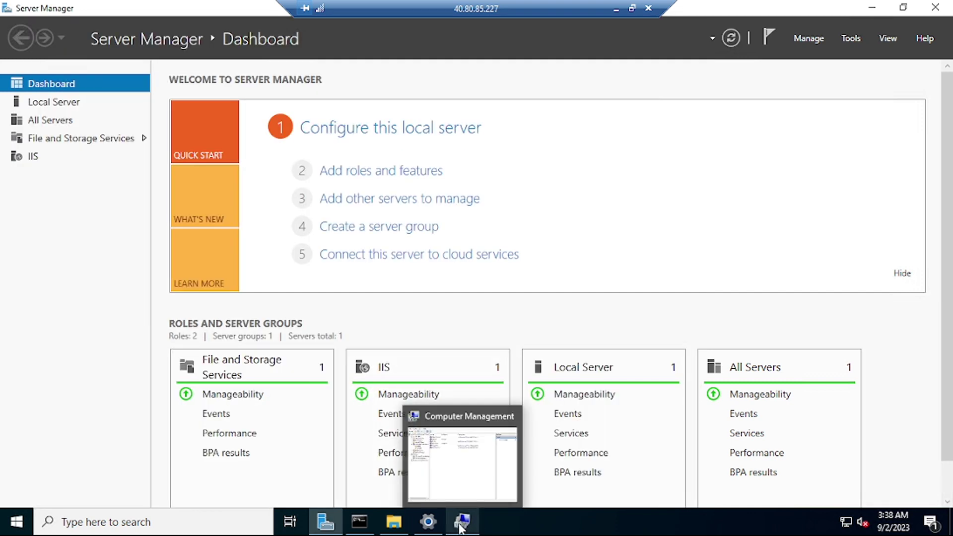
{"action": "left_click", "coordinate": [615, 10]}
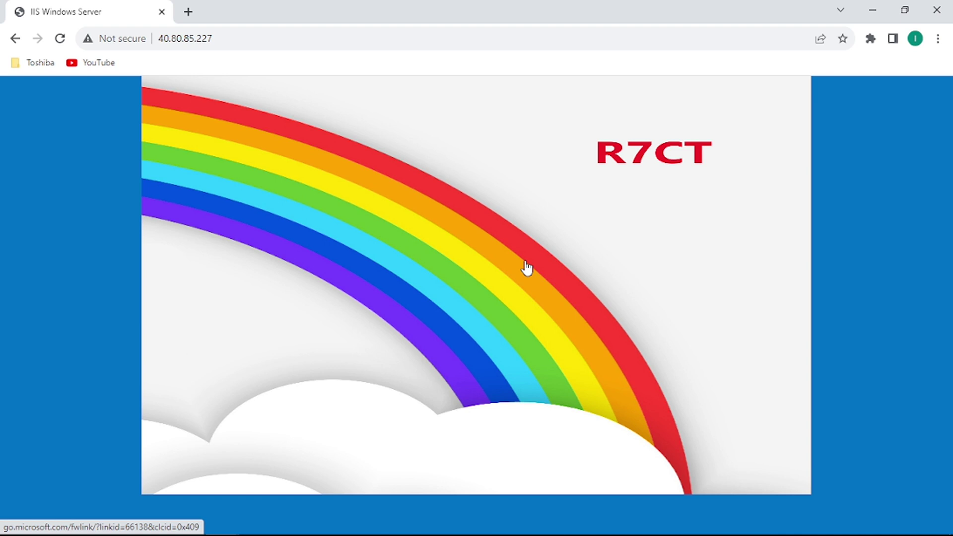
Switch to the PowerPoint slide show and advance to the final Thanks for Watching slide.
{"action": "key", "text": "alt+Tab"}
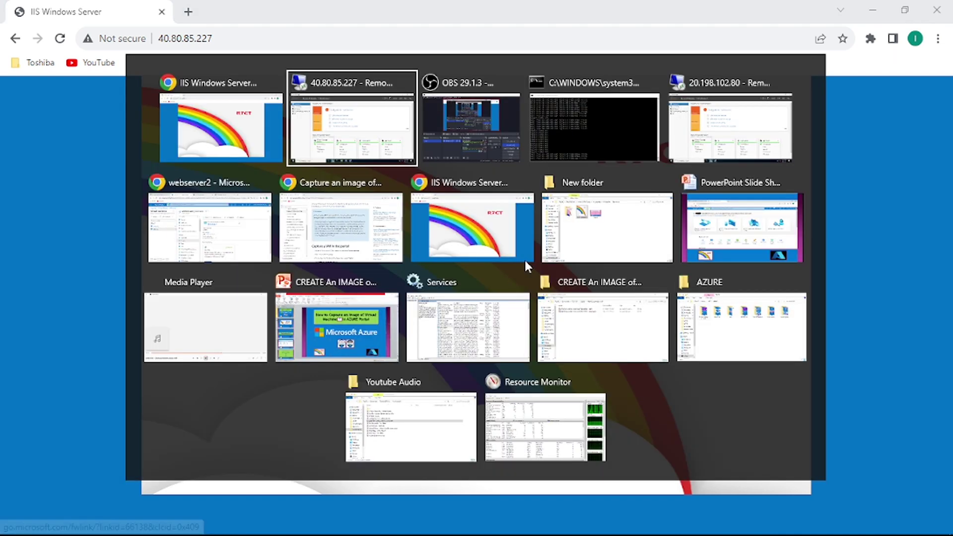
{"action": "key", "text": "alt+Tab"}
{"action": "key", "text": "alt+Tab"}
{"action": "key", "text": "alt+Tab"}
{"action": "key", "text": "alt+Tab"}
{"action": "key", "text": "alt+Tab"}
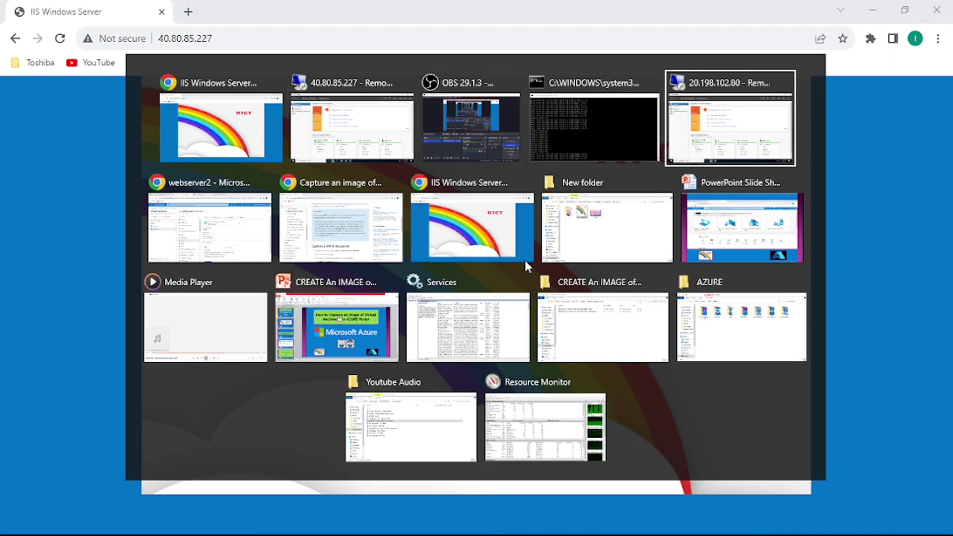
{"action": "key", "text": "alt+Tab"}
{"action": "key", "text": "alt+Tab"}
{"action": "key", "text": "alt+Tab"}
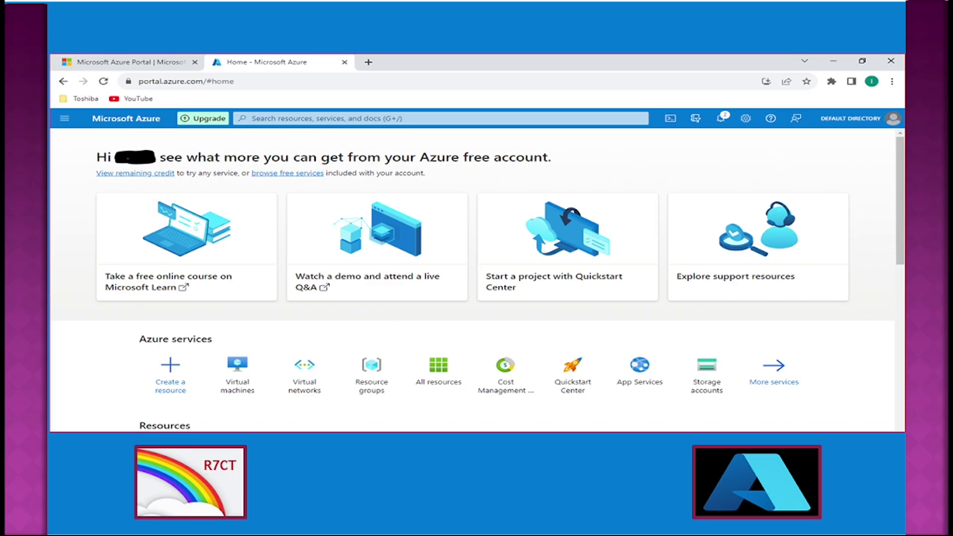
{"action": "key", "text": "Right"}
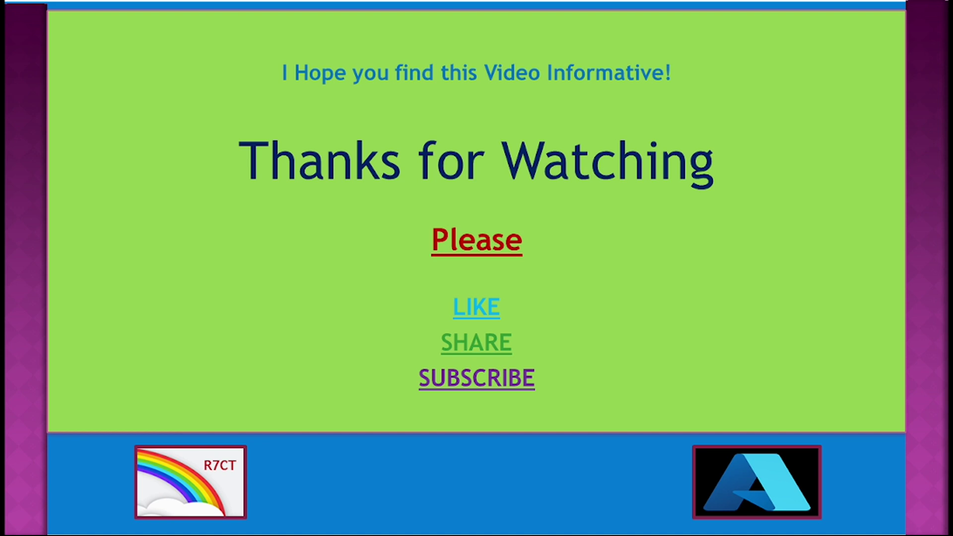